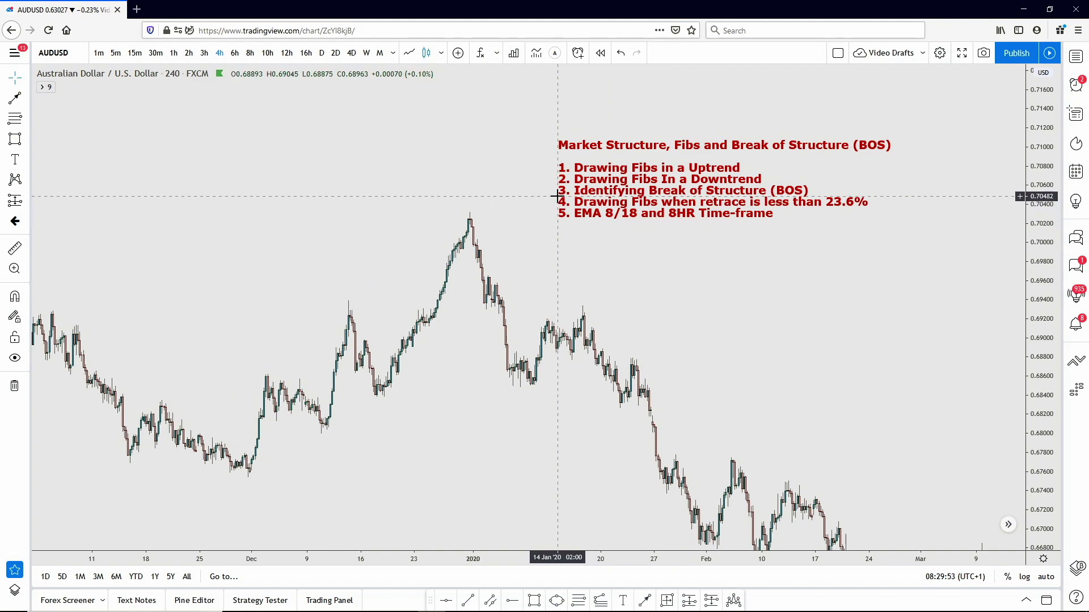
Step: Pan the AUDUSD 4h chart to October 2019–early February 2020, moving the lesson title mostly off-screen
mouse_move(729, 304)
mouse_down()
mouse_move(834, 195)
mouse_move(650, 215)
mouse_up()
mouse_move(773, 342)
mouse_down()
mouse_move(644, 233)
mouse_move(739, 231)
mouse_move(656, 239)
mouse_move(564, 168)
mouse_move(474, 149)
mouse_move(374, 173)
mouse_move(276, 148)
mouse_up()
drag(651, 338, 684, 452)
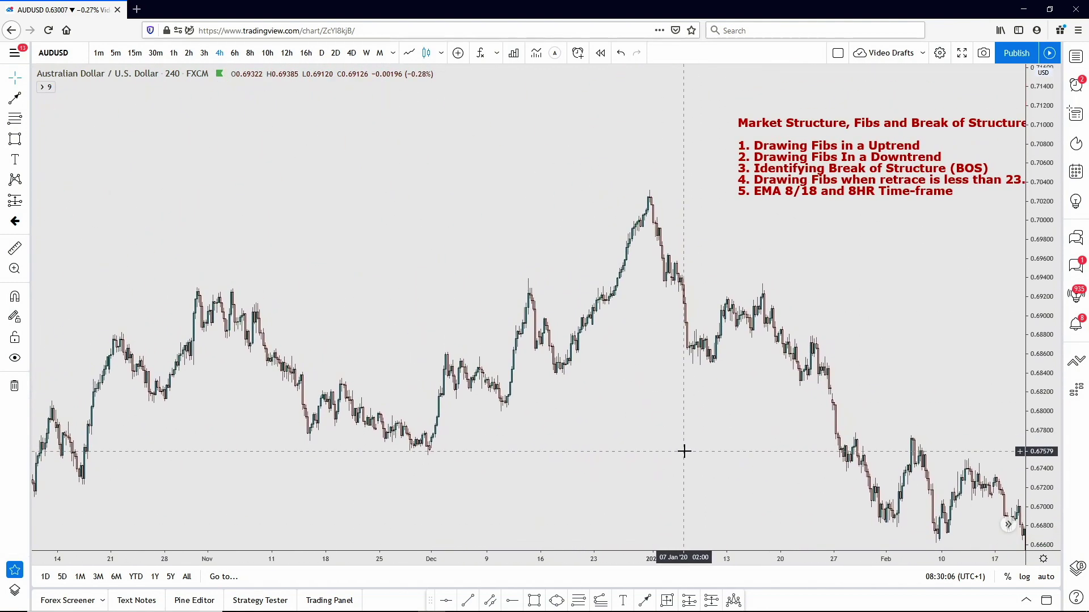
drag(544, 420, 568, 330)
drag(274, 428, 390, 466)
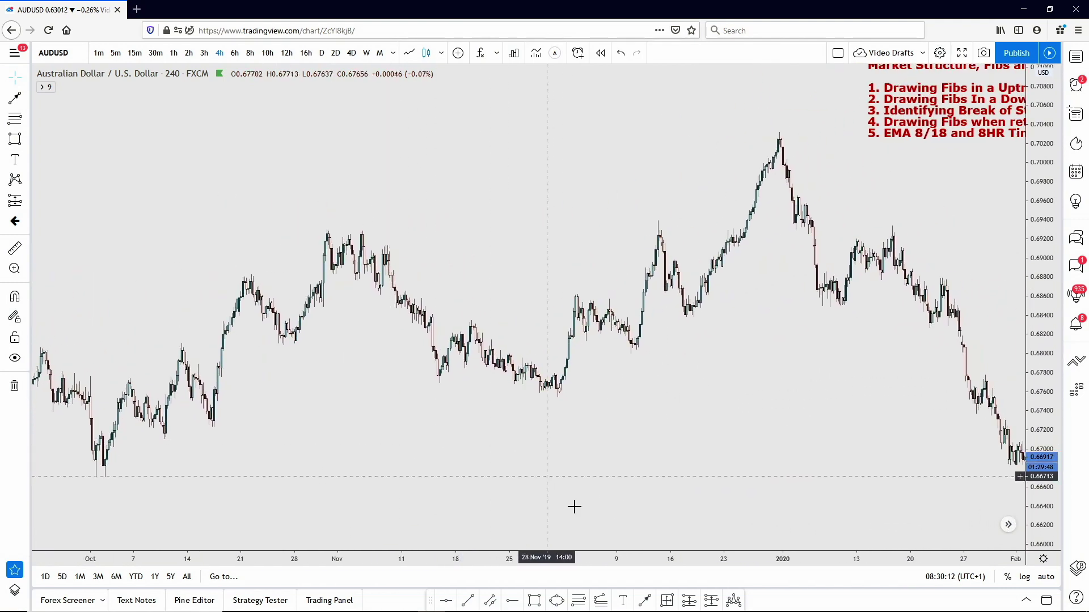
Step: Pan the chart back to mid-2019 price history, around April–August 2019
click(646, 601)
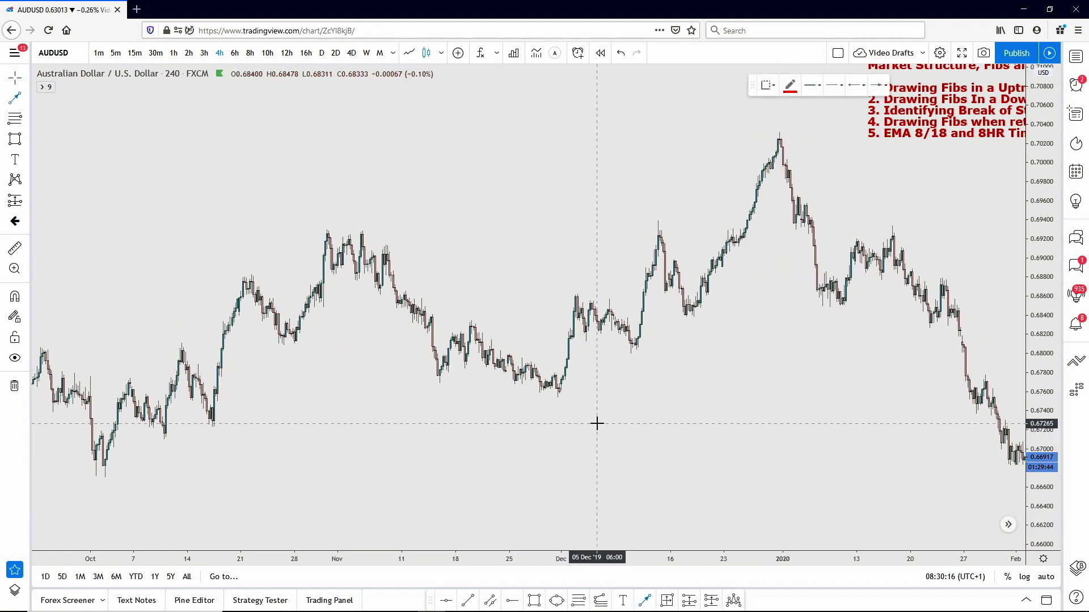
drag(770, 401, 729, 350)
drag(236, 372, 777, 389)
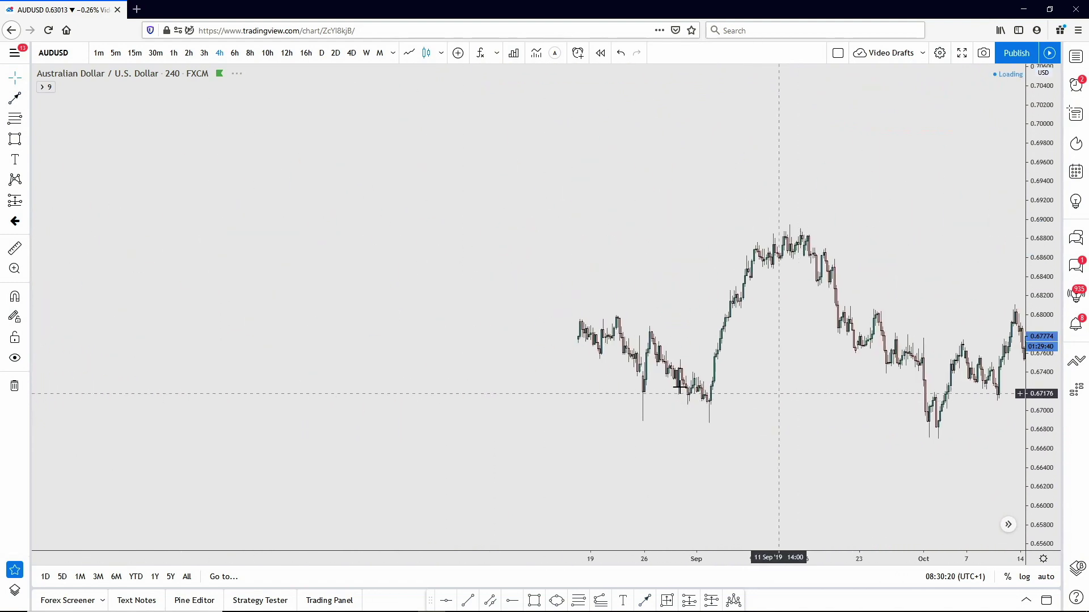
drag(263, 395, 661, 397)
drag(627, 362, 515, 388)
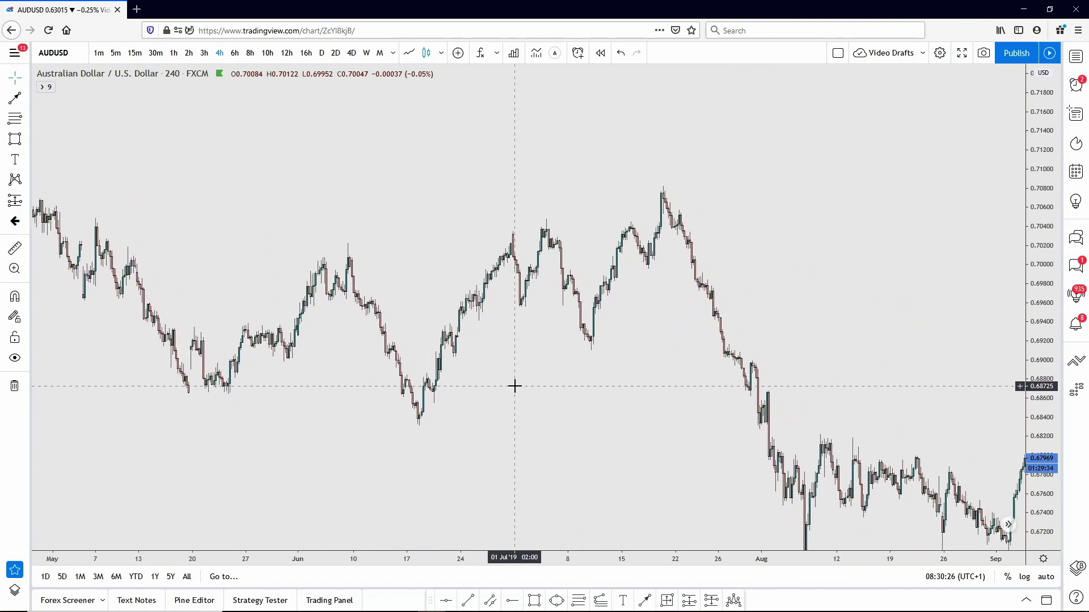
scroll(515, 387, up, 2)
scroll(516, 388, down, 1)
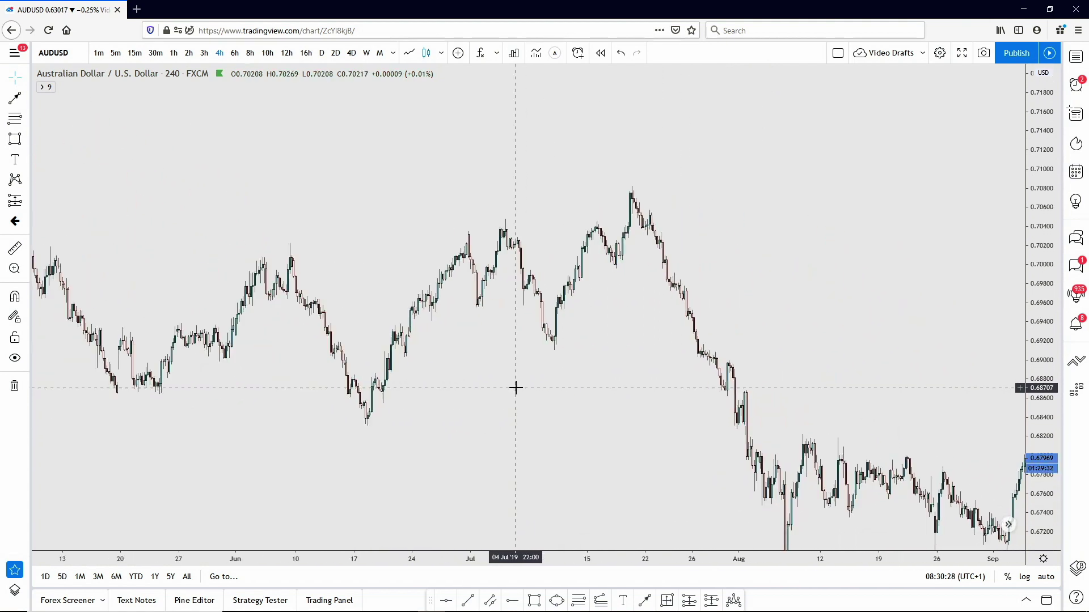
Step: Draw a trial red line up the June rally, then delete it
click(645, 601)
drag(371, 420, 454, 237)
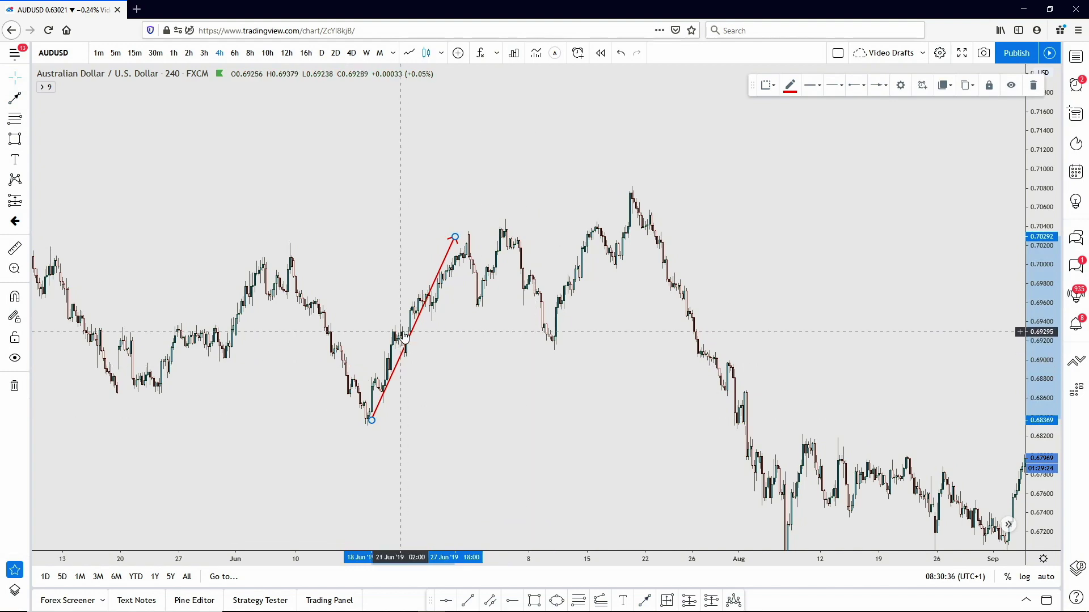
key(Delete)
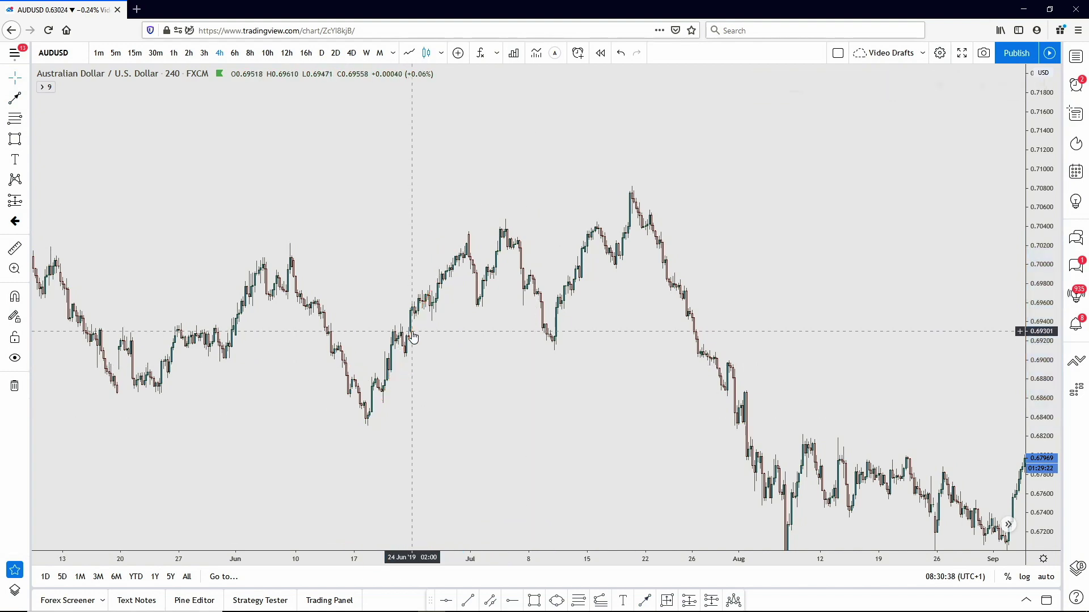
Step: Pan further back so February through late June 2019 is in view
drag(223, 197, 743, 243)
drag(581, 165, 632, 214)
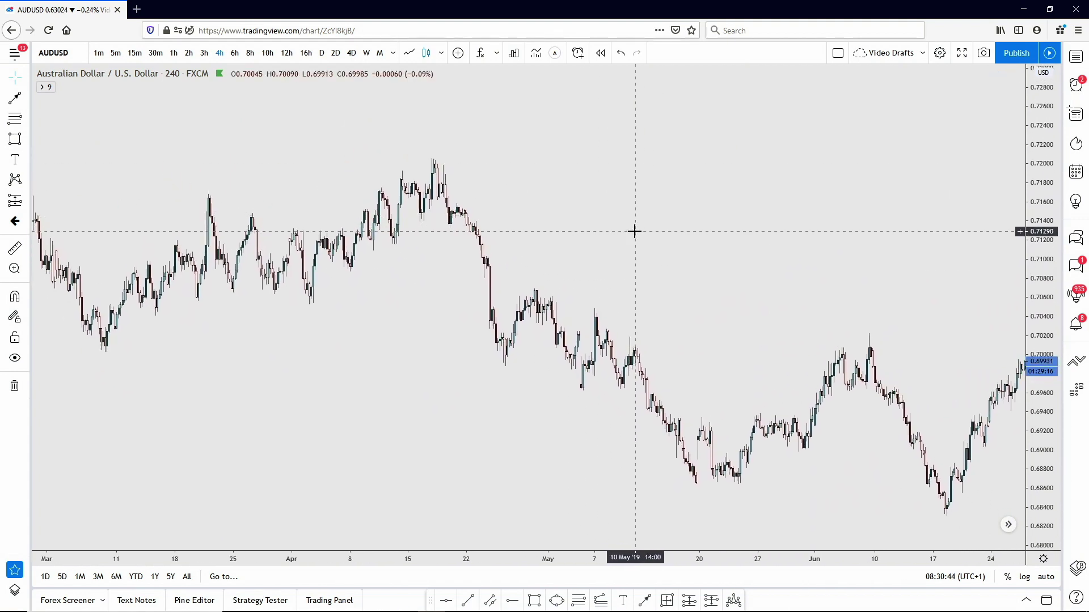
scroll(686, 355, up, 1)
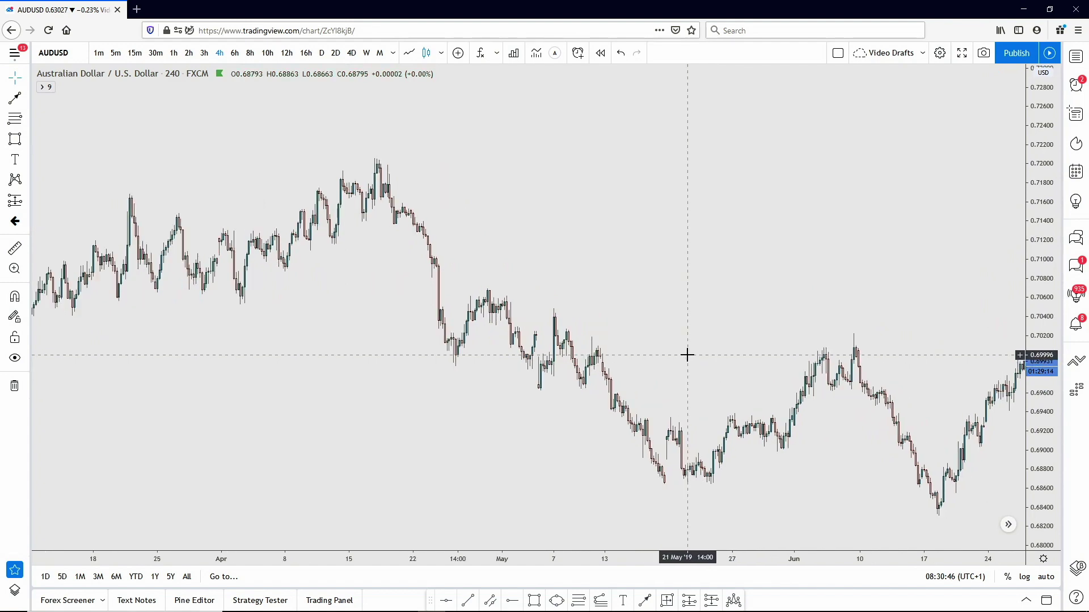
scroll(686, 355, down, 3)
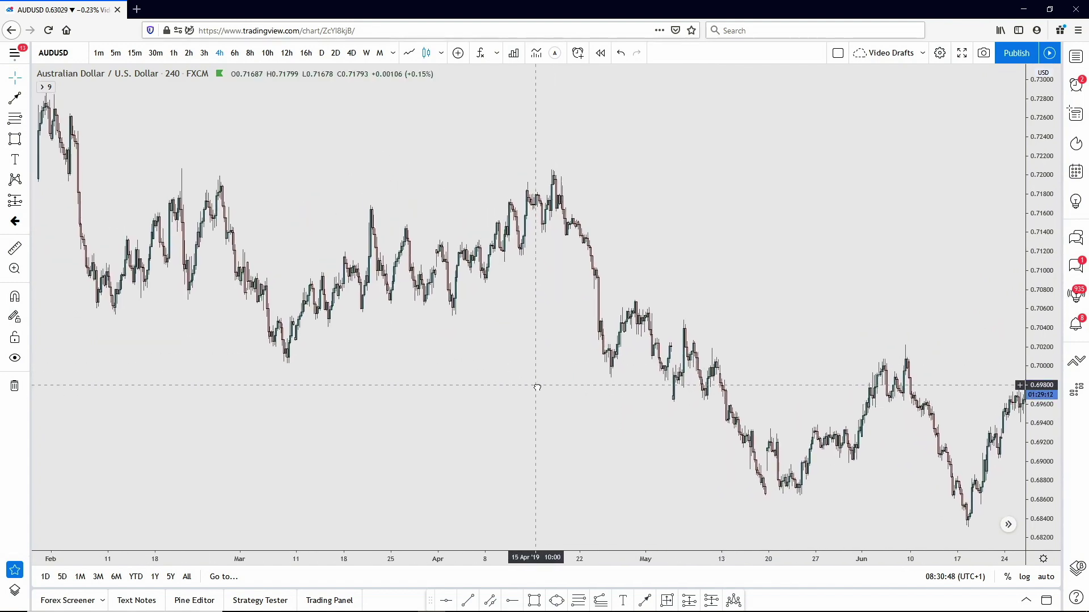
Step: Draw red swing lines from the early-April low up to a high, down to the pullback low, and up again
click(648, 600)
click(454, 318)
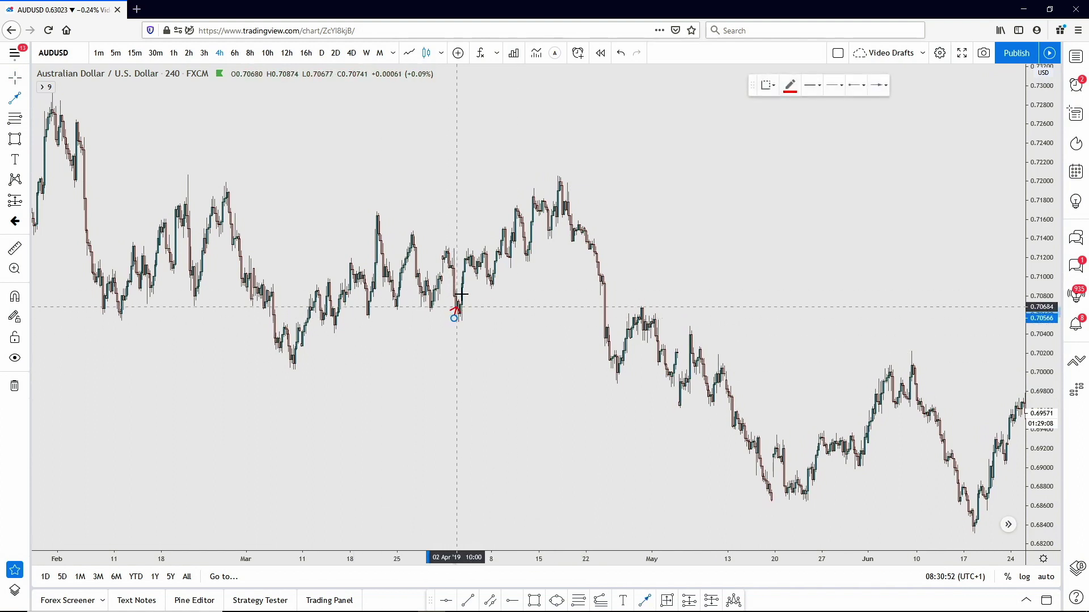
click(474, 250)
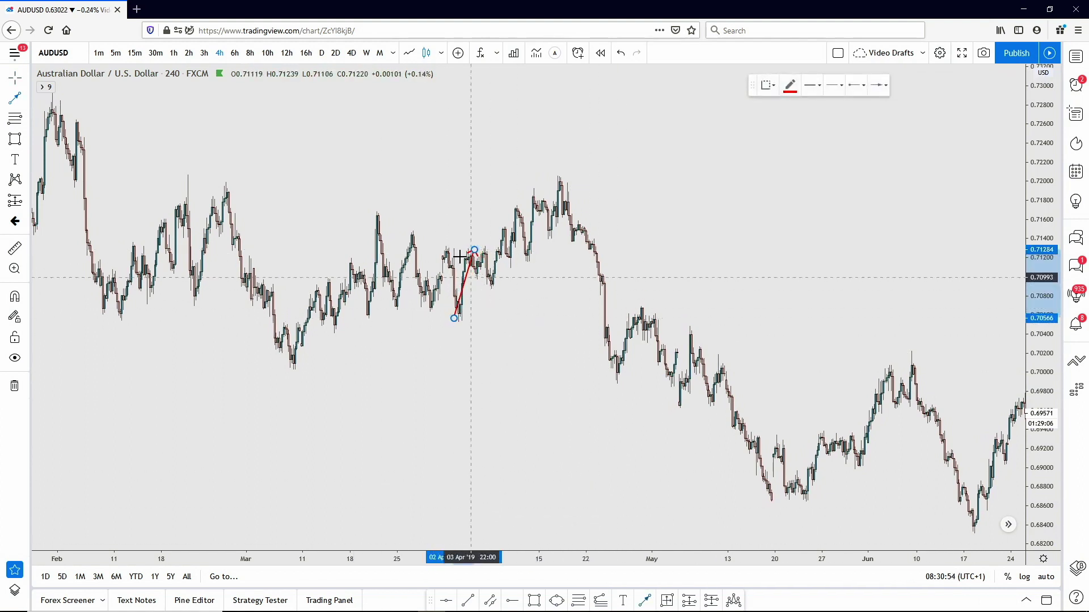
click(485, 245)
click(494, 284)
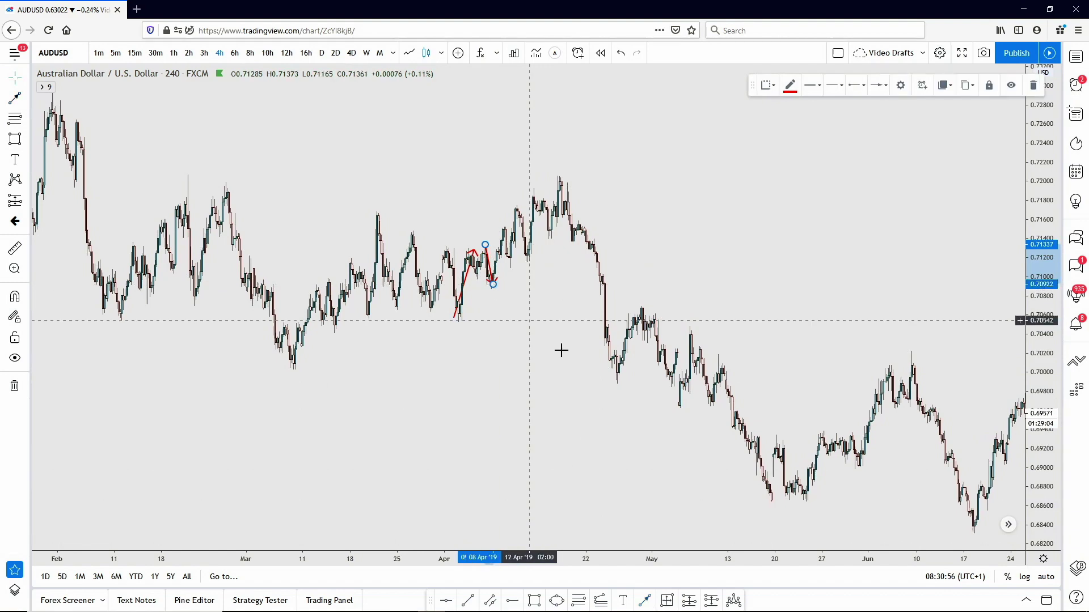
click(643, 602)
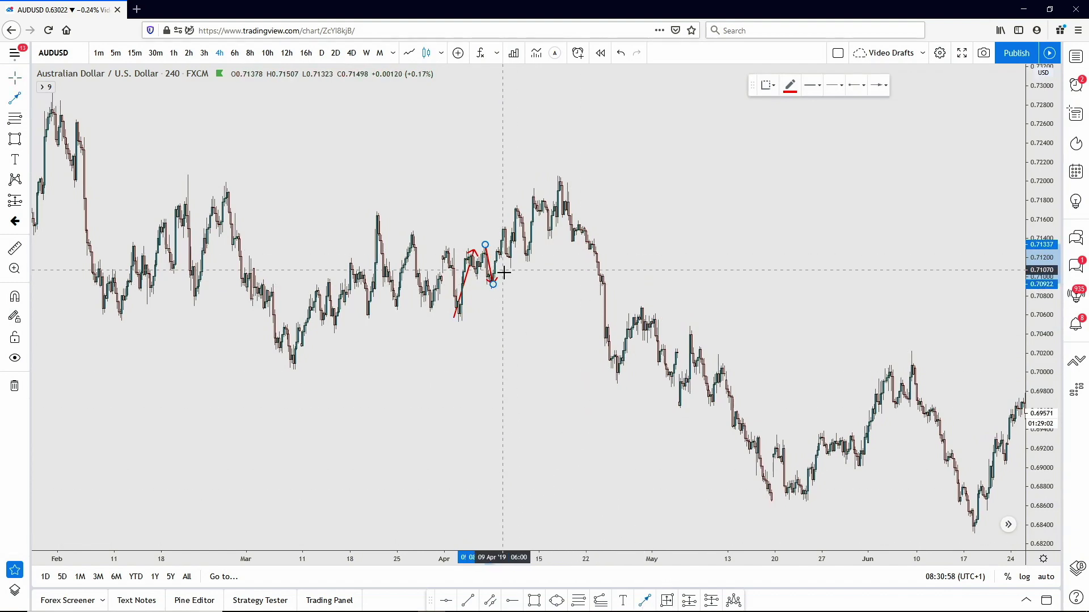
click(499, 278)
click(504, 223)
scroll(534, 292, up, 3)
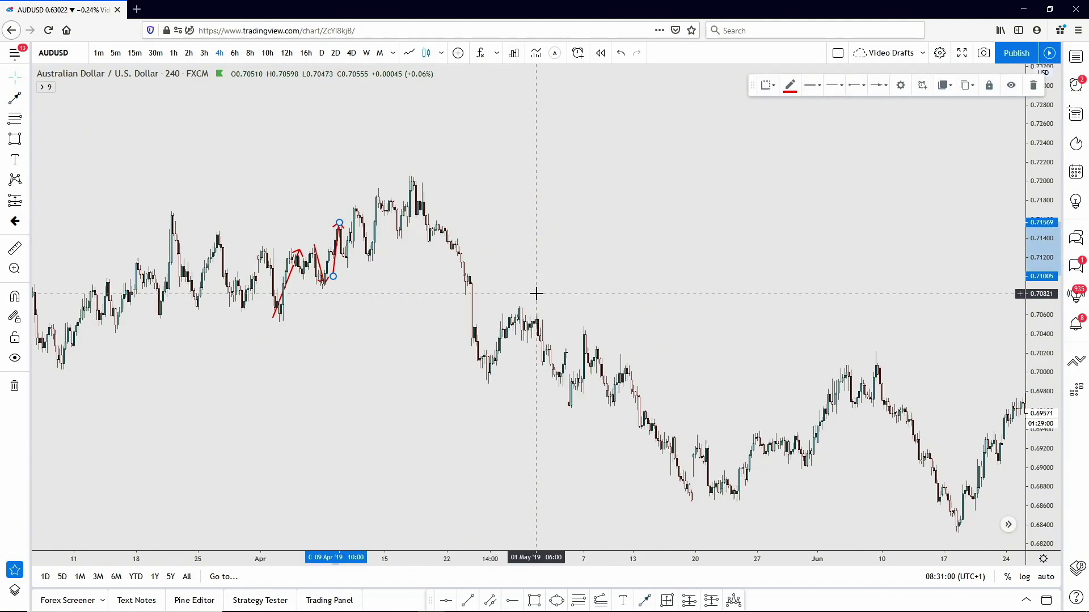
scroll(305, 365, up, 2)
drag(297, 425, 838, 451)
scroll(480, 405, up, 2)
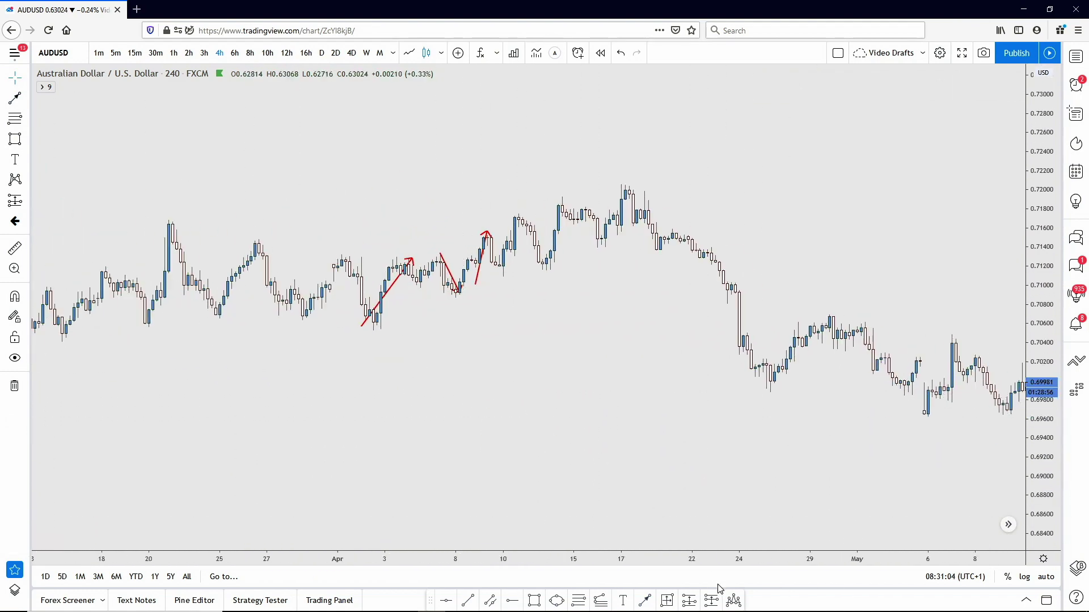
Step: Add red arrows down the pullback, up to the next high, down to the next low and up again
click(642, 602)
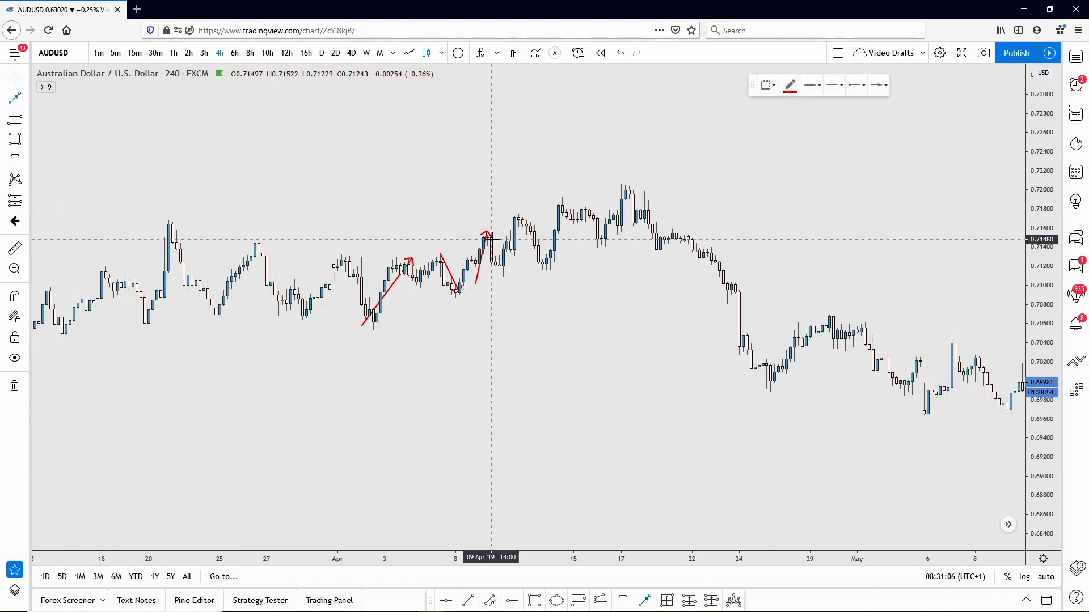
drag(496, 236, 503, 269)
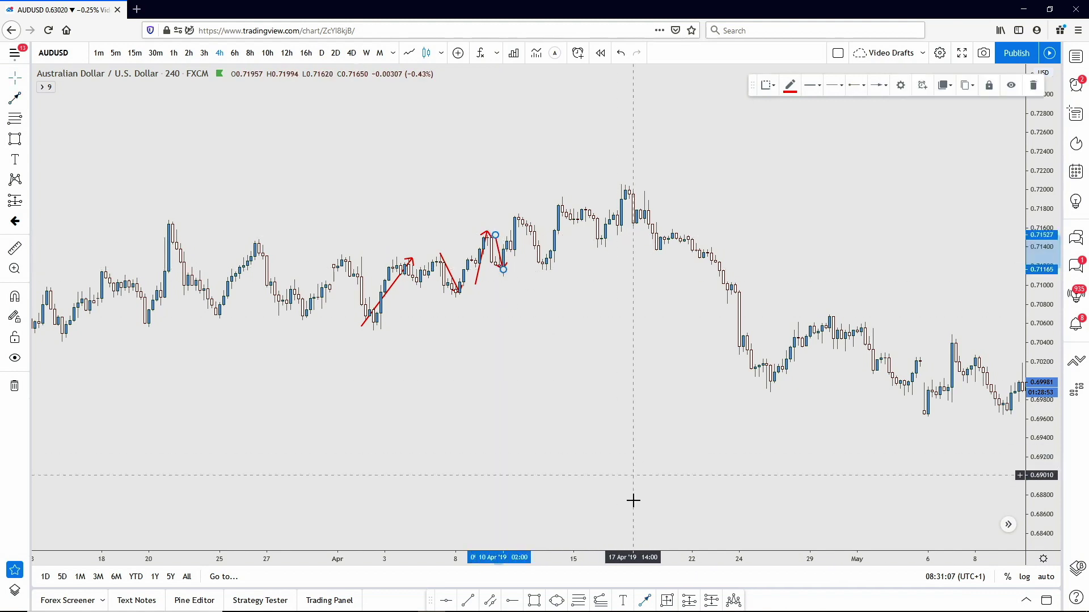
click(645, 598)
drag(510, 261, 523, 209)
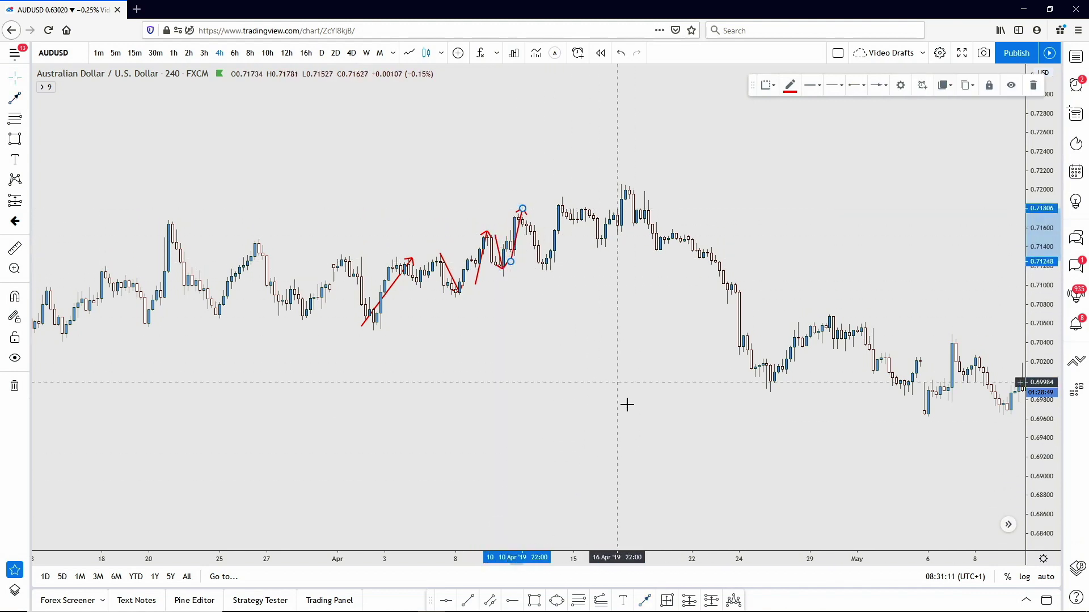
click(645, 601)
drag(522, 216, 542, 262)
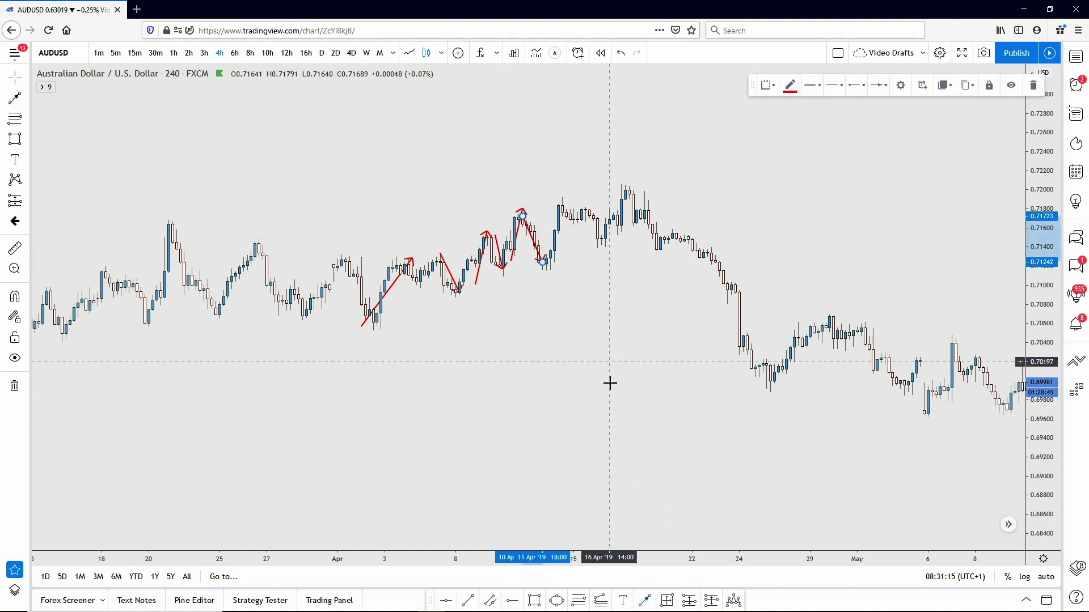
click(645, 600)
drag(549, 259, 570, 199)
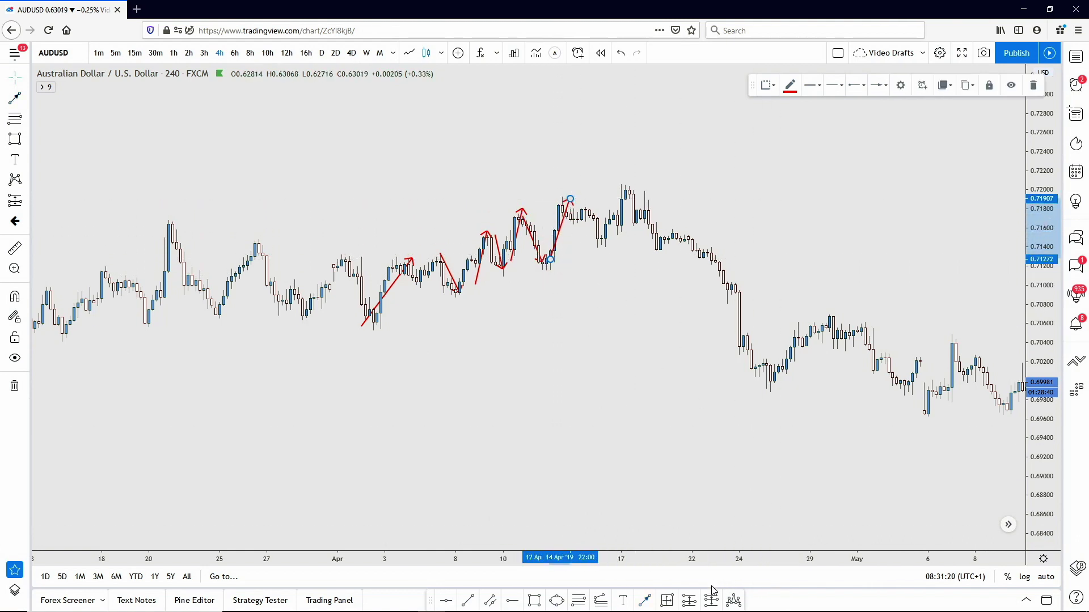
Step: Draw red arrows down from that high, up to the mid-April peak, then down from the peak
click(647, 601)
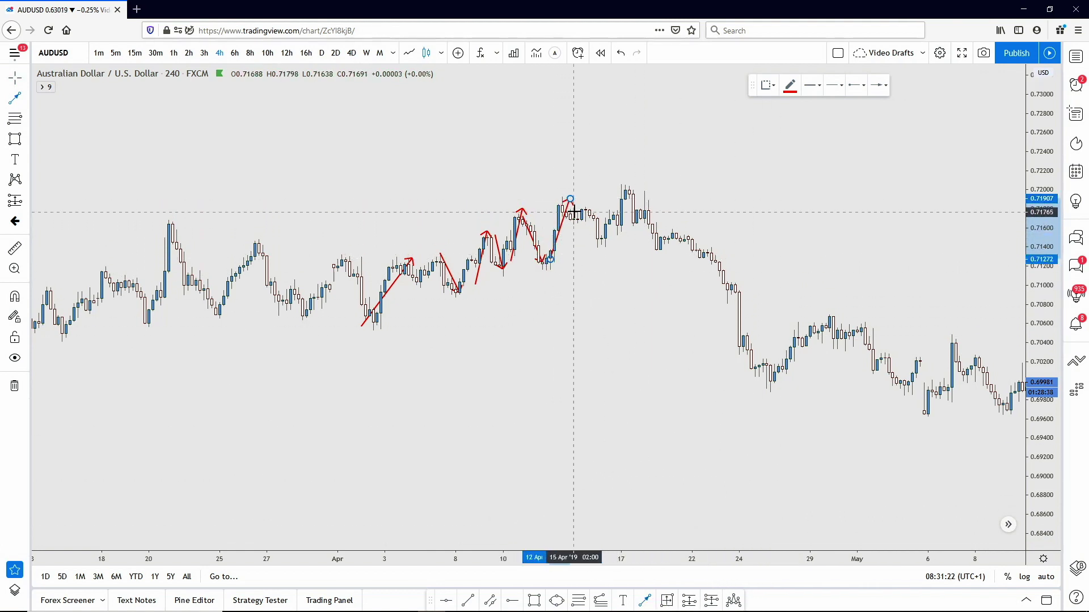
drag(588, 225, 595, 245)
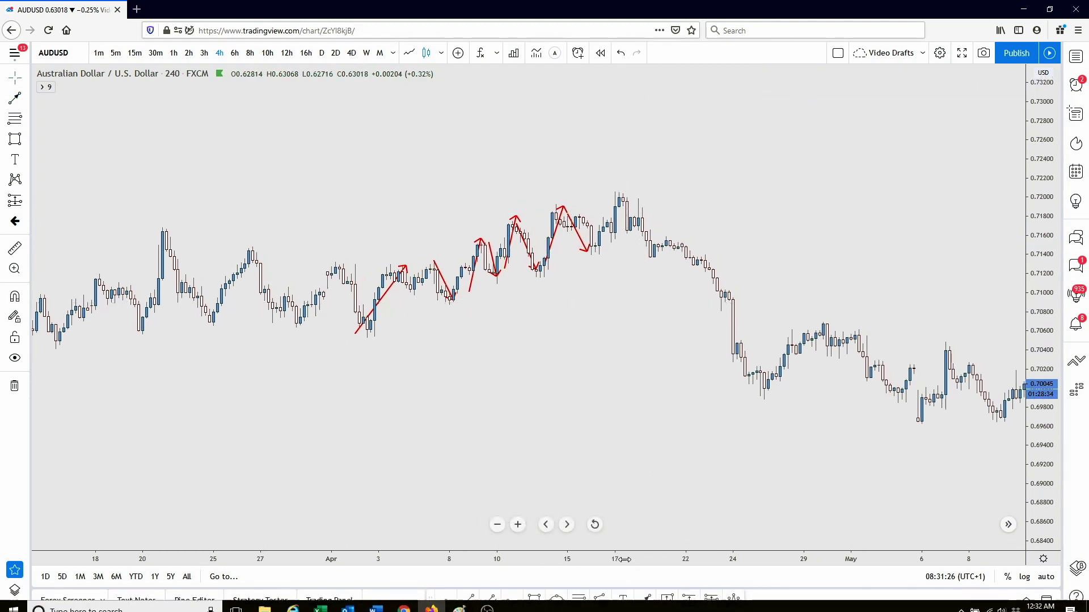
drag(594, 250, 617, 193)
scroll(595, 284, up, 2)
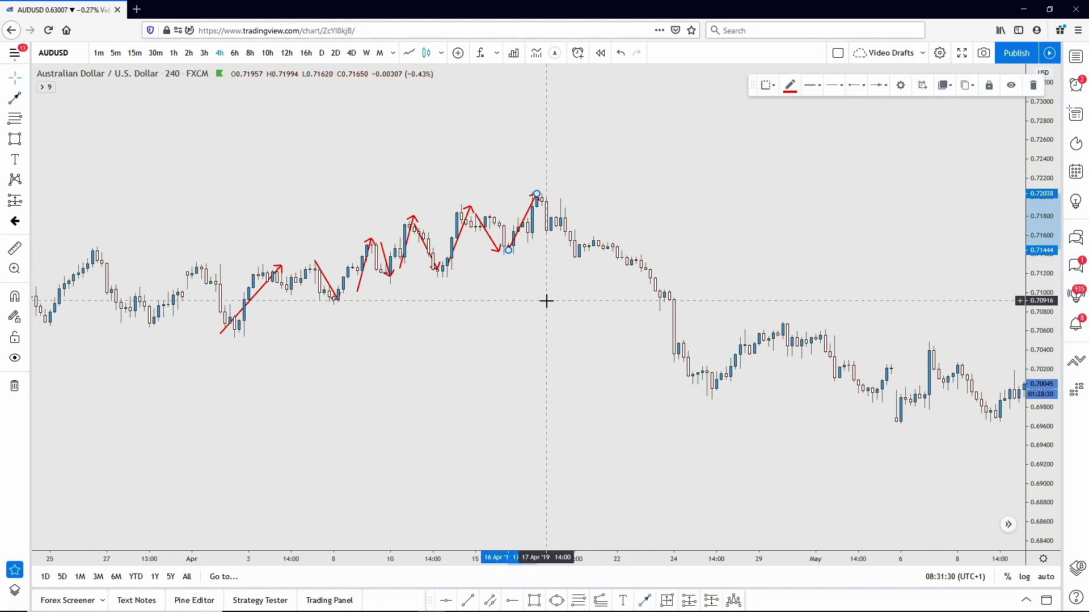
click(551, 312)
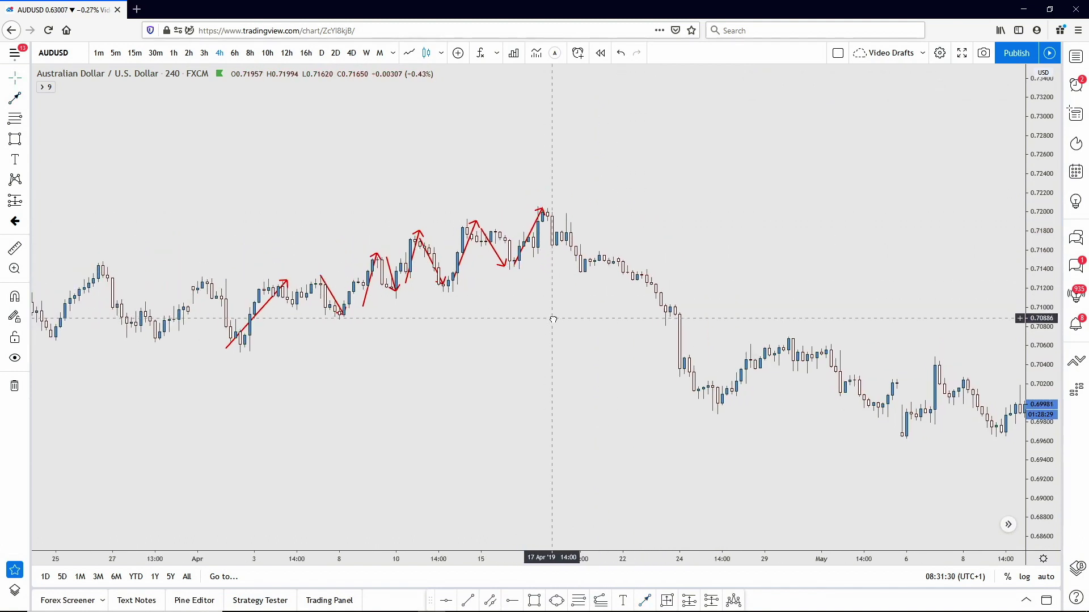
click(644, 600)
drag(547, 212, 581, 278)
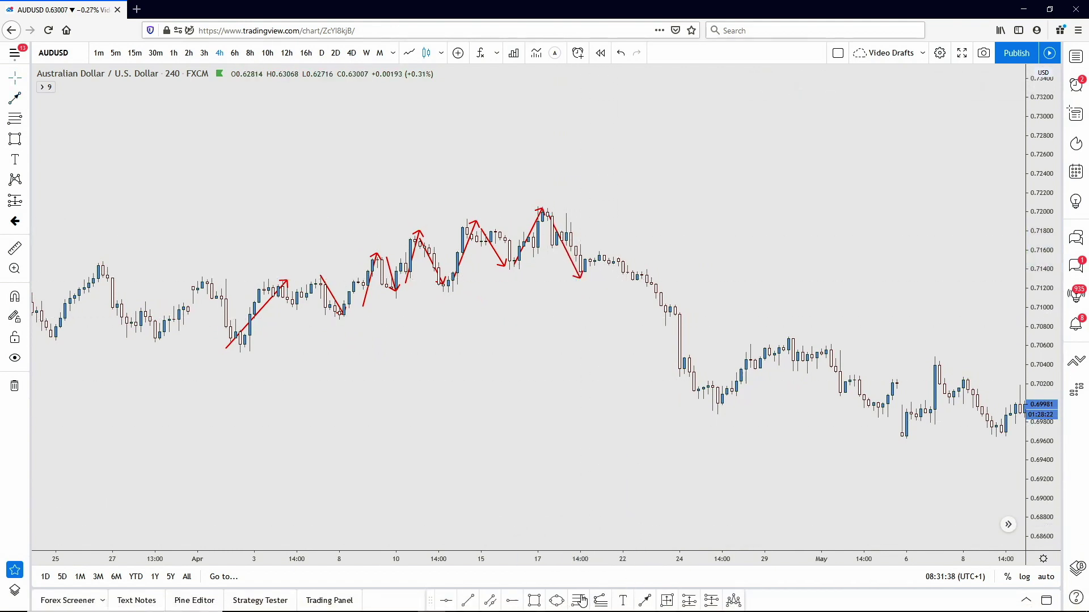
Step: Draw a green structure line from the mid-April swing low out into late April
click(467, 601)
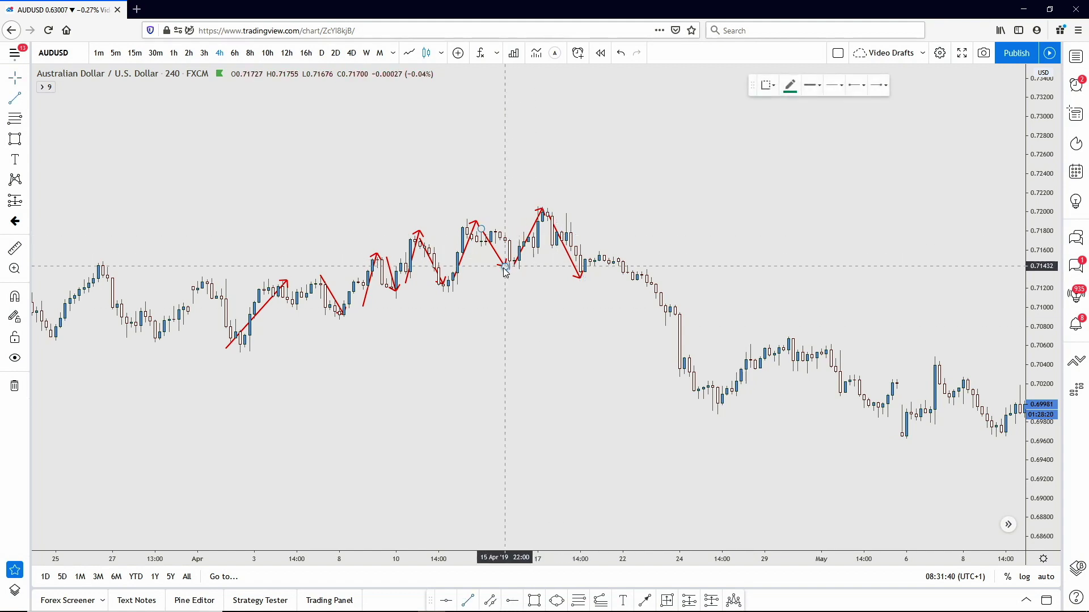
click(484, 262)
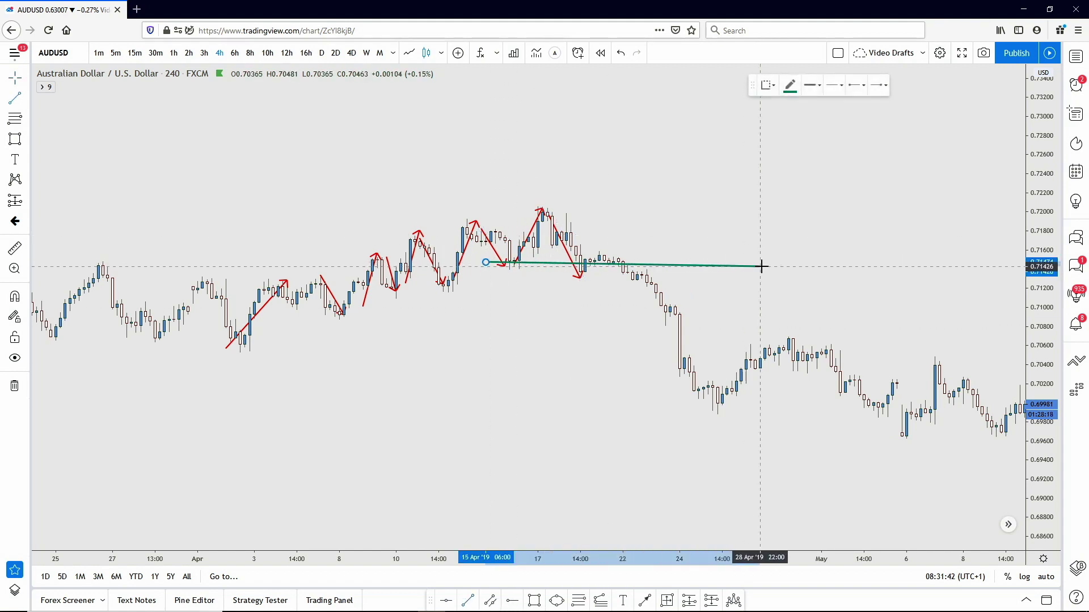
click(760, 266)
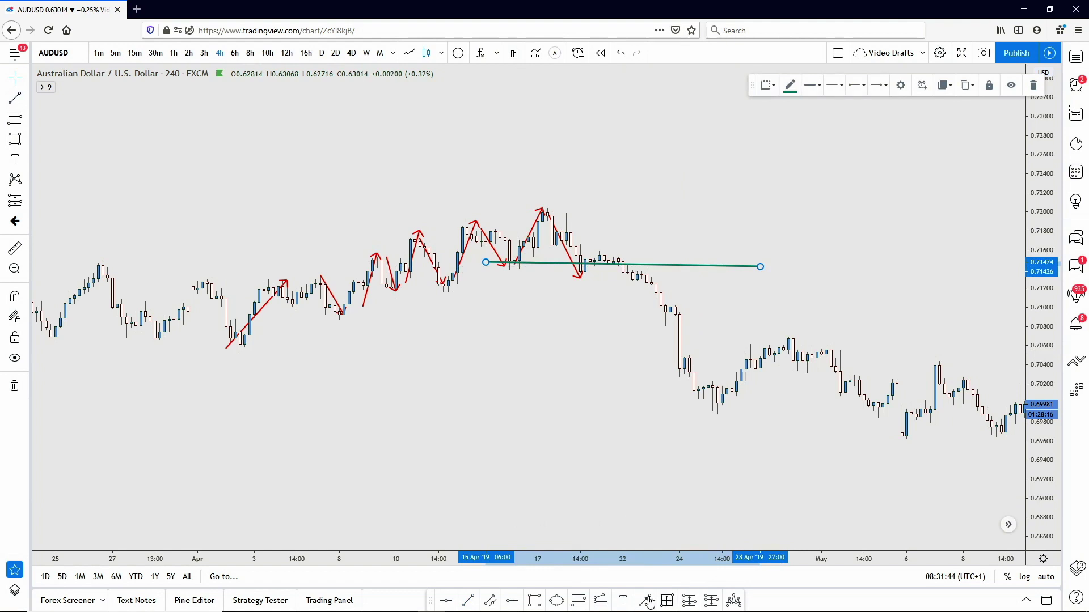
Step: Add a 'BOS' label beneath the green line and move the red arrow's lower end onto that level
click(621, 602)
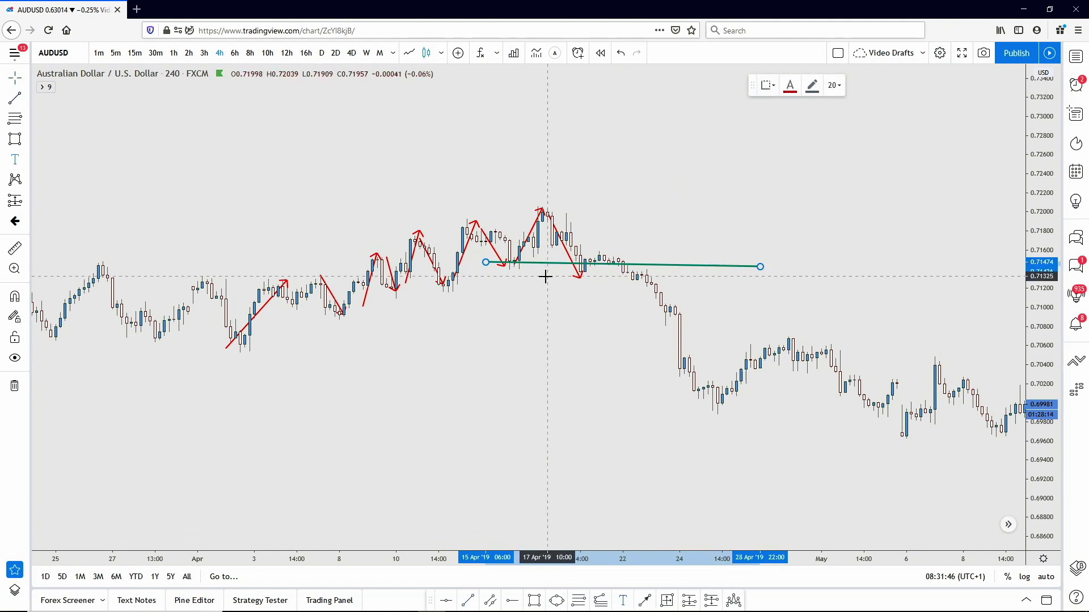
click(546, 276)
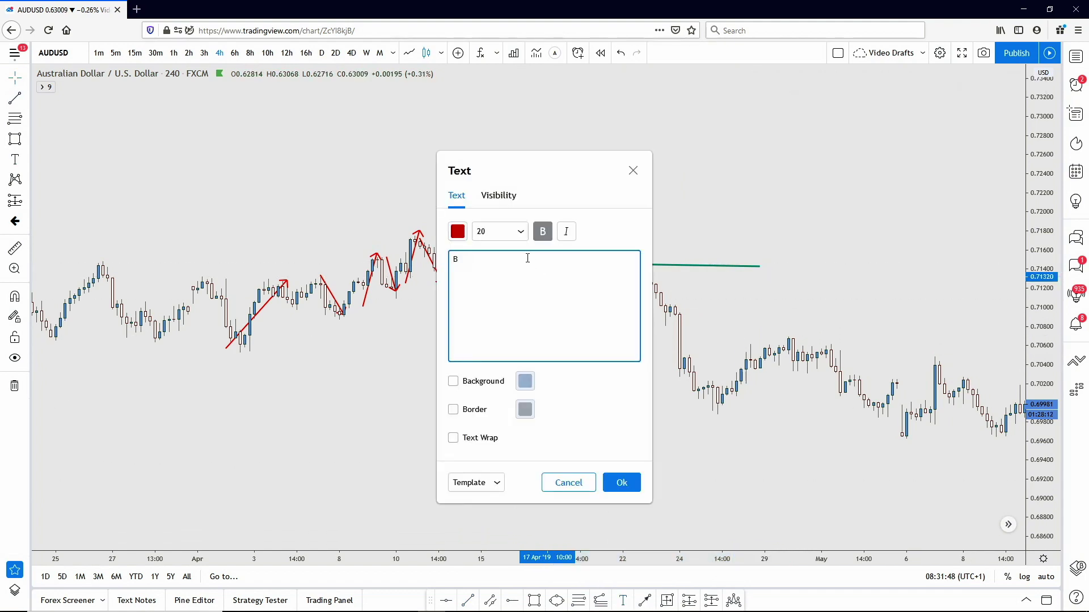
click(623, 483)
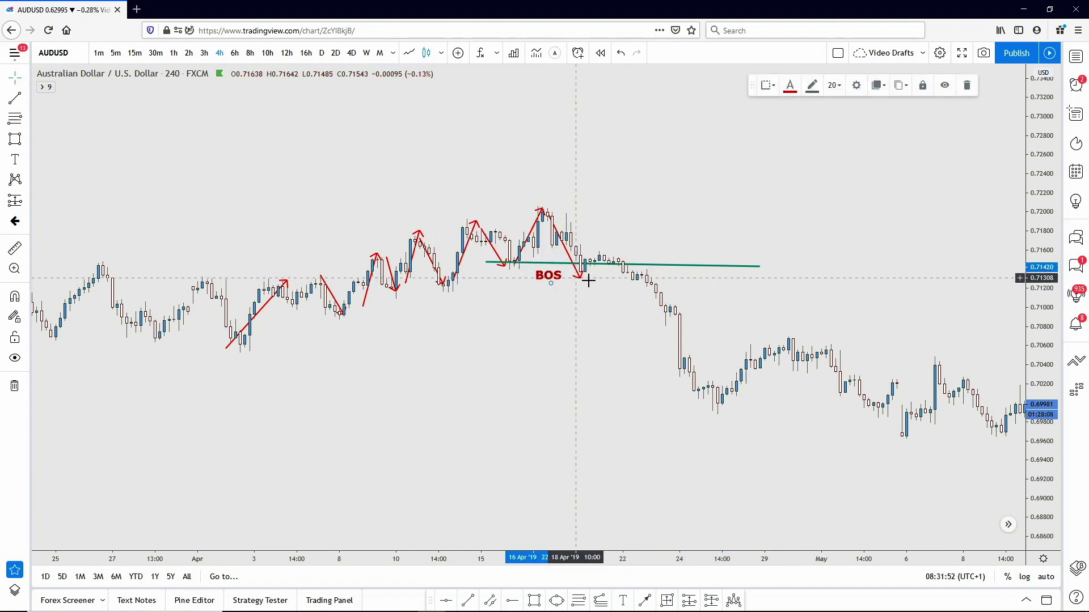
mouse_move(581, 279)
mouse_down()
mouse_move(559, 264)
mouse_move(585, 264)
mouse_up()
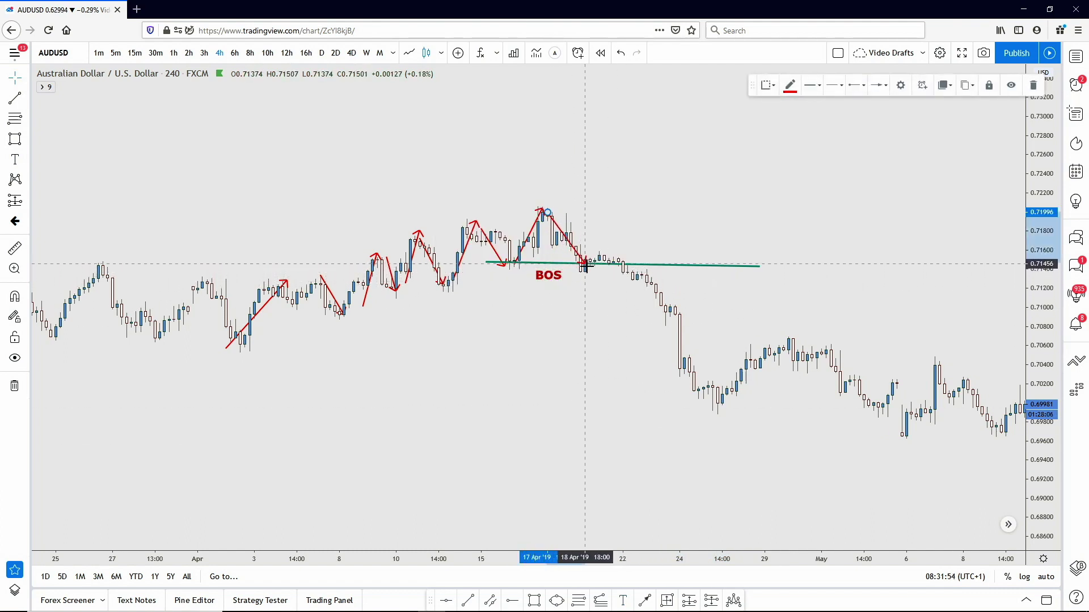
Step: Nudge the previous arrow's end, then add red arrows up to a small pullback high and down to the late-April low
mouse_move(565, 265)
mouse_down()
mouse_move(509, 262)
mouse_move(580, 273)
mouse_up()
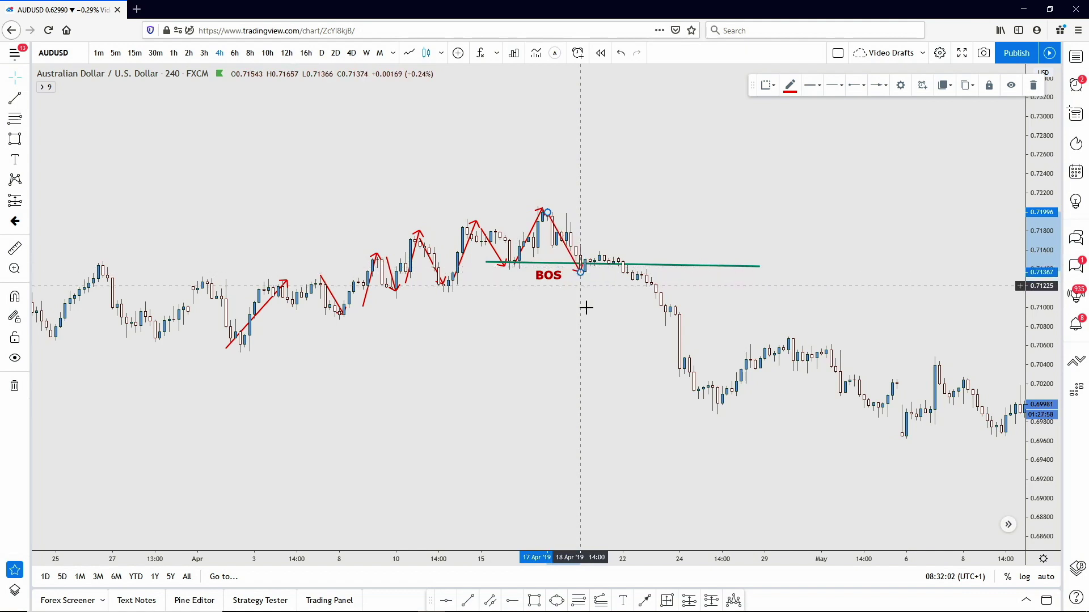
click(649, 603)
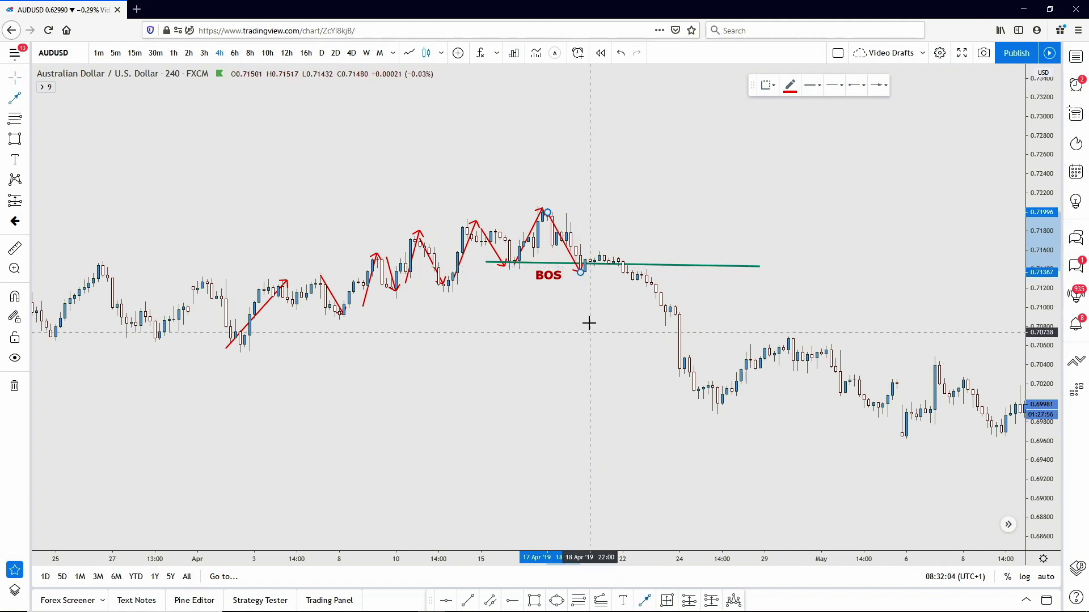
click(590, 275)
click(599, 251)
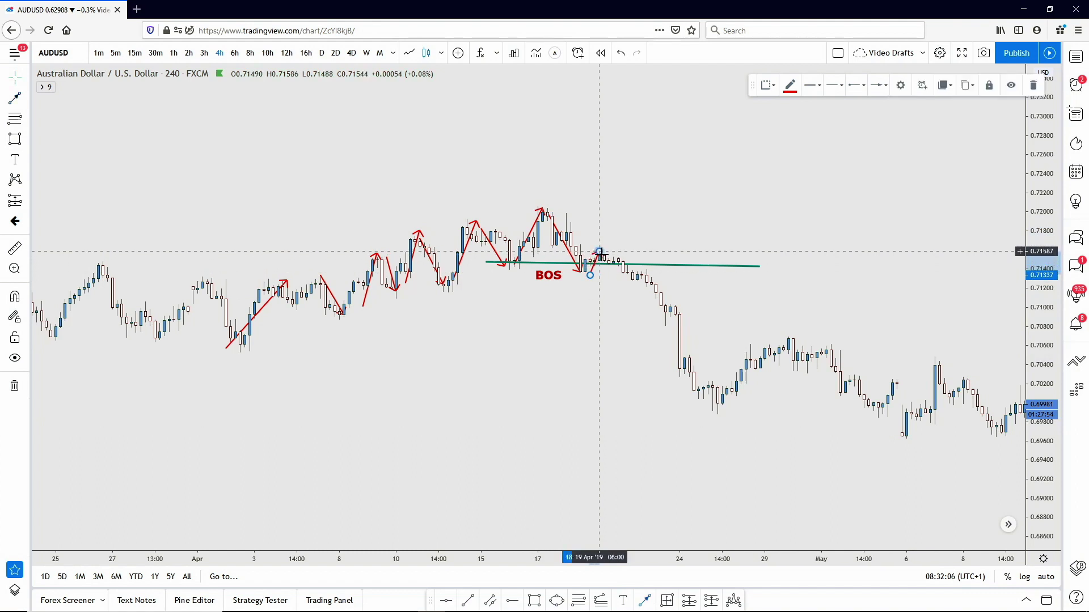
click(644, 603)
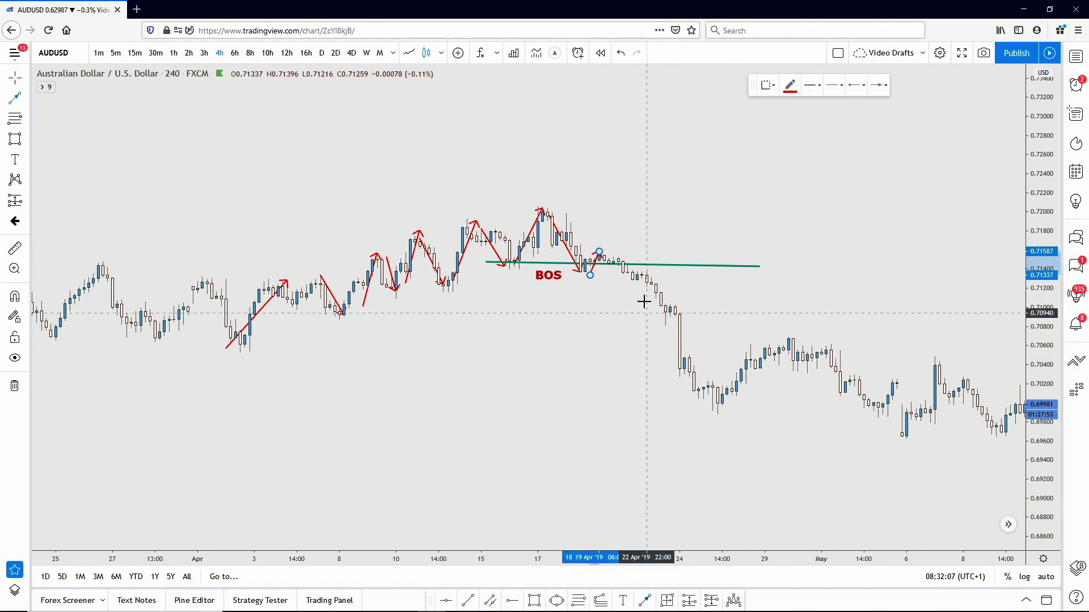
click(604, 253)
click(692, 412)
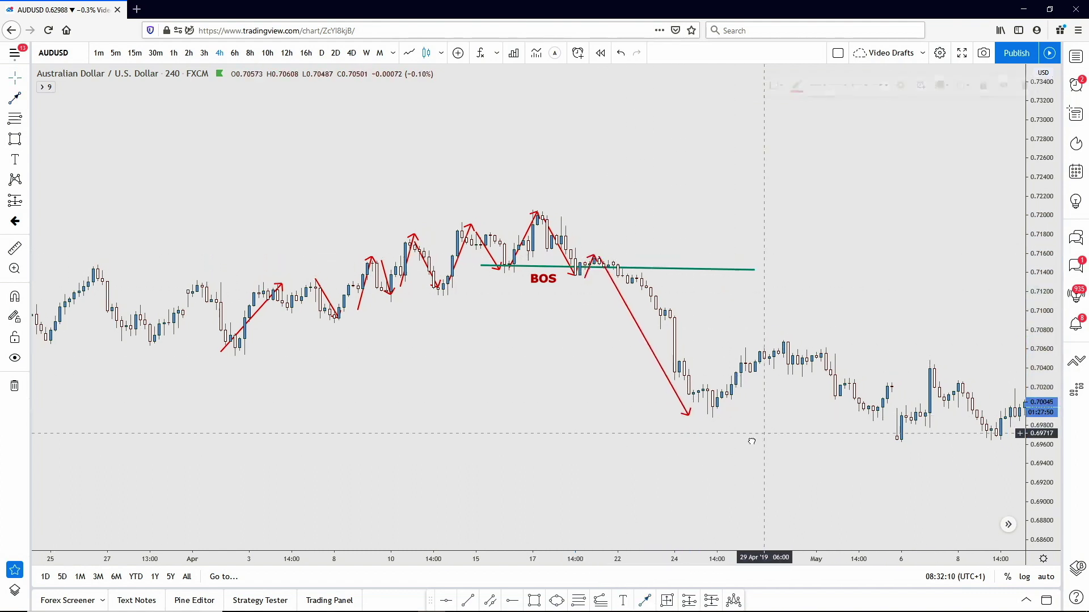
Step: Continue the zigzag into early May with red arrows up to a swing high, down to a low, and up again
drag(755, 433, 692, 531)
click(653, 448)
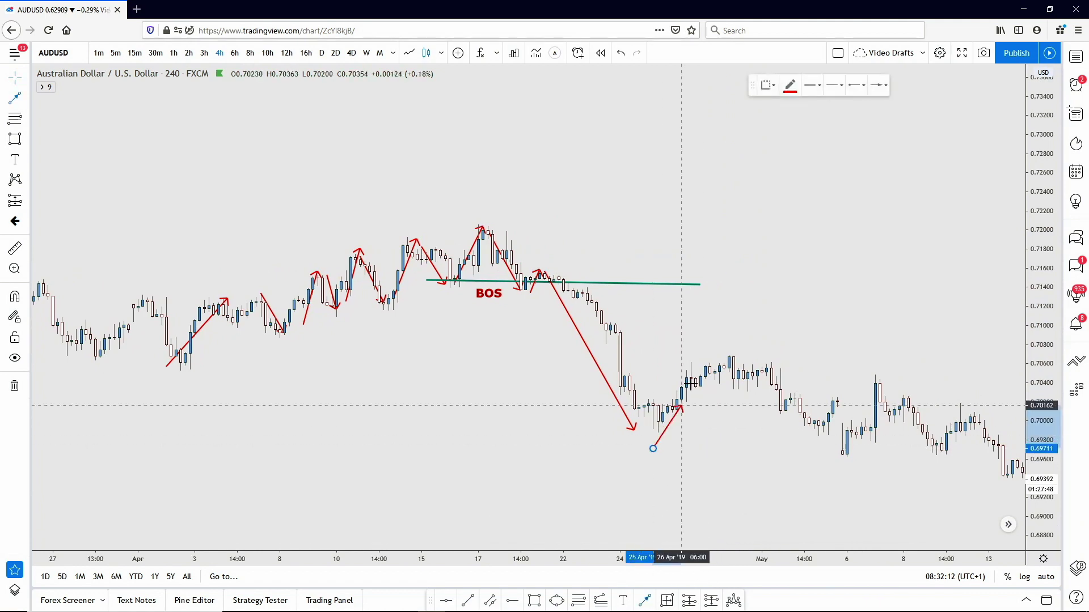
click(729, 338)
drag(783, 430, 641, 409)
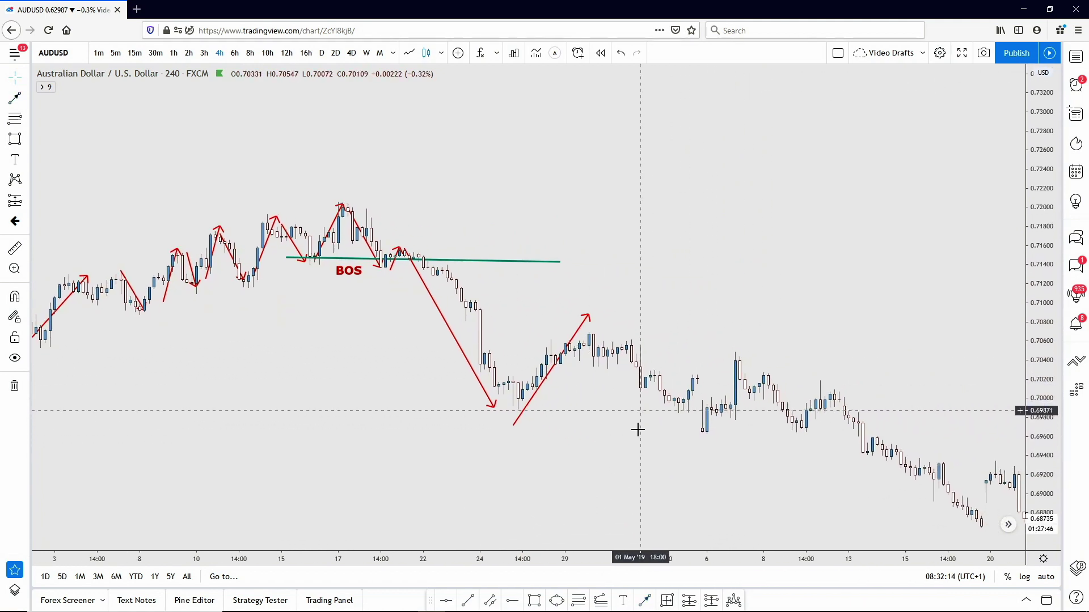
click(647, 600)
click(593, 329)
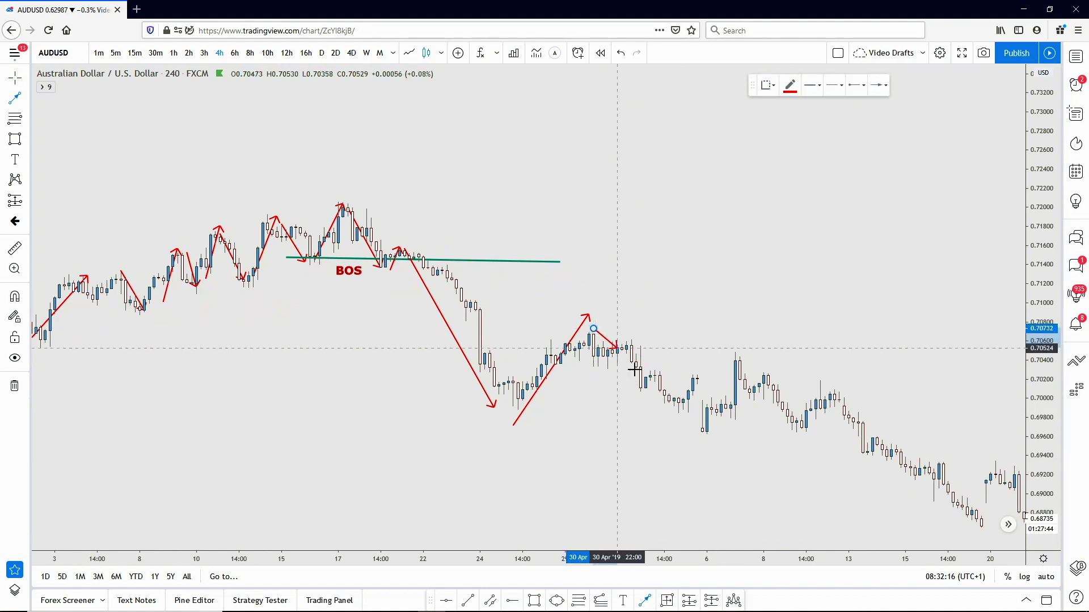
click(690, 427)
drag(689, 426, 597, 432)
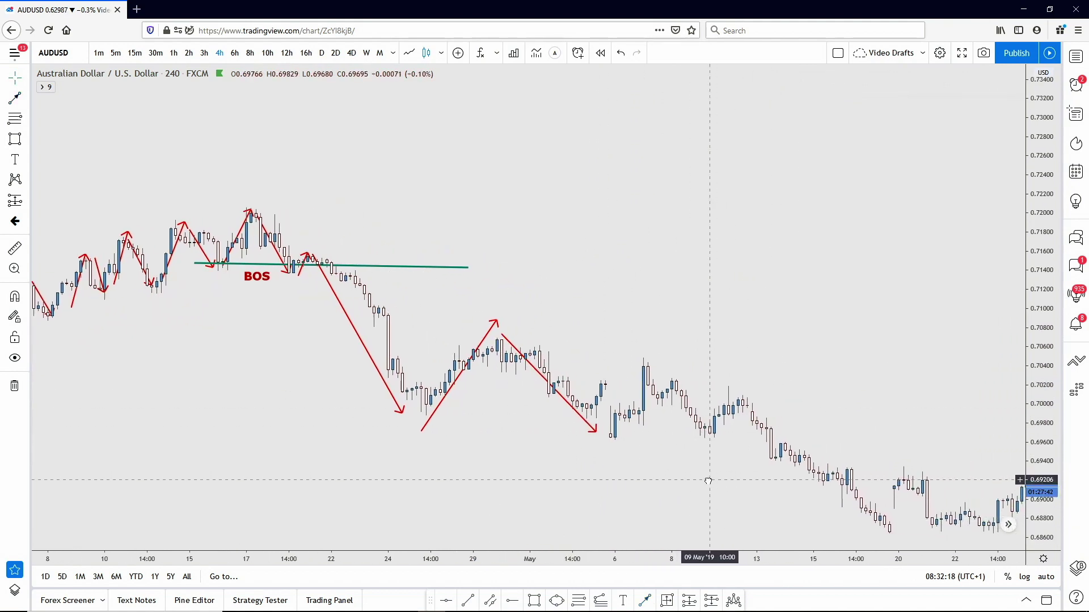
click(645, 603)
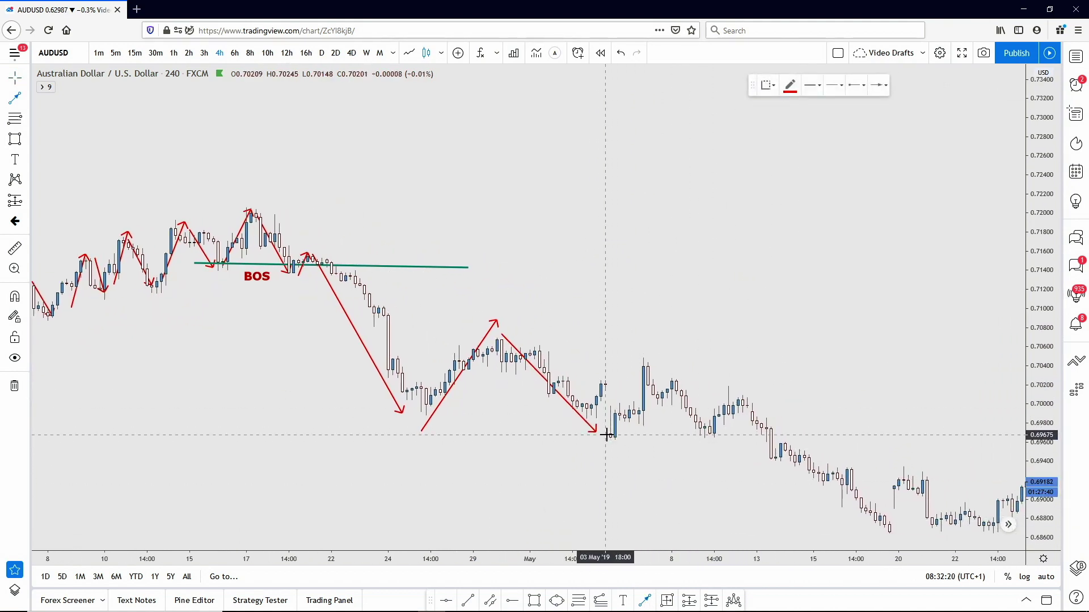
click(605, 434)
click(640, 363)
Step: Add a red arrow down to the next swing low and another up to the following high
drag(678, 459, 613, 453)
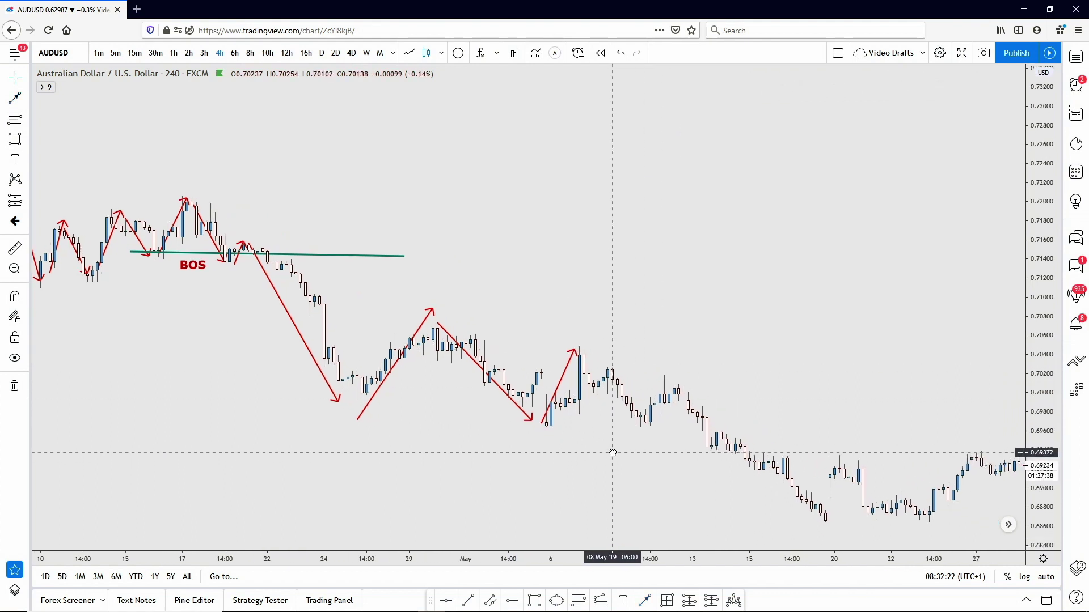
click(648, 601)
click(588, 343)
click(638, 429)
drag(648, 440, 498, 420)
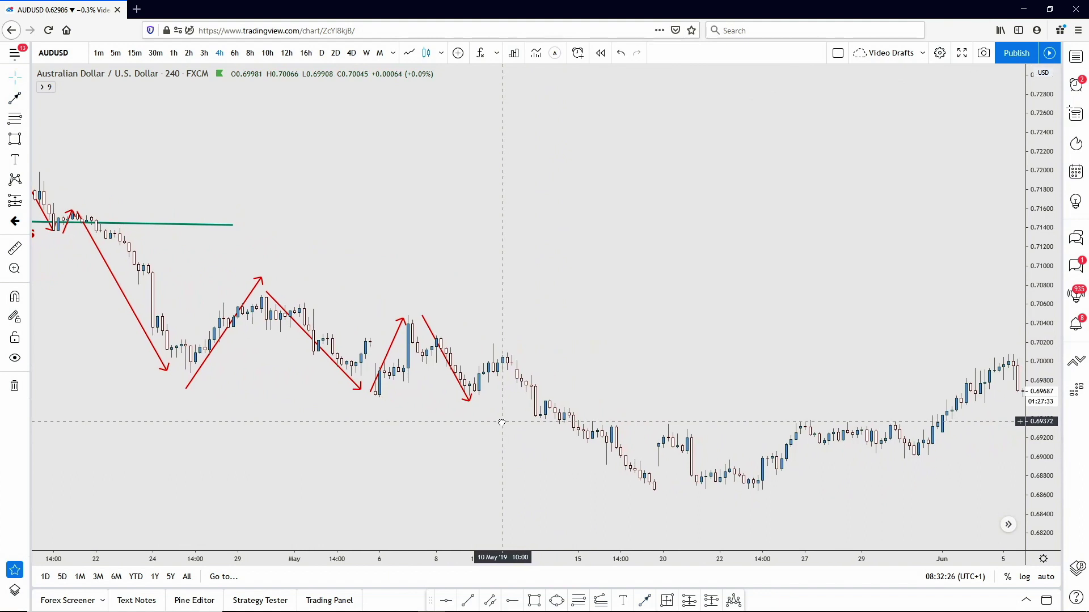
click(644, 601)
click(483, 399)
click(499, 342)
drag(535, 437, 438, 469)
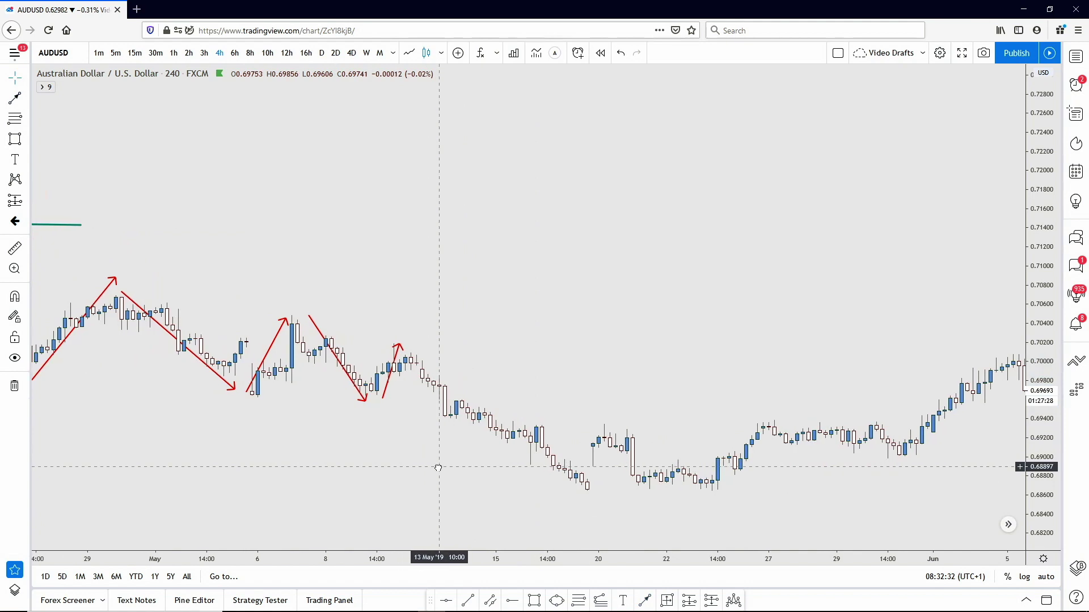
scroll(438, 468, down, 2)
Step: Draw red arrows down to the mid-May low, up to a pullback high, and down to the 22 May low
click(645, 601)
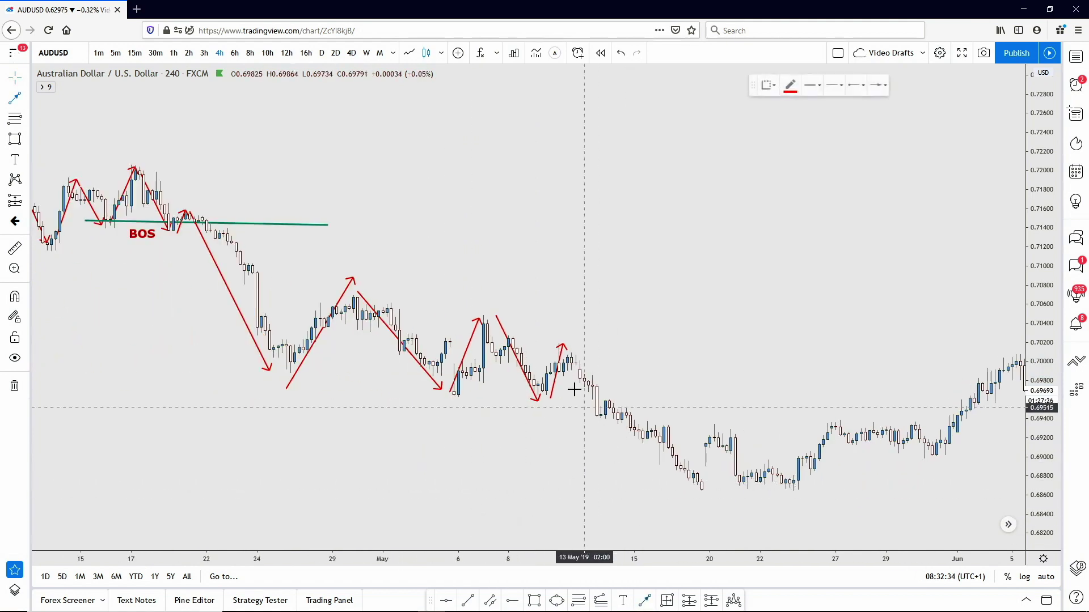
click(571, 345)
click(690, 492)
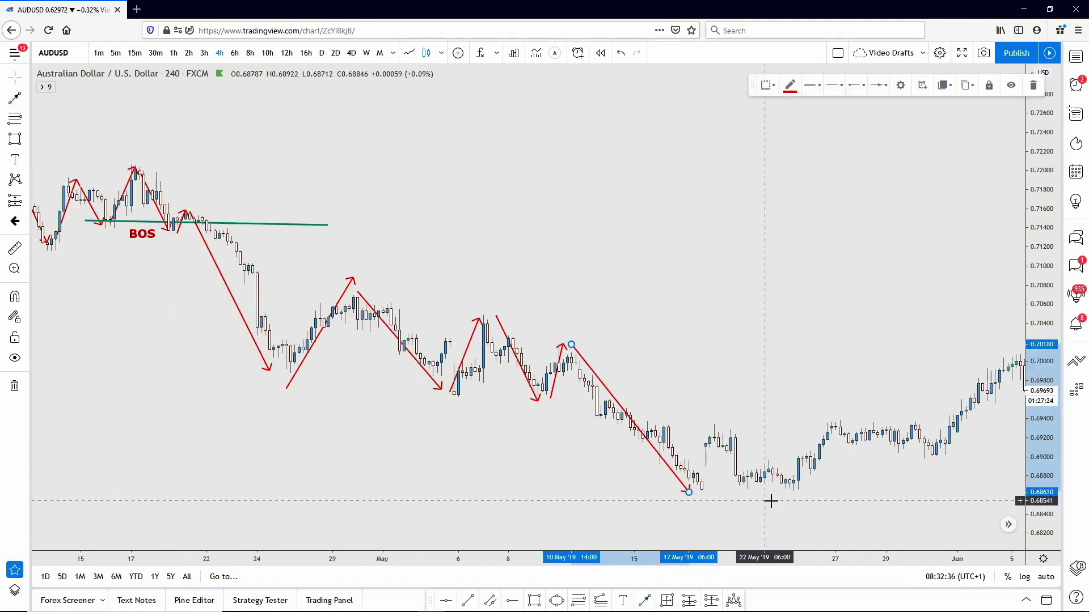
drag(768, 498, 624, 469)
click(644, 602)
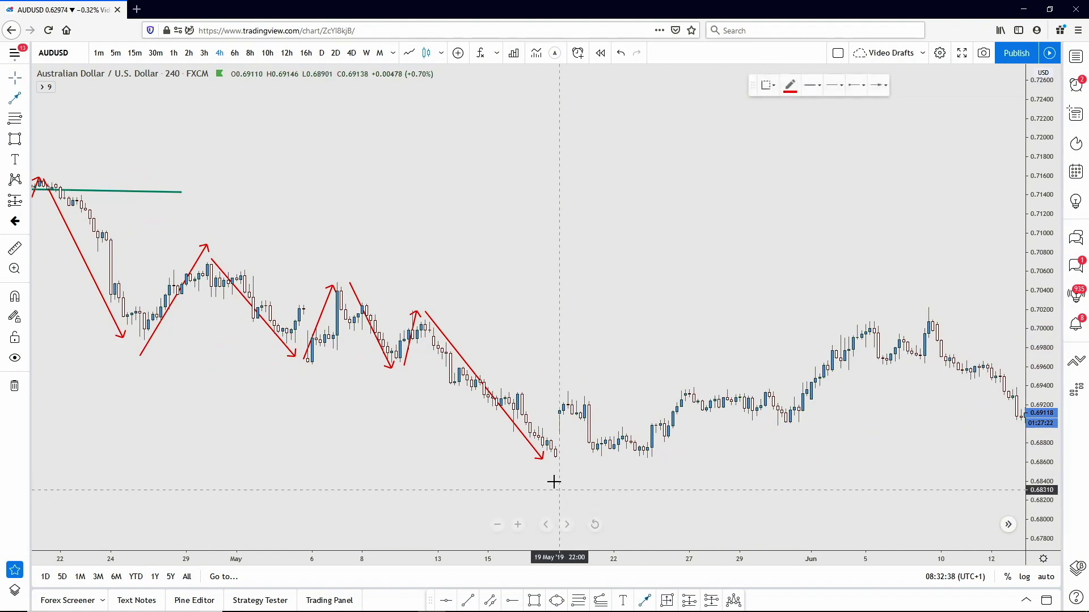
click(548, 452)
click(572, 390)
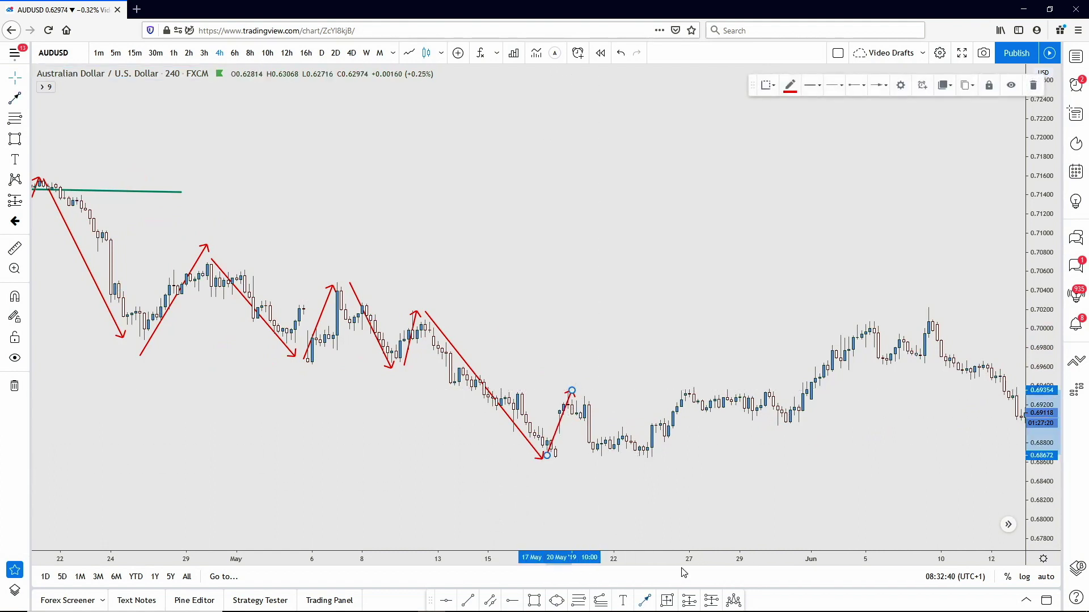
click(645, 601)
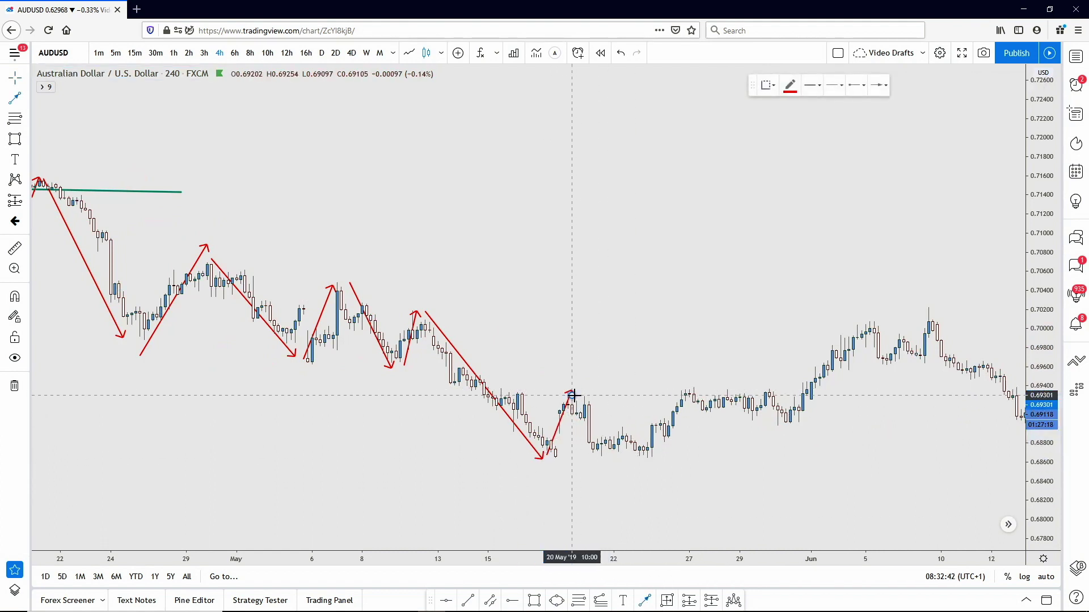
click(571, 394)
click(621, 454)
drag(724, 488, 661, 505)
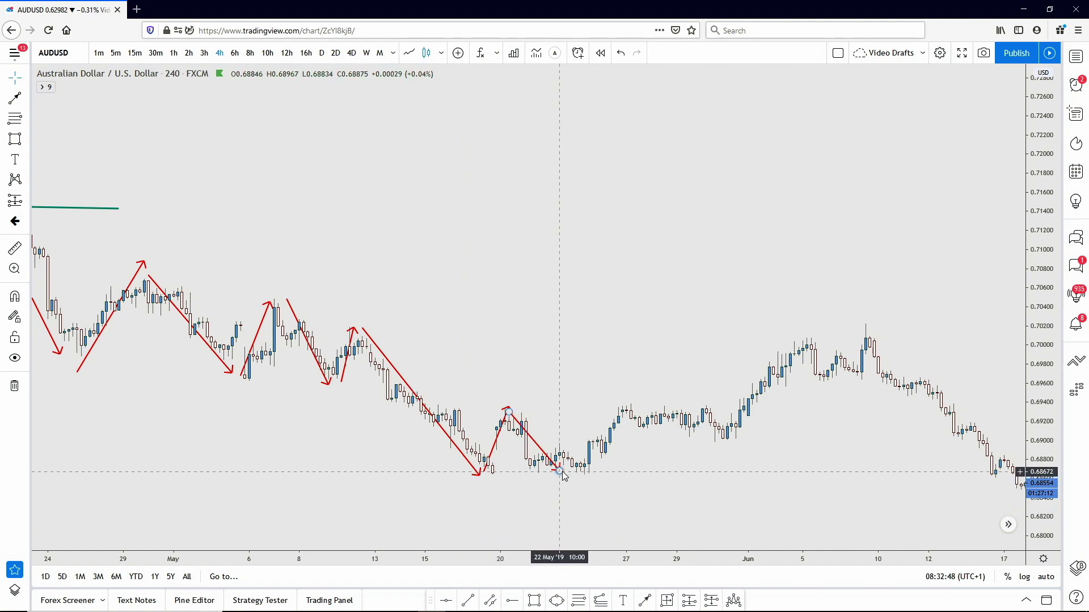
drag(564, 475, 568, 474)
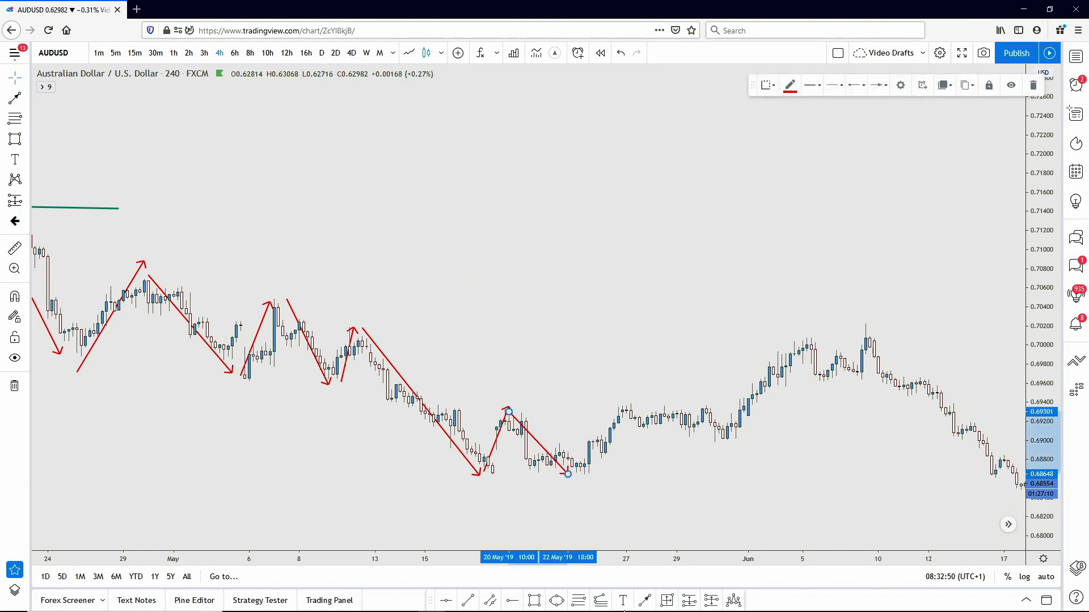
Step: Draw a green horizontal structure line across the mid-May swing lows near 0.6865
click(468, 602)
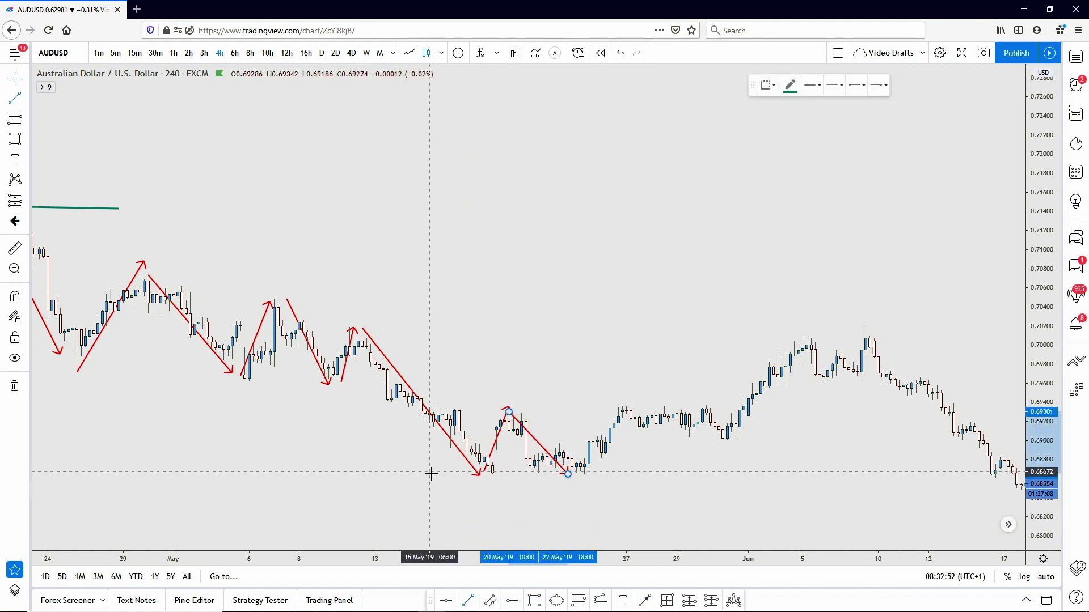
click(431, 475)
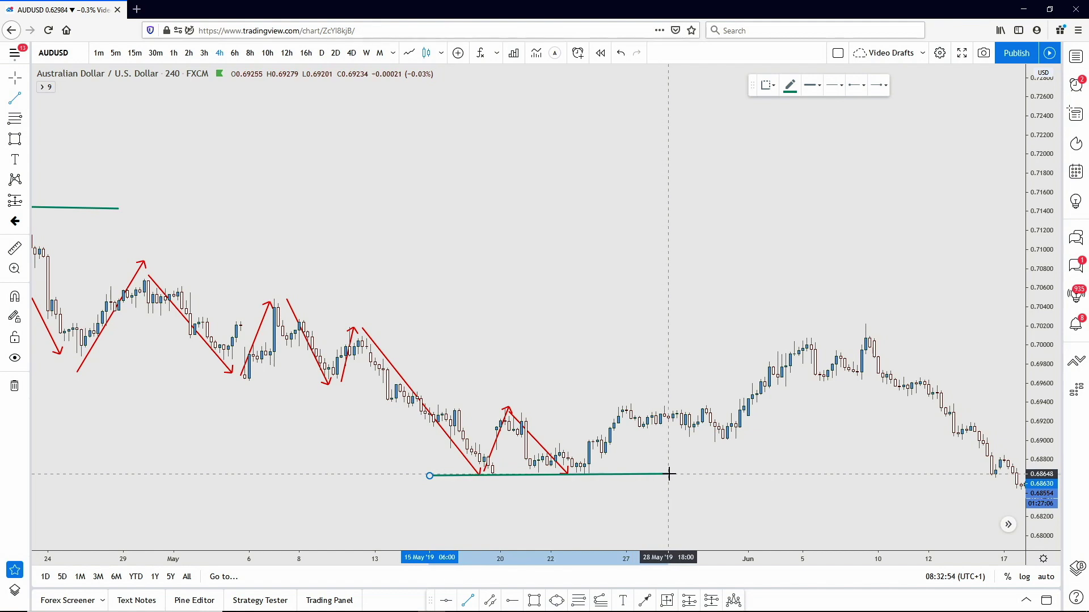
click(669, 474)
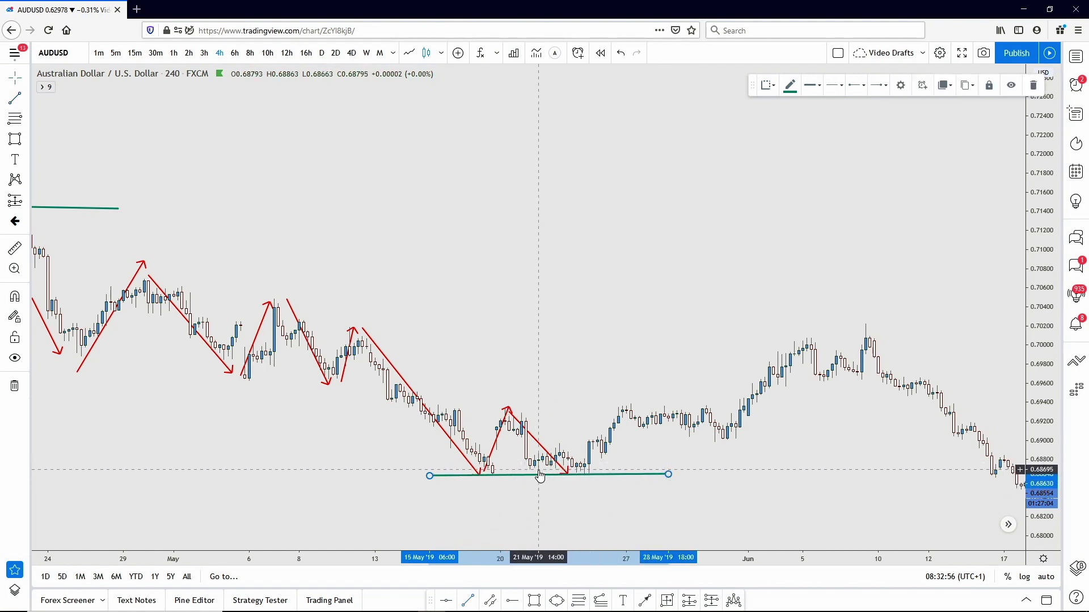
Step: Adjust the last red arrow's lower end until it rests on the green line
mouse_move(569, 473)
mouse_down()
mouse_move(556, 461)
mouse_move(487, 461)
mouse_move(587, 471)
mouse_move(488, 471)
mouse_move(576, 471)
mouse_up()
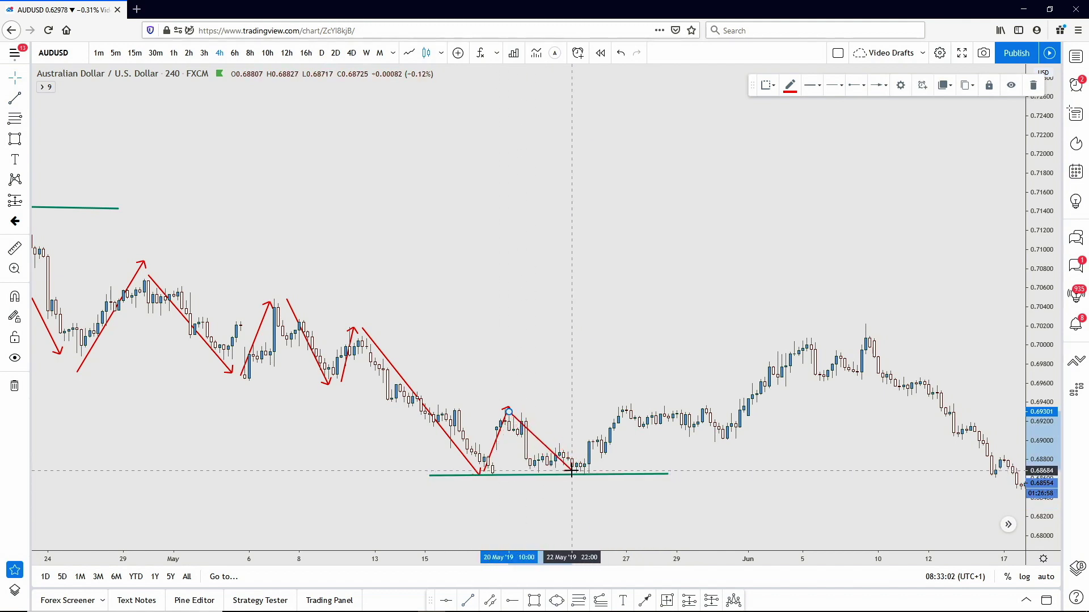
click(583, 481)
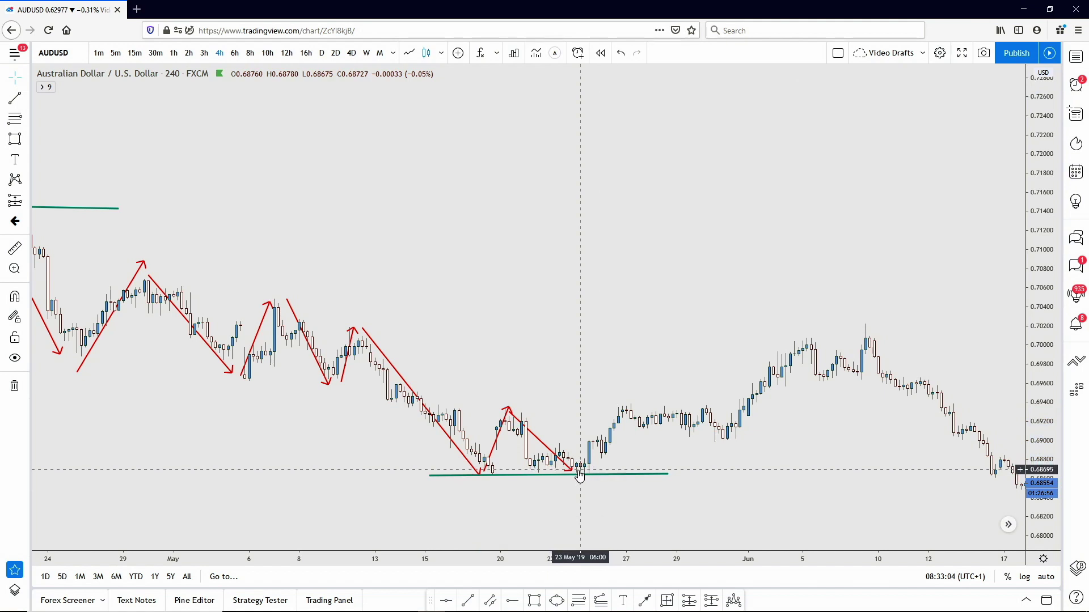
mouse_move(571, 472)
mouse_down()
mouse_move(496, 466)
mouse_move(586, 469)
mouse_move(479, 468)
mouse_move(577, 466)
mouse_move(614, 443)
mouse_move(681, 519)
mouse_move(580, 486)
mouse_up()
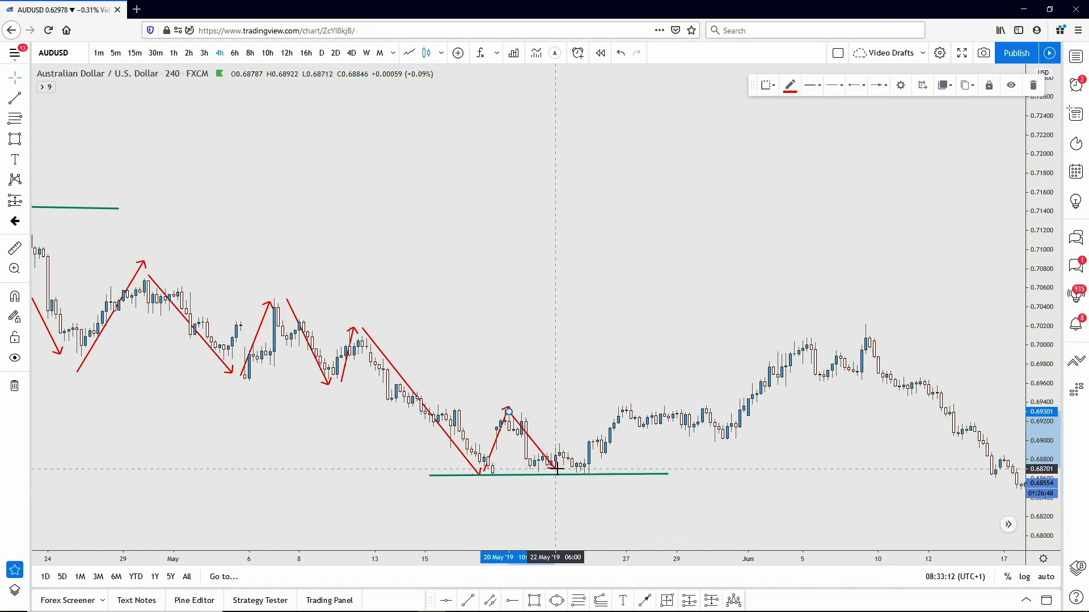
drag(569, 472, 572, 471)
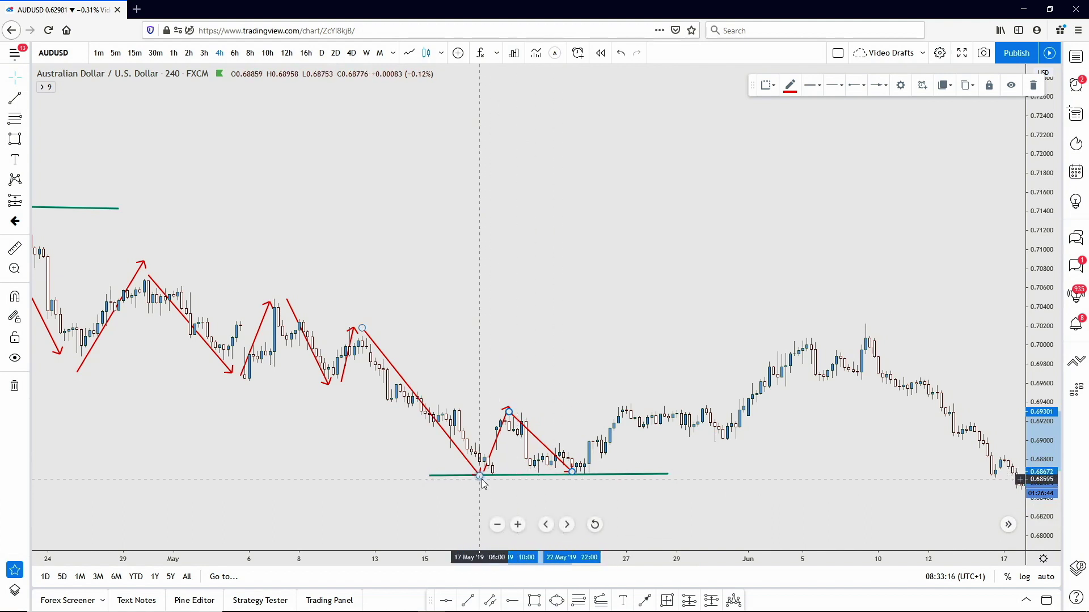
Step: Draw a red arrow up from the 23 May low to the swing high
click(630, 496)
drag(629, 496, 590, 506)
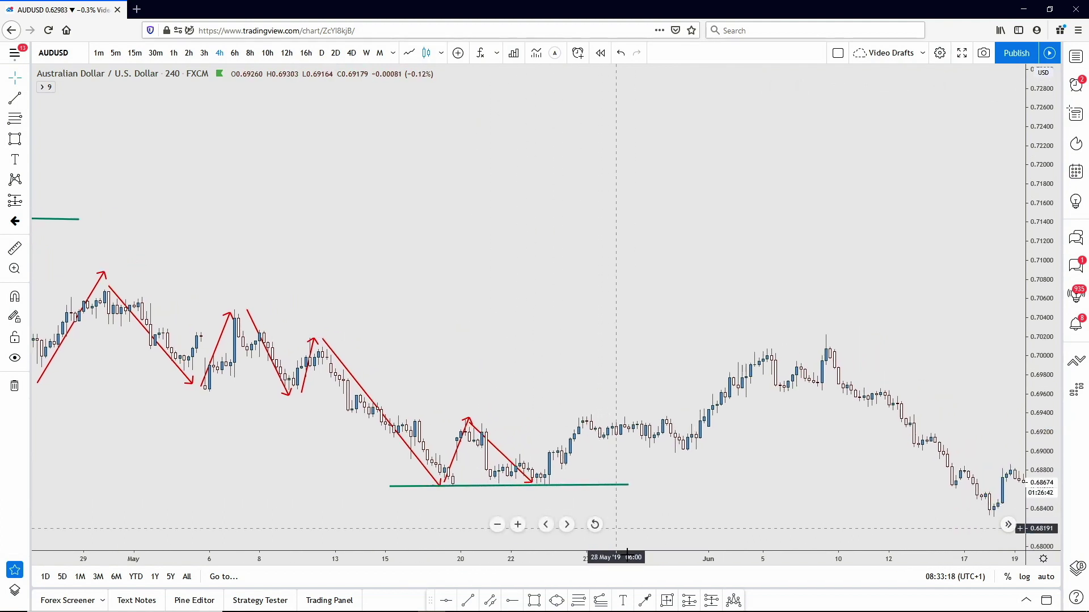
click(540, 482)
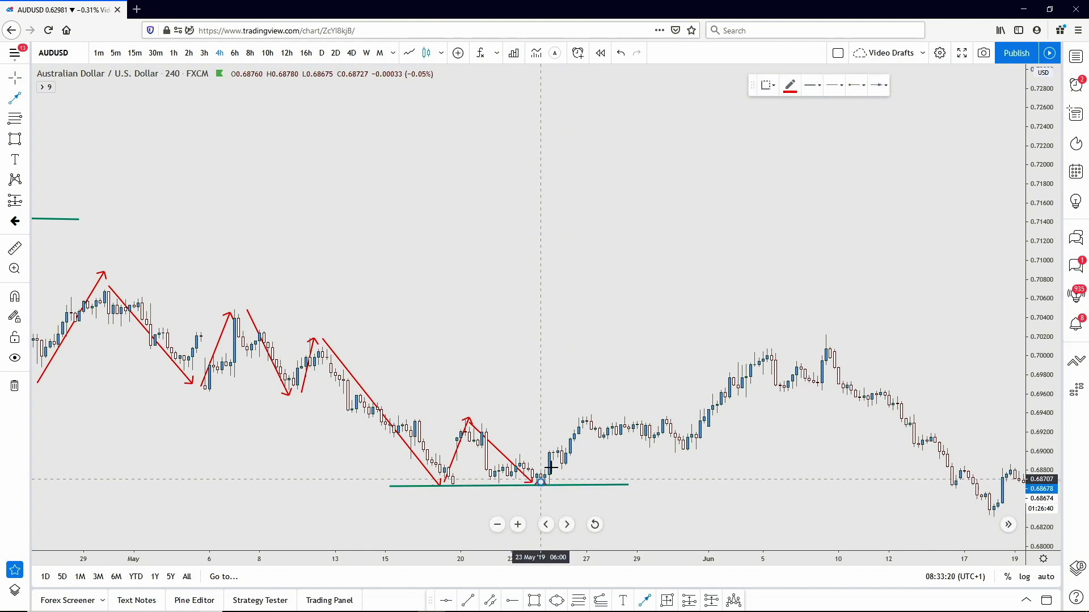
click(591, 415)
click(700, 495)
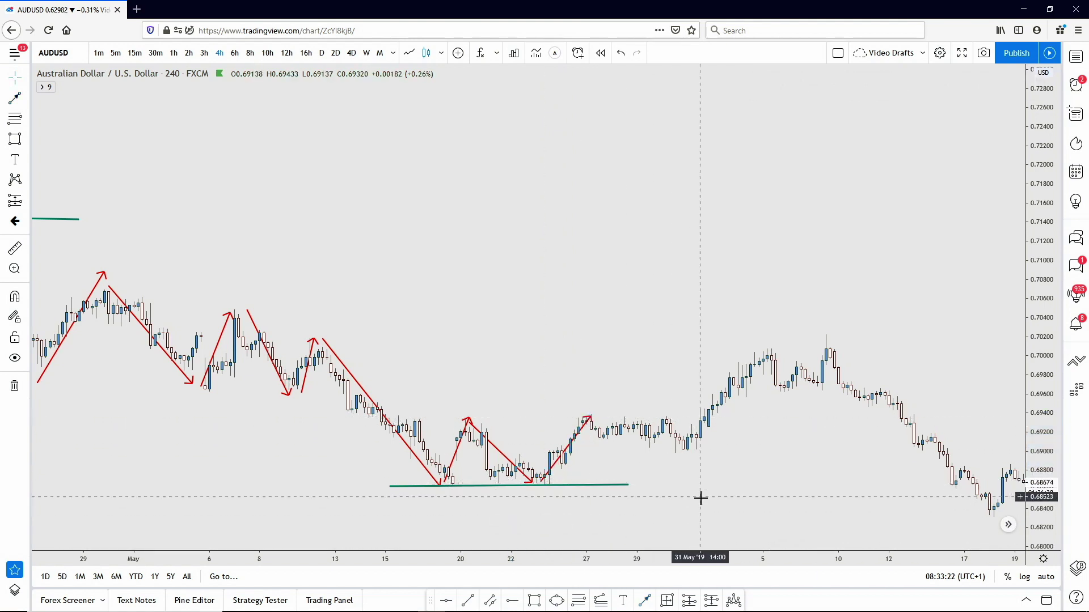
Step: Draw a green line across the 20 May swing high near 0.6935 and pull the rising arrow's tip onto it
click(468, 601)
click(439, 419)
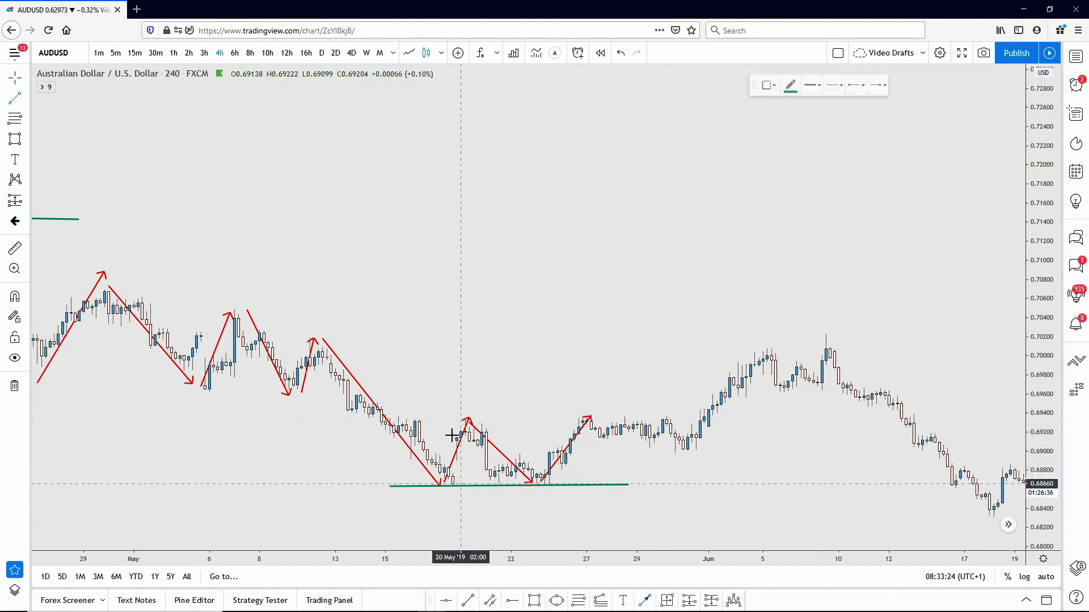
click(721, 417)
click(479, 442)
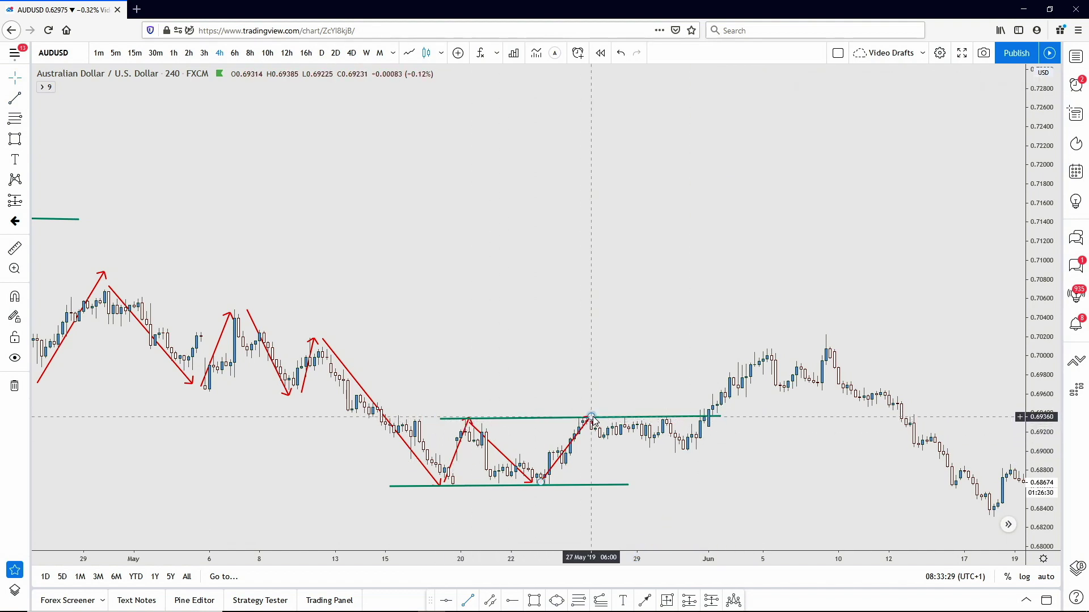
drag(591, 419, 583, 422)
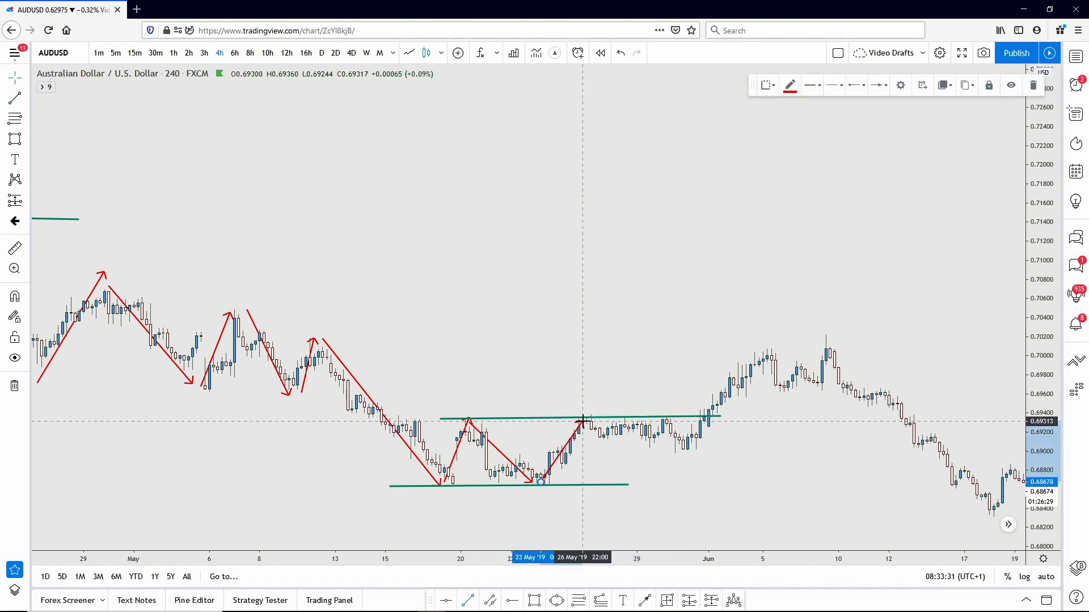
Step: Draw a horizontal red arrow beneath the green line to the breakout candle near 31 May
click(647, 600)
click(507, 425)
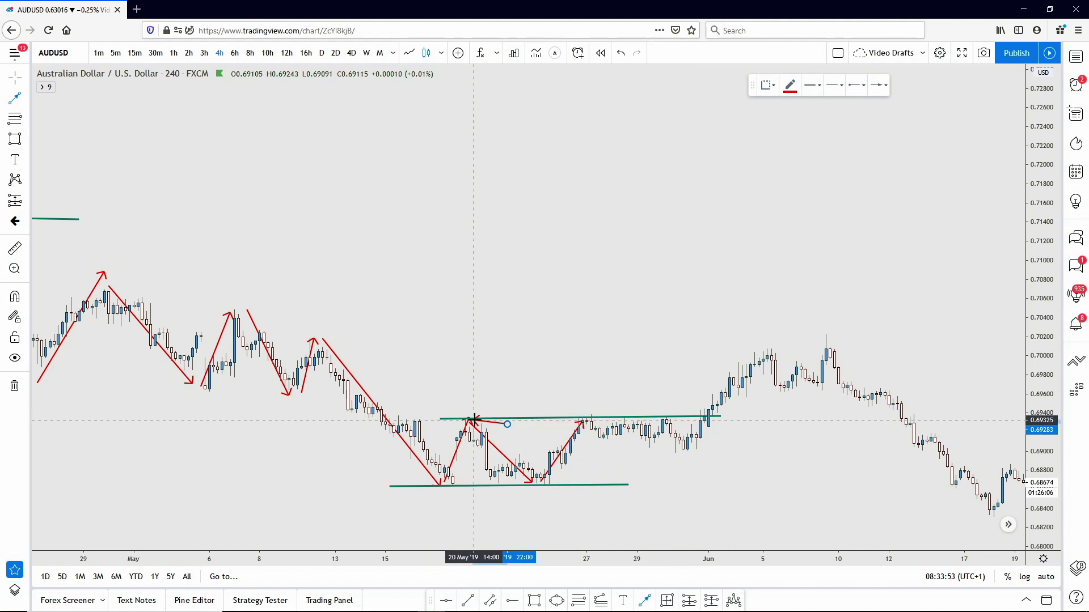
click(687, 419)
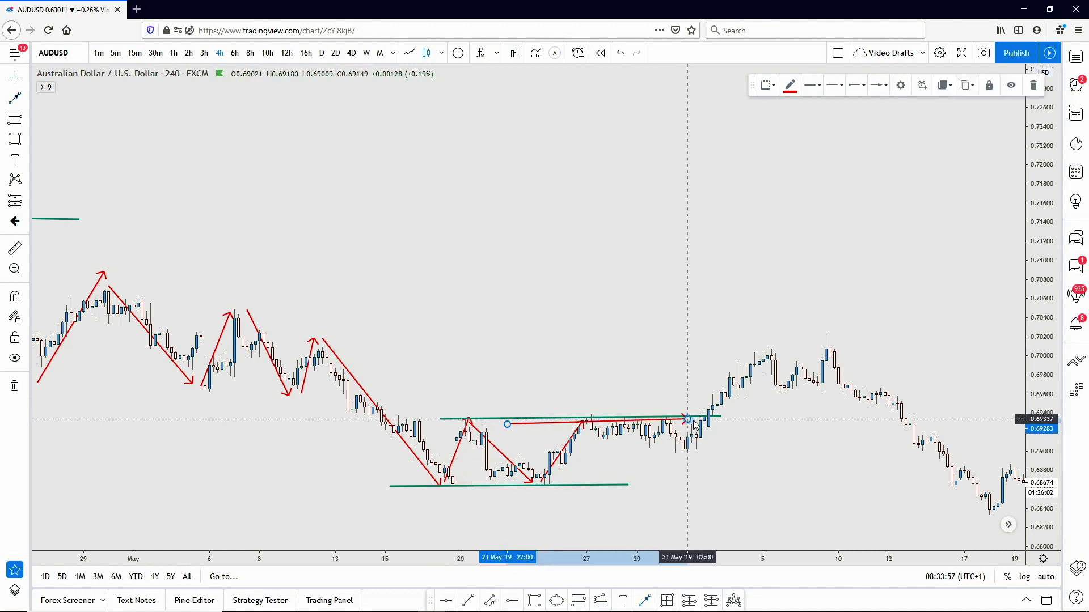
drag(753, 449, 713, 545)
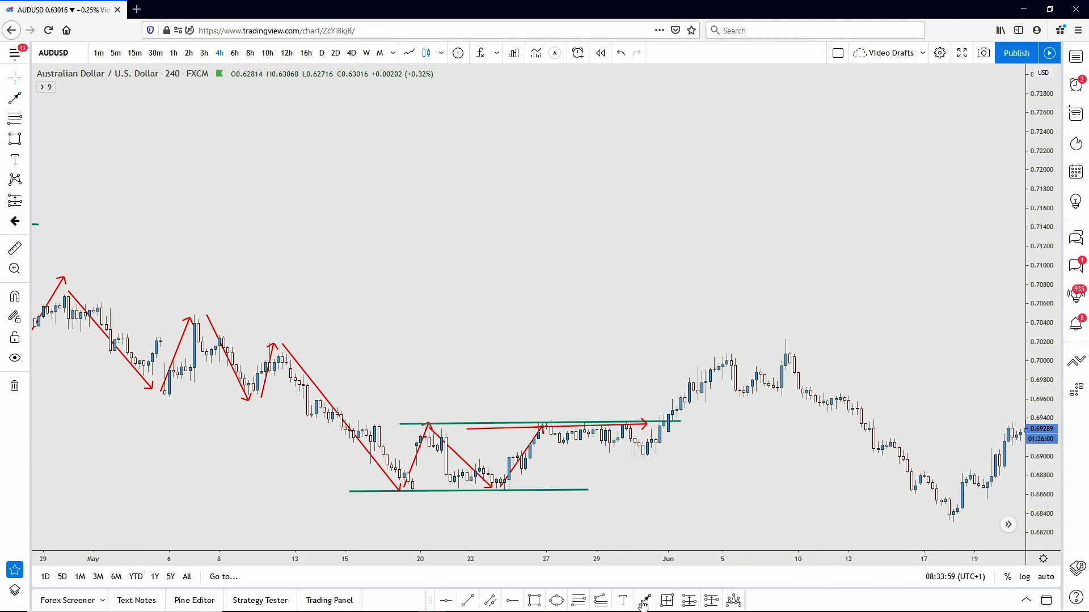
Step: Place a 'BOS' label above the late-May breakout and shorten the horizontal arrow to end beneath it
click(644, 602)
click(636, 408)
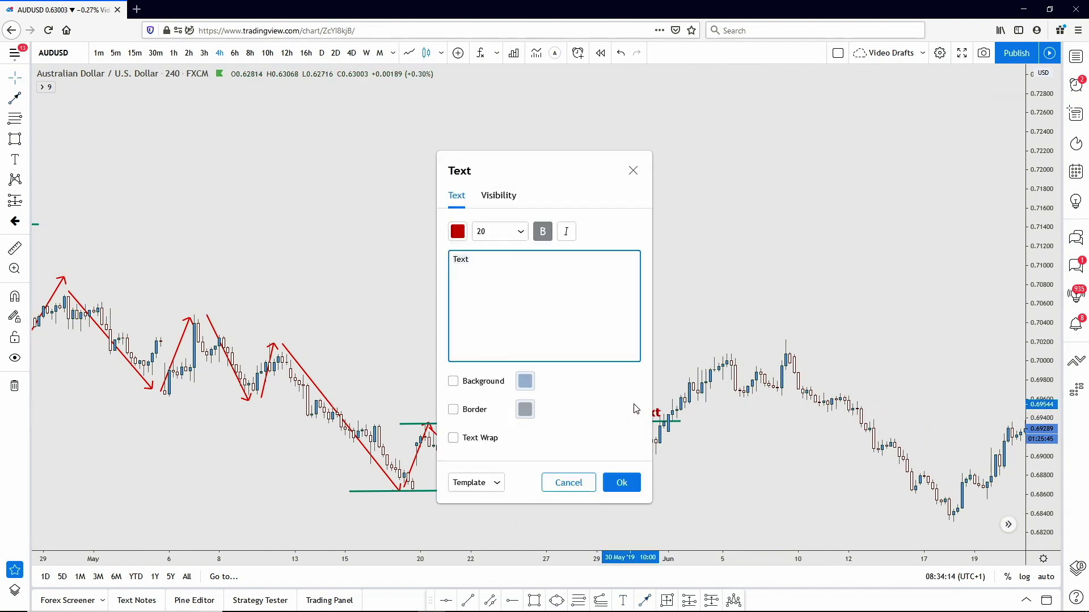
click(621, 483)
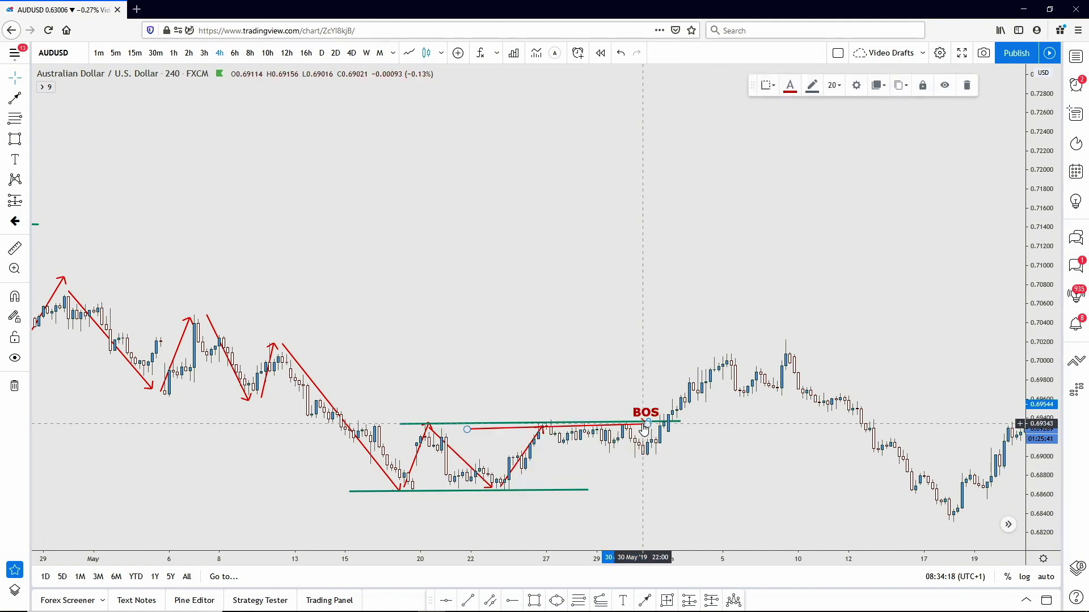
mouse_move(646, 426)
mouse_down()
mouse_move(428, 427)
mouse_move(647, 425)
mouse_up()
drag(760, 464, 672, 453)
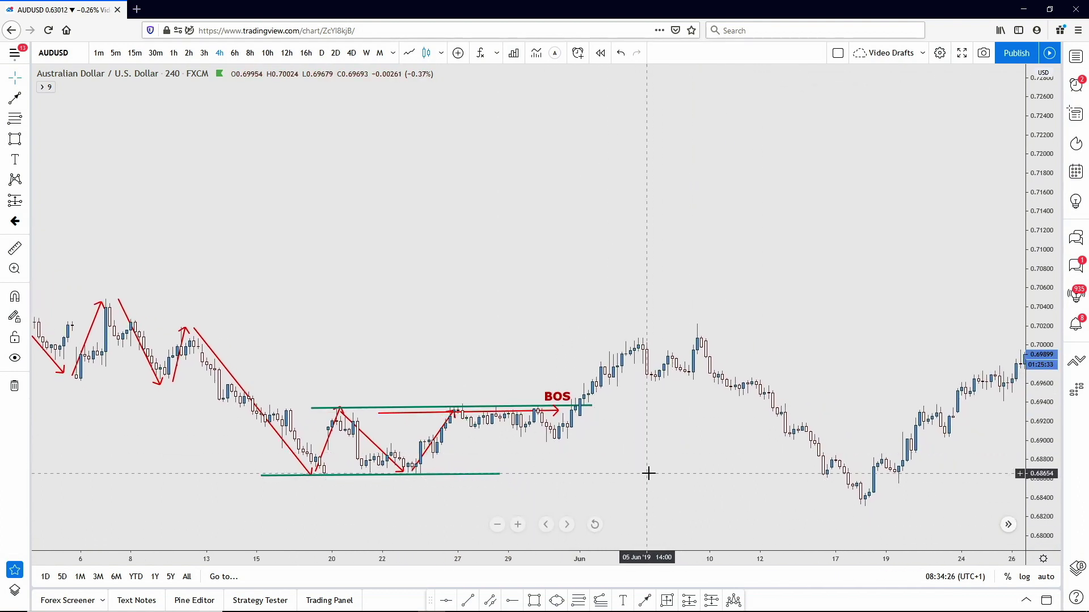
Step: Draw red arrows up from the late-May low, down from the green line to the dip, then up to the early-June high
click(645, 601)
click(412, 471)
click(454, 411)
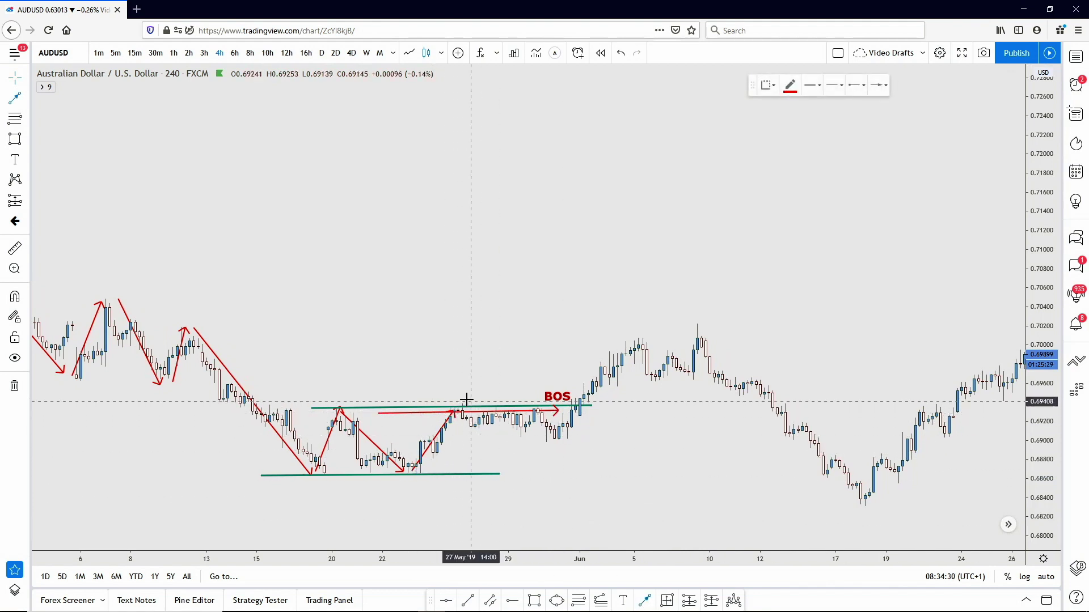
click(463, 397)
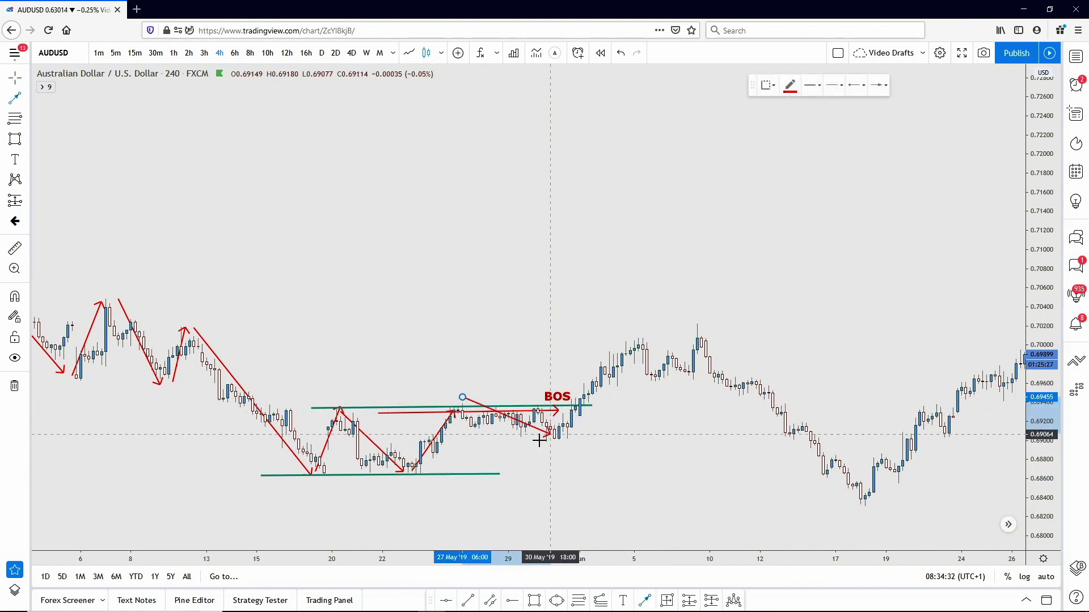
click(541, 442)
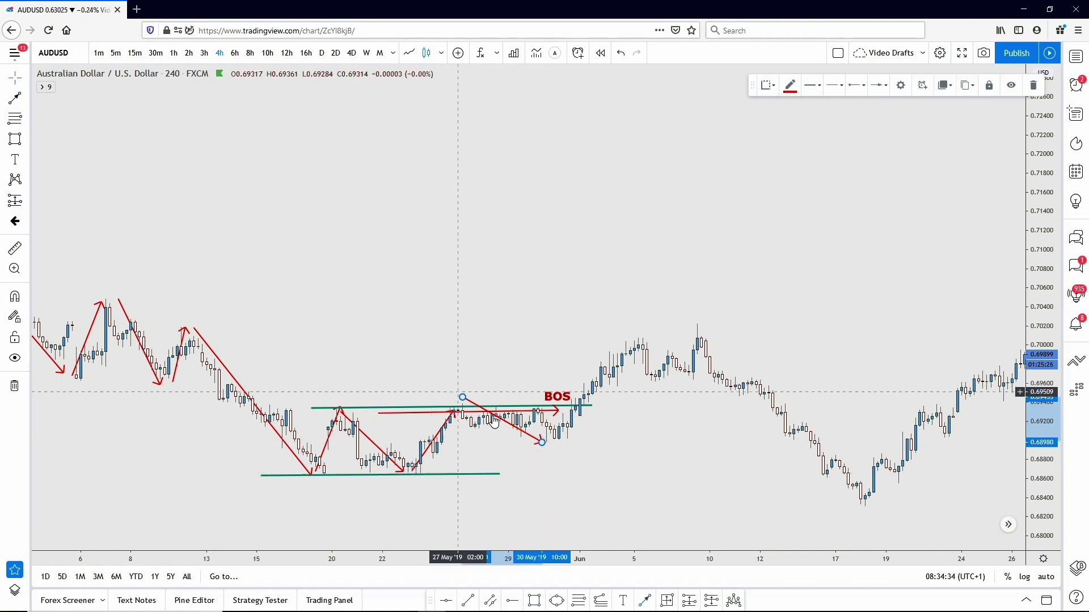
click(644, 602)
click(559, 442)
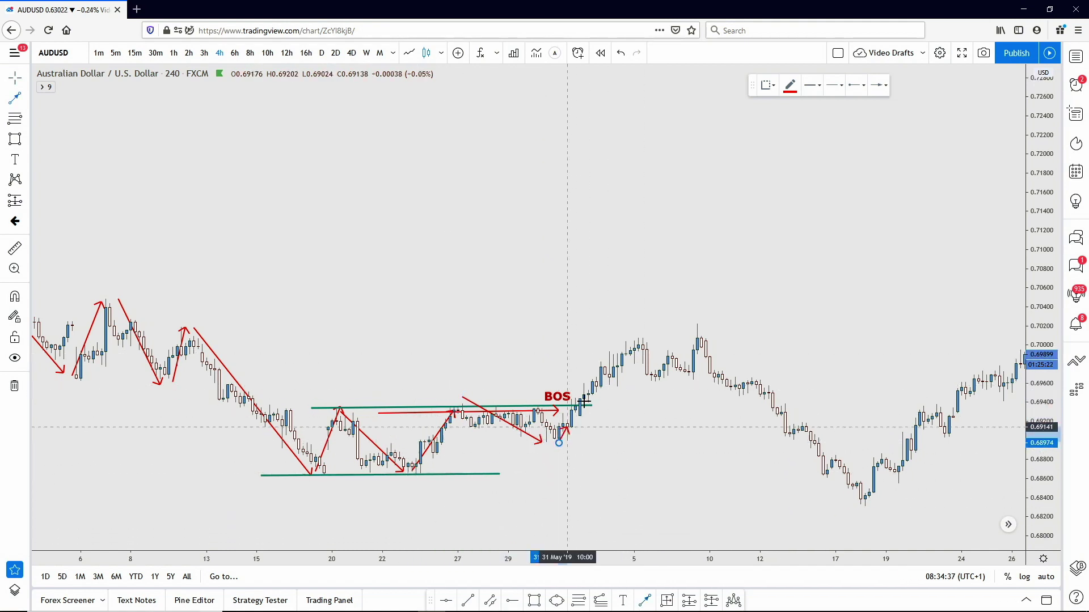
click(629, 334)
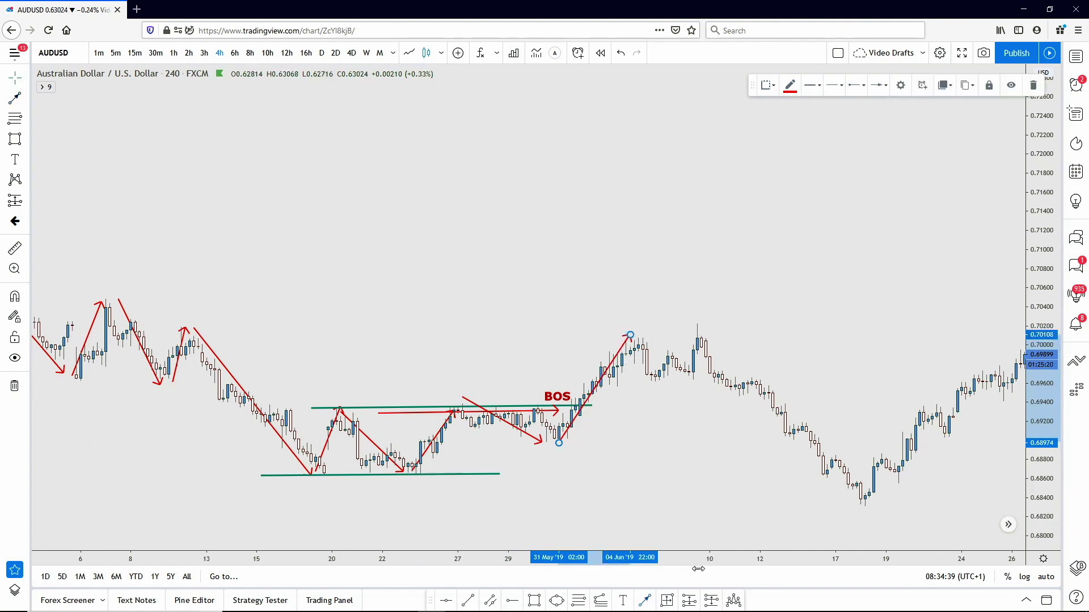
Step: Add red arrows down to the following dip and back up to the 7 June peak
click(647, 601)
click(630, 343)
click(643, 375)
drag(678, 408, 566, 449)
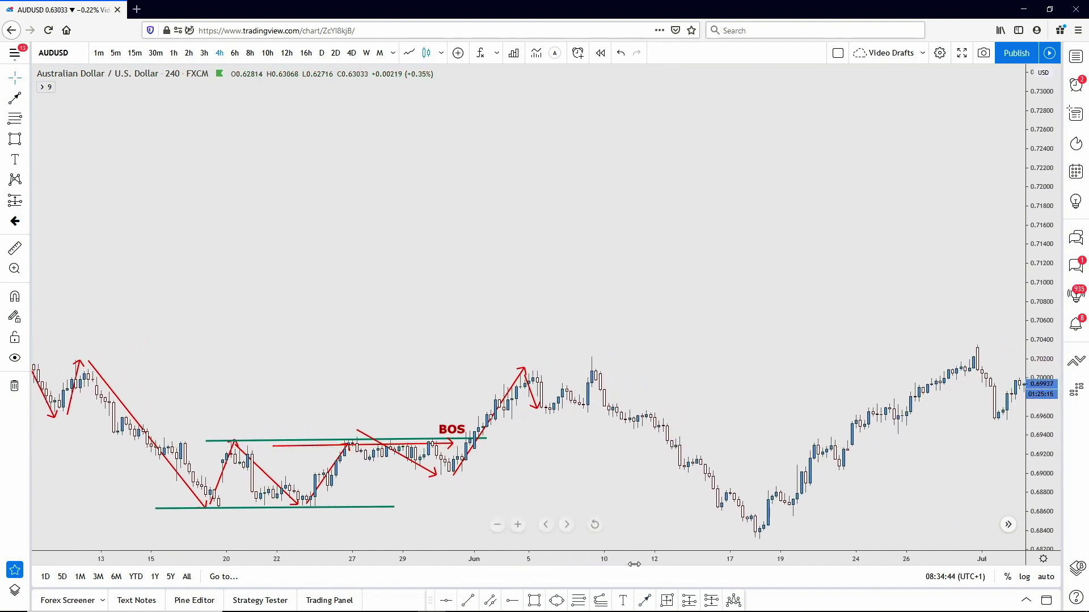
click(641, 604)
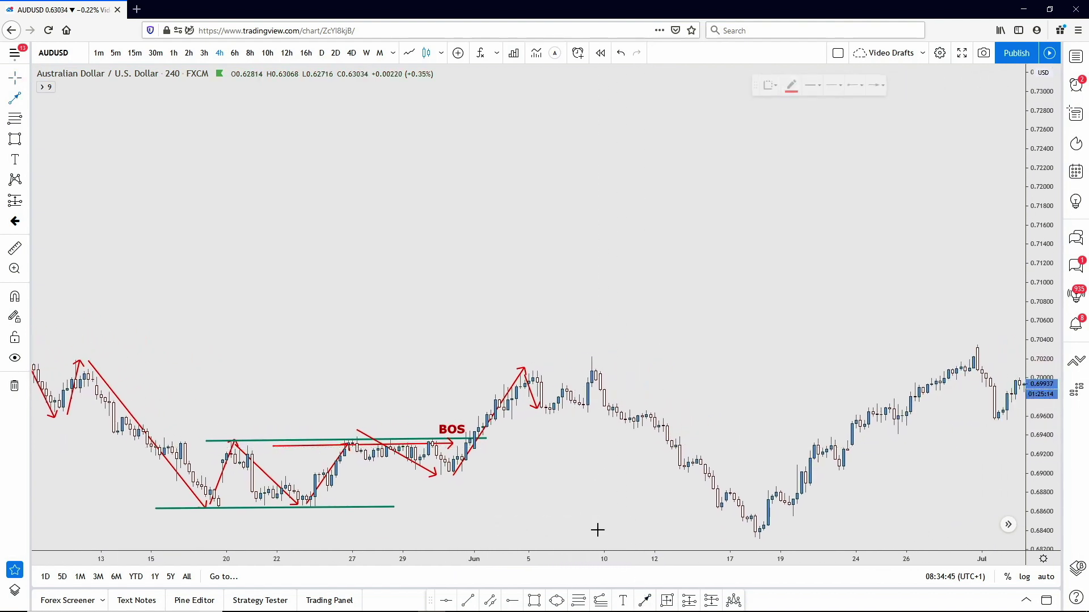
click(541, 409)
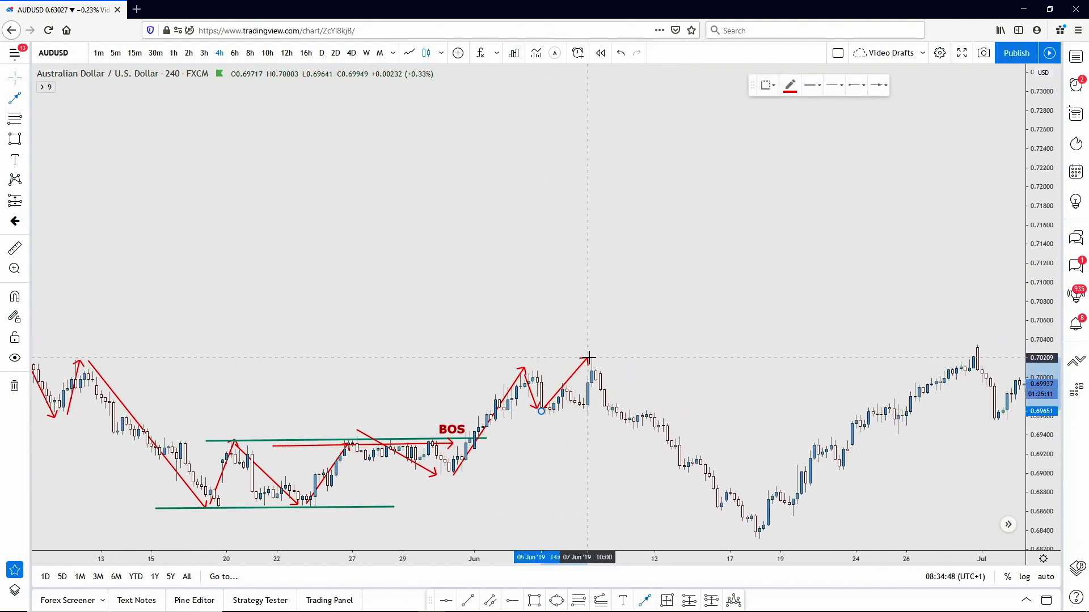
click(589, 358)
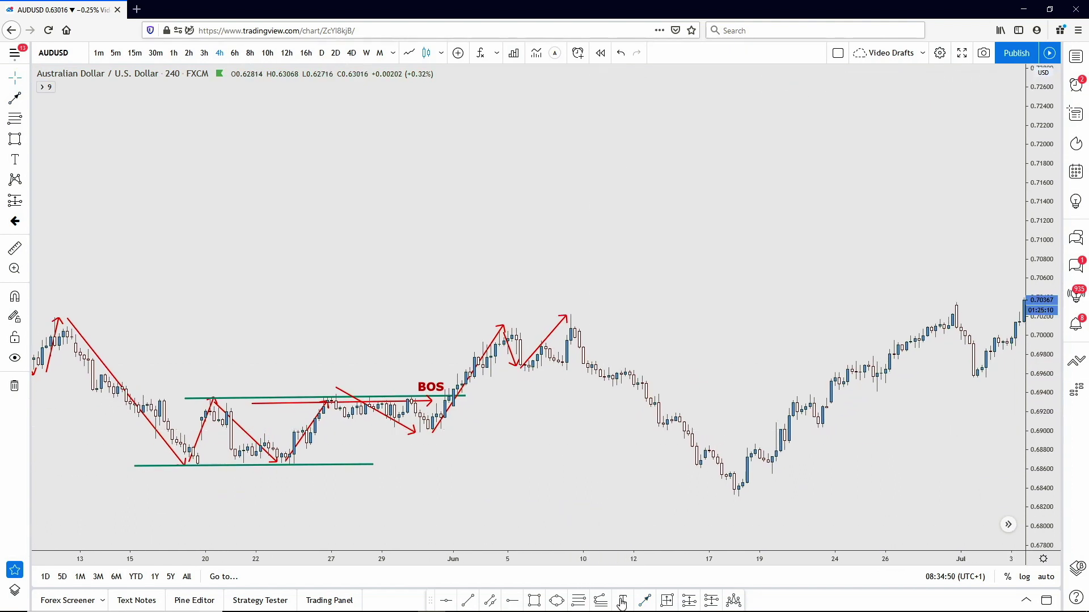
click(652, 605)
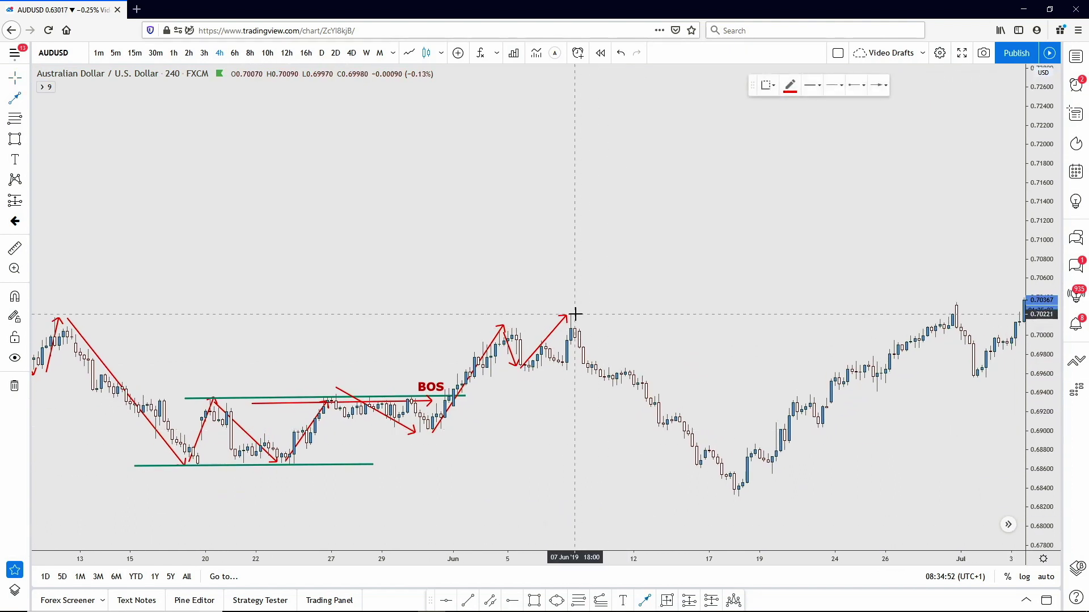
Step: Finish the long arrow and draw a green line at the early-June pullback low
click(720, 499)
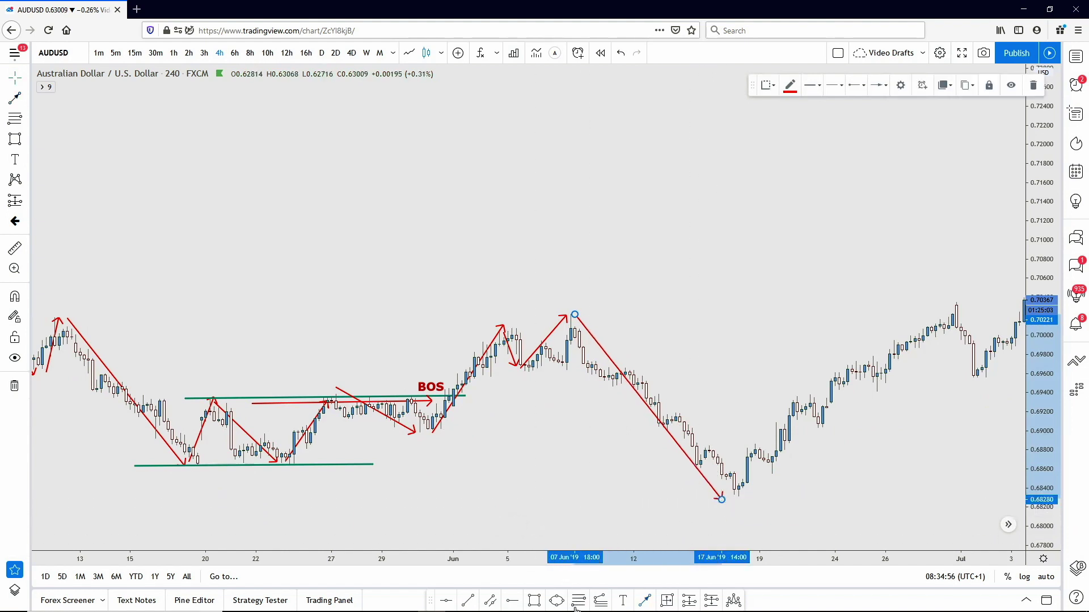
click(468, 602)
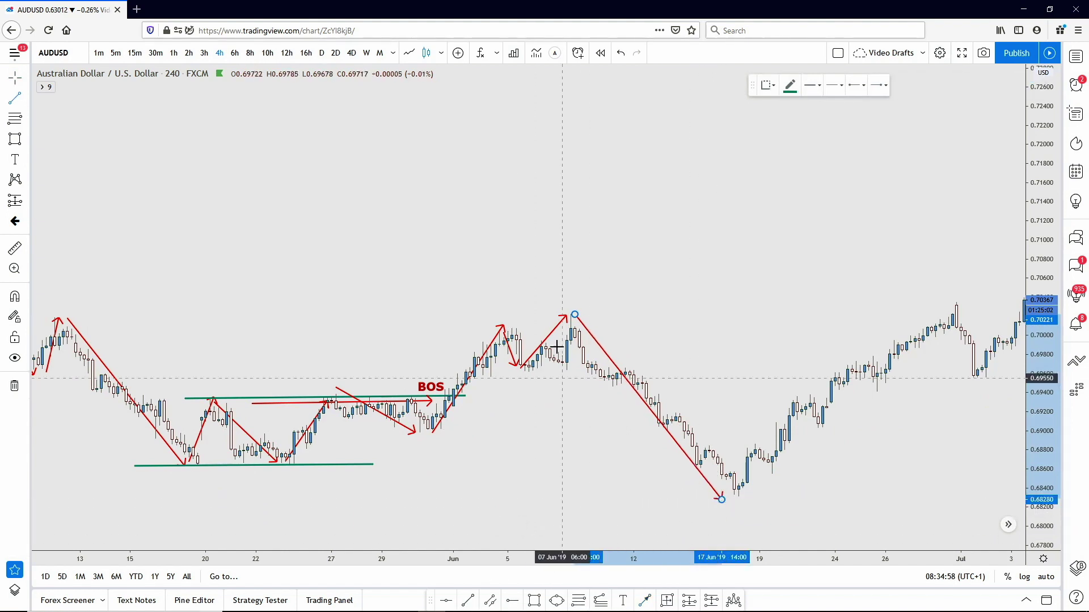
click(508, 369)
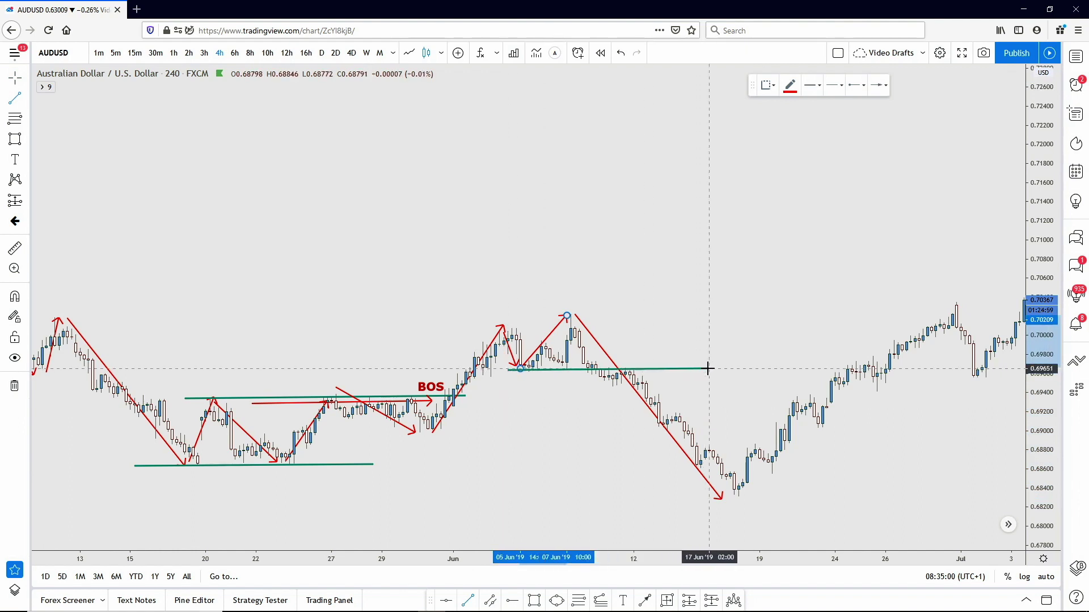
click(708, 368)
click(603, 433)
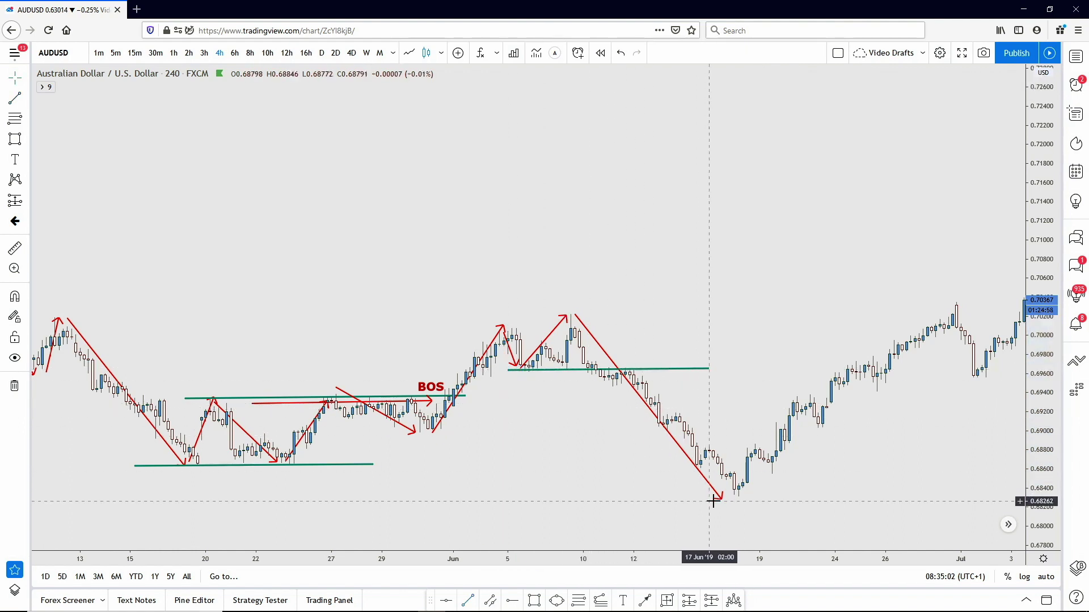
Step: Reshape the long red arrow so it rises upward from the green line
drag(721, 503, 625, 370)
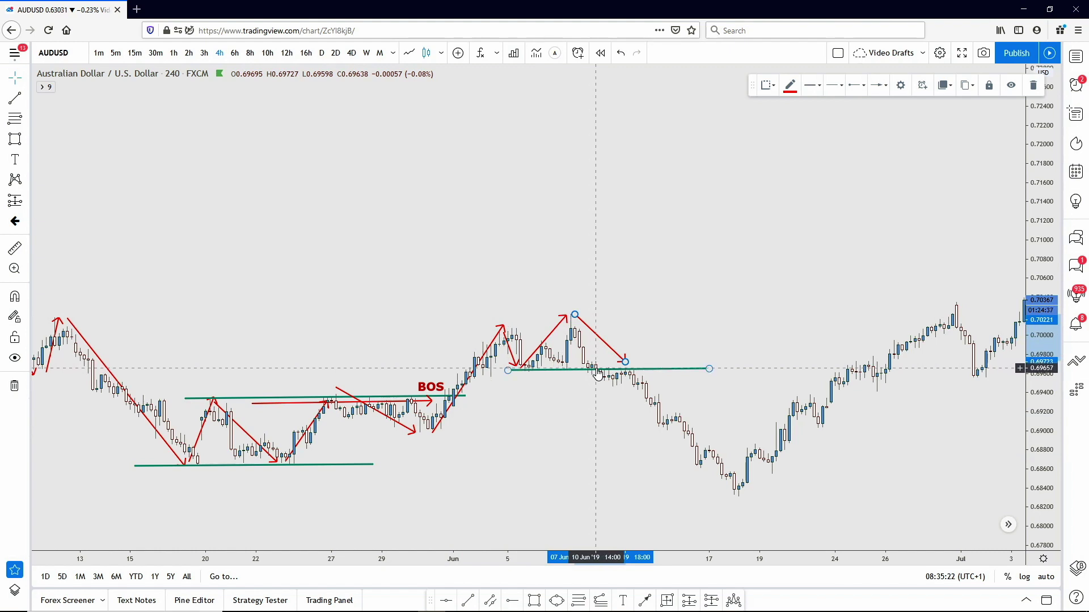
drag(626, 365, 582, 363)
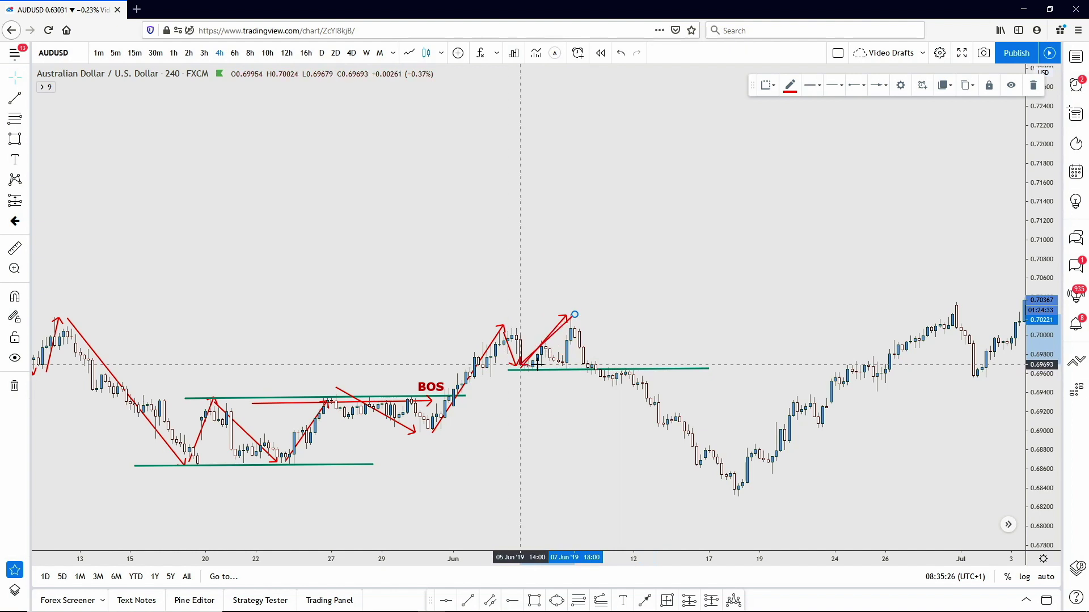
drag(590, 365, 714, 183)
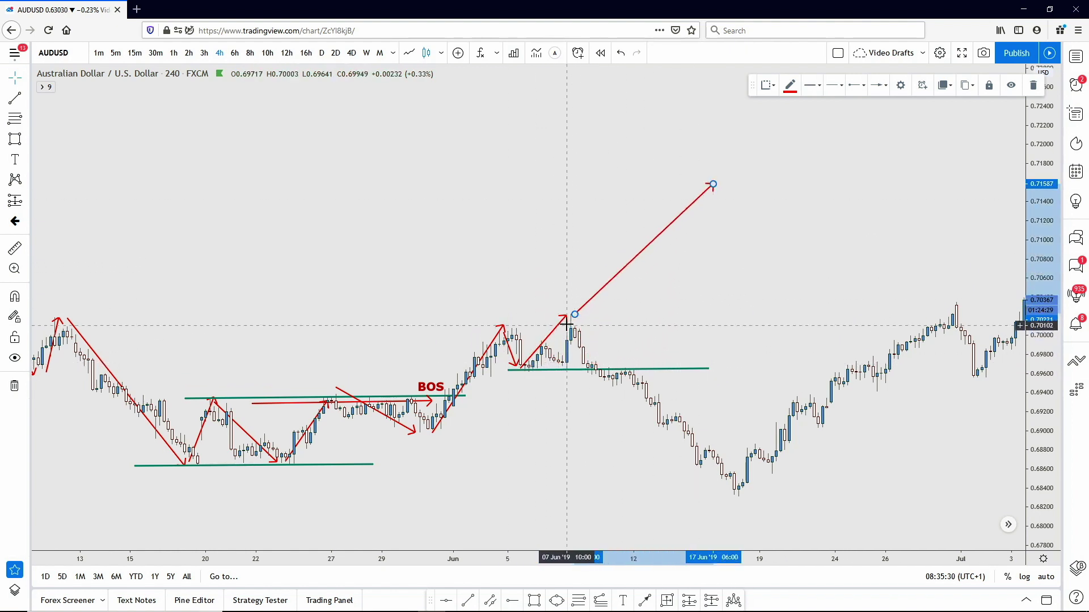
drag(574, 314, 595, 363)
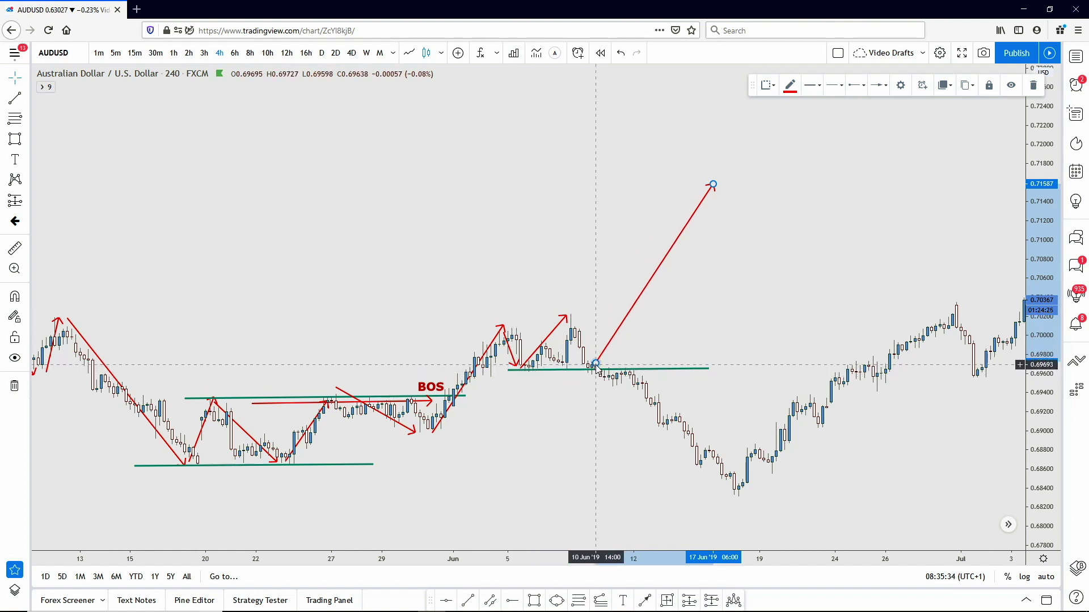
drag(596, 366, 595, 363)
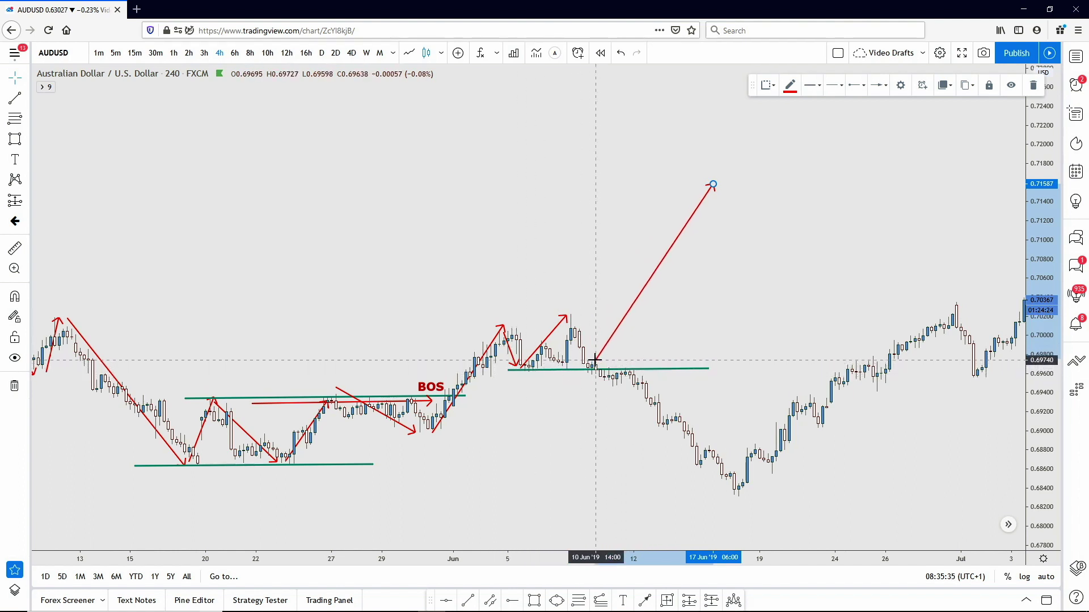
Step: Draw a red arrow falling from the 7 June peak to just below the green line
click(645, 603)
click(567, 322)
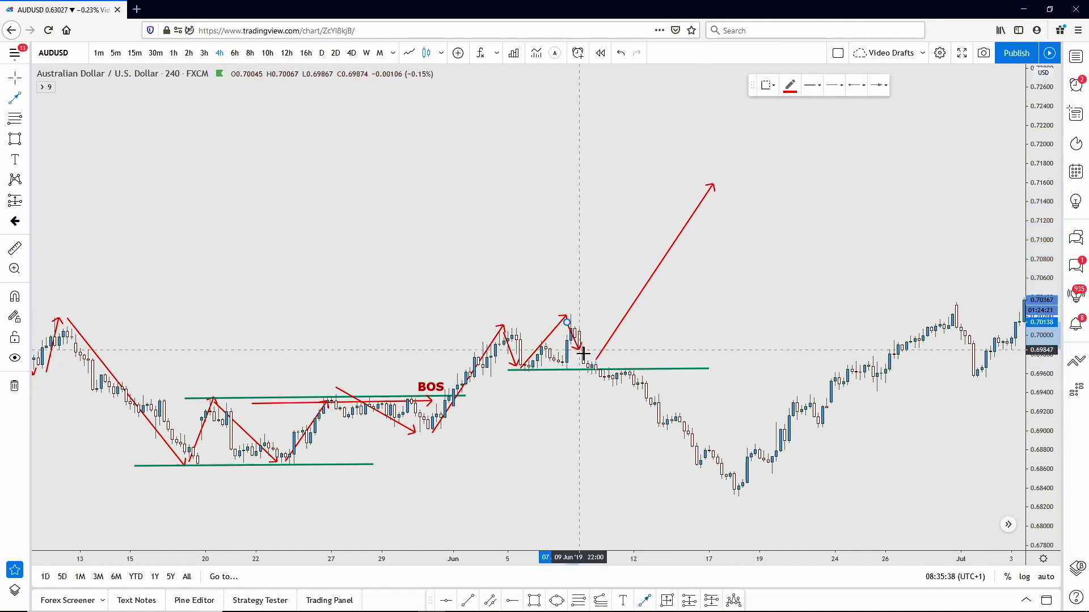
click(583, 359)
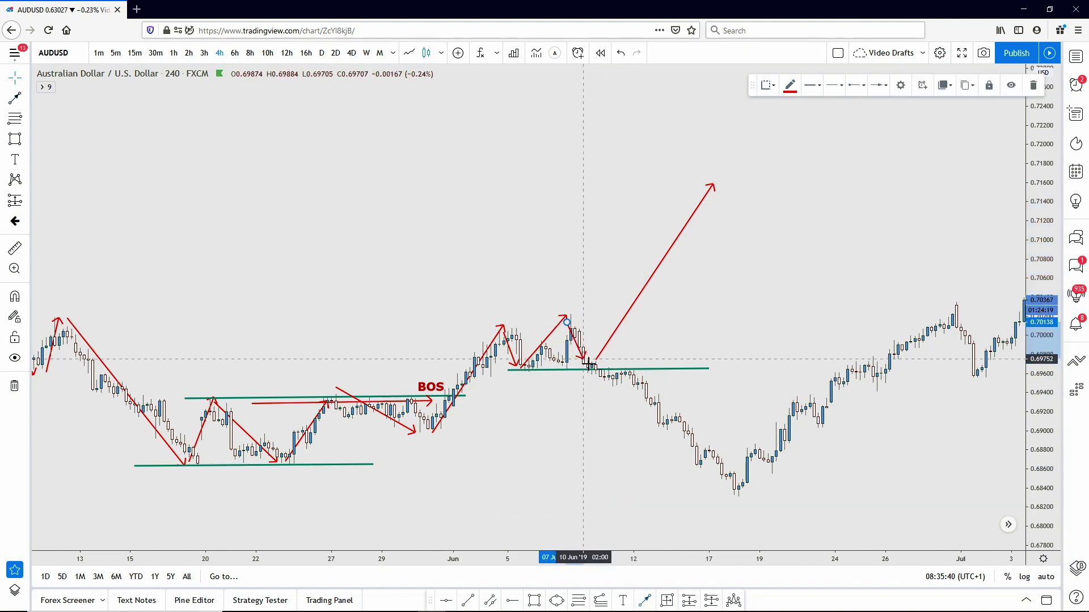
drag(588, 363, 604, 385)
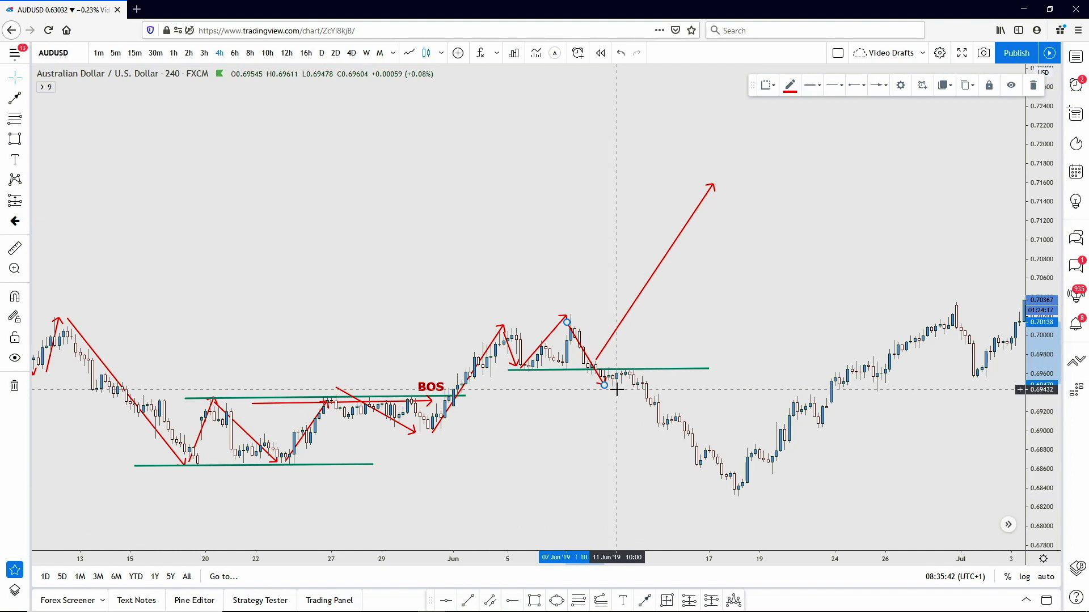
click(644, 600)
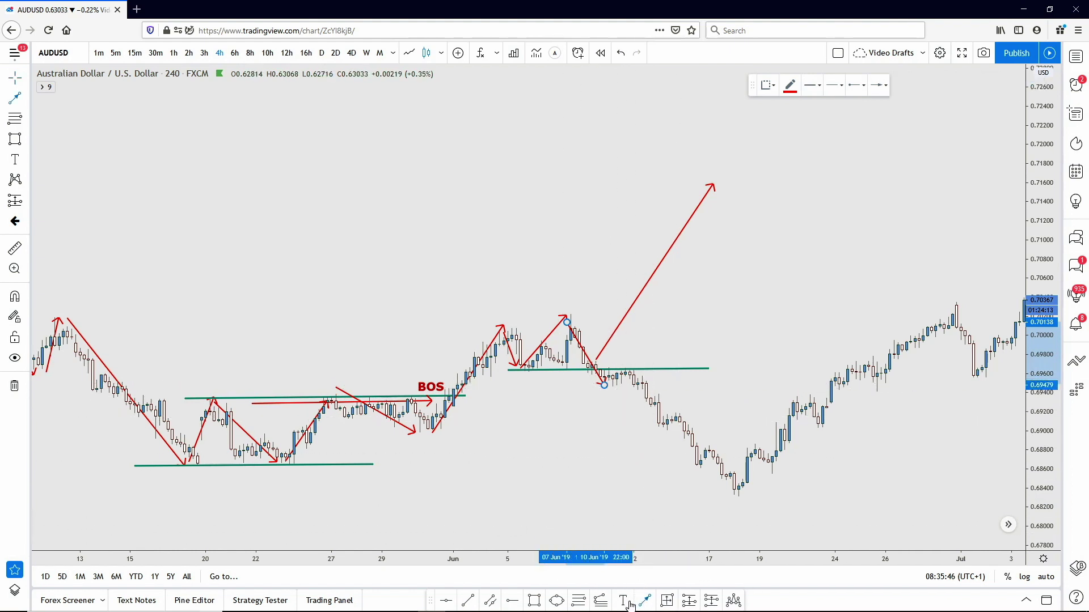
Step: Place a second BOS text label on the upper green line near the new break
click(622, 602)
click(623, 366)
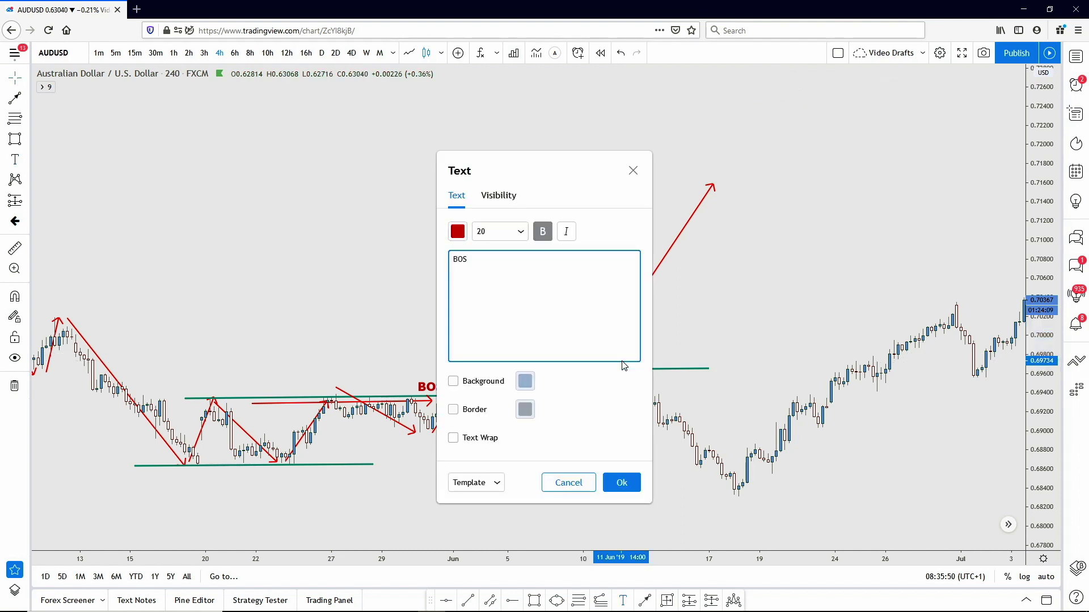
click(621, 483)
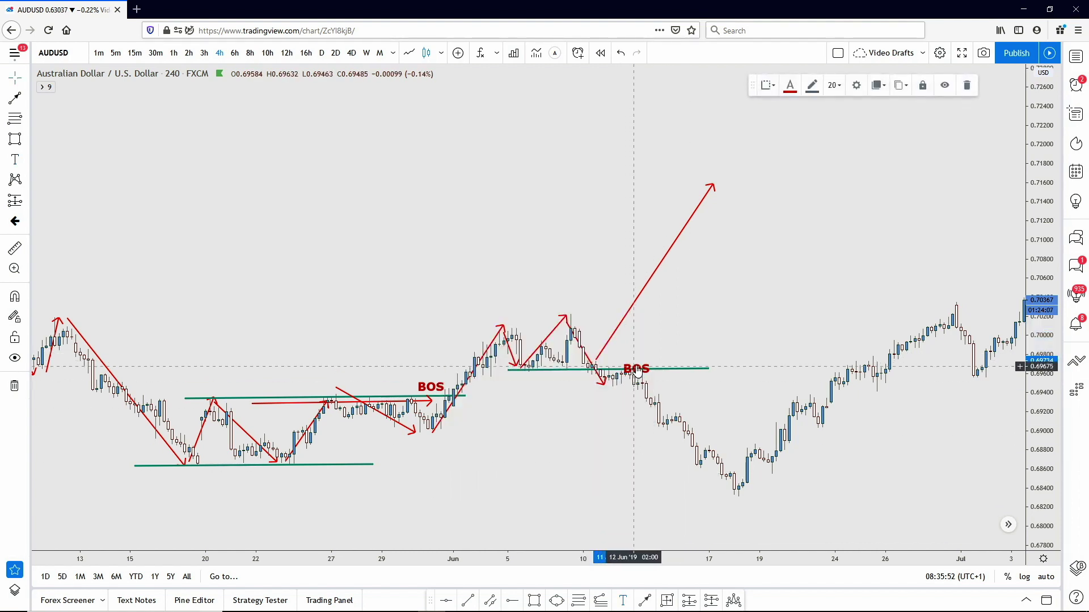
drag(630, 440, 594, 438)
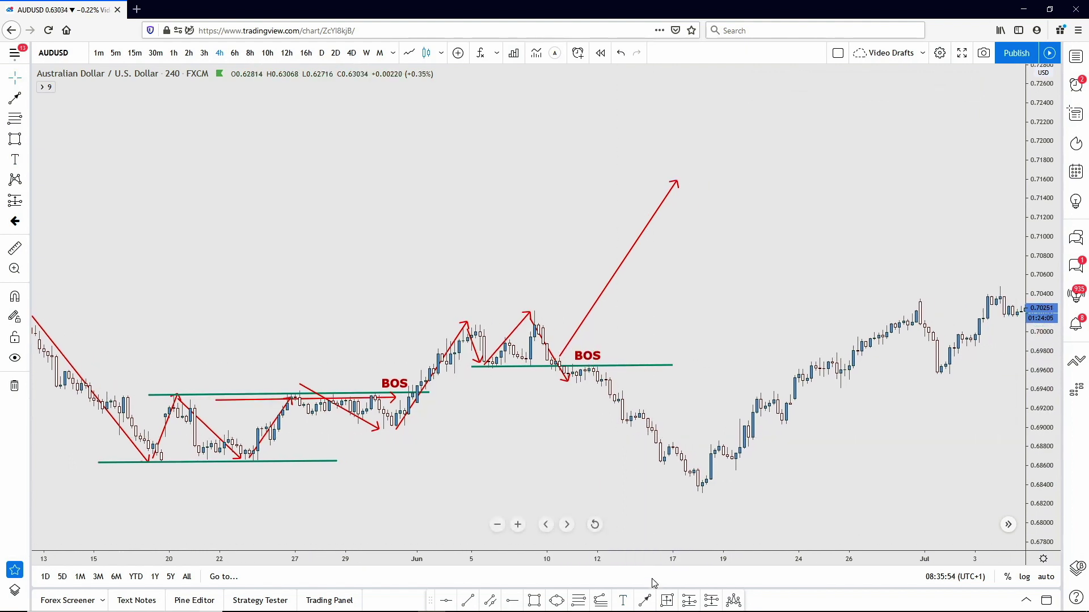
Step: Draw red arrows from the break down to a swing low, up to a bounce, down to a lower low
click(645, 604)
click(585, 378)
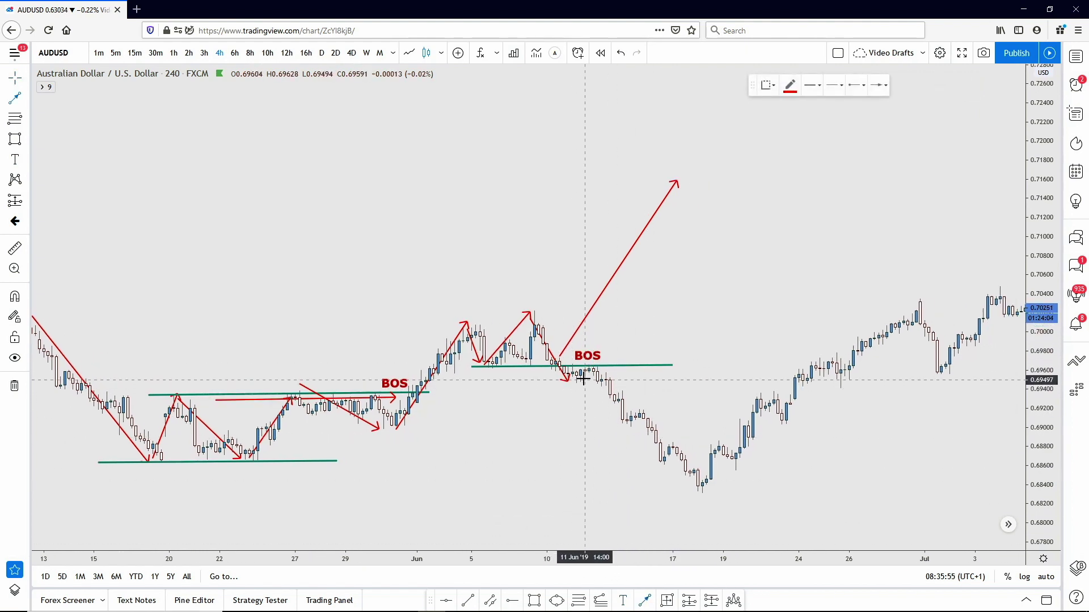
click(616, 430)
click(647, 601)
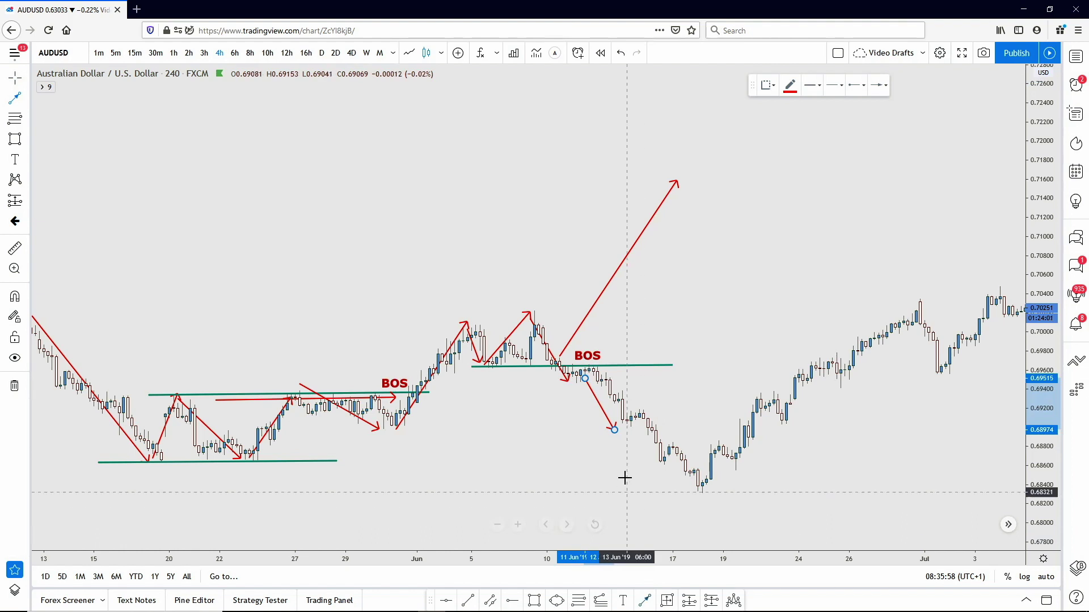
click(622, 425)
click(641, 404)
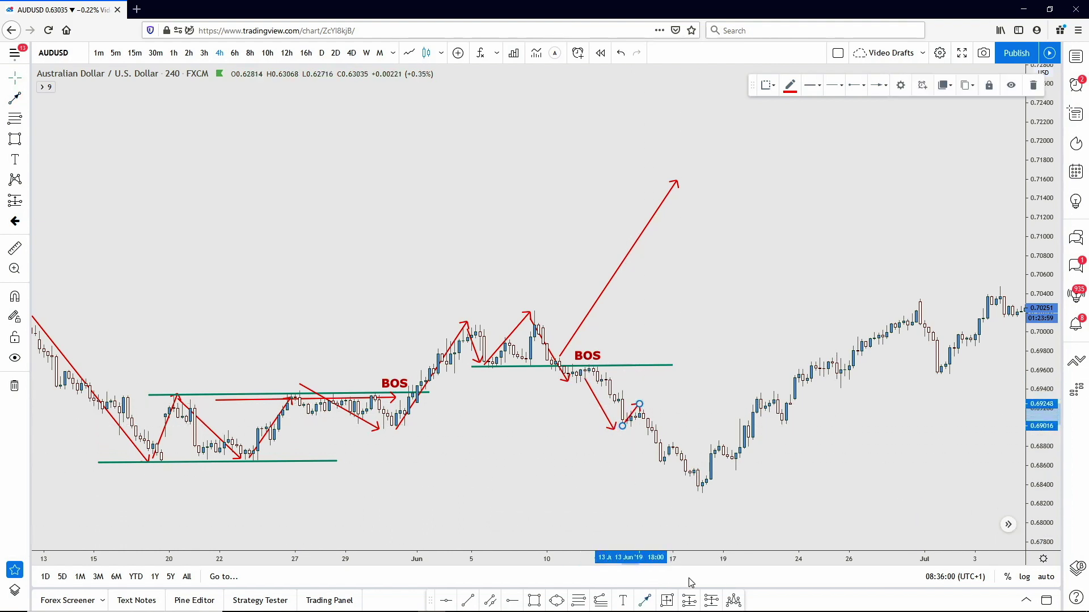
click(646, 601)
click(636, 418)
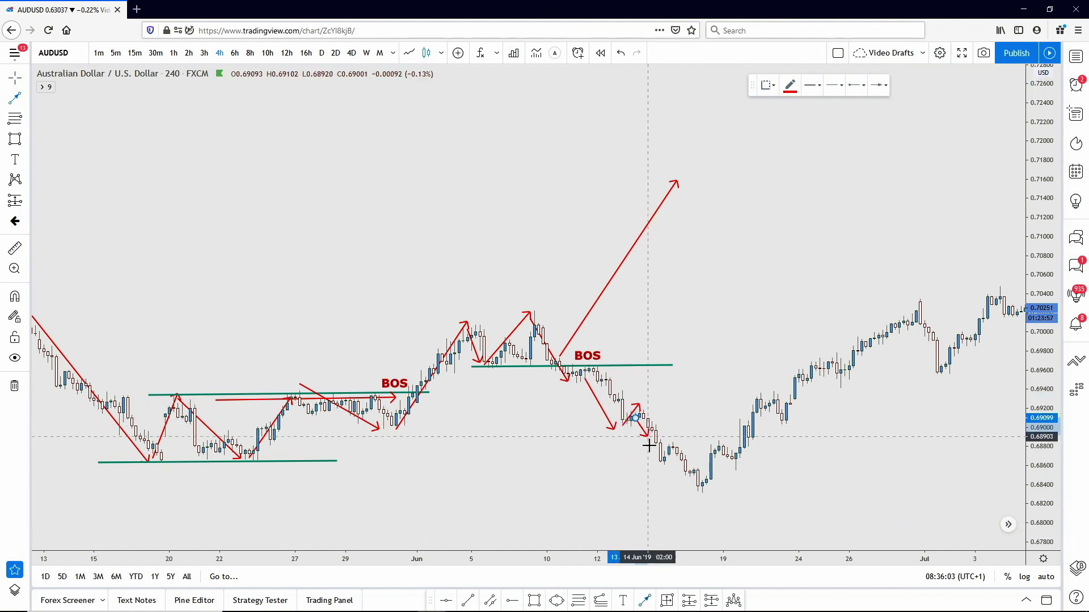
click(656, 467)
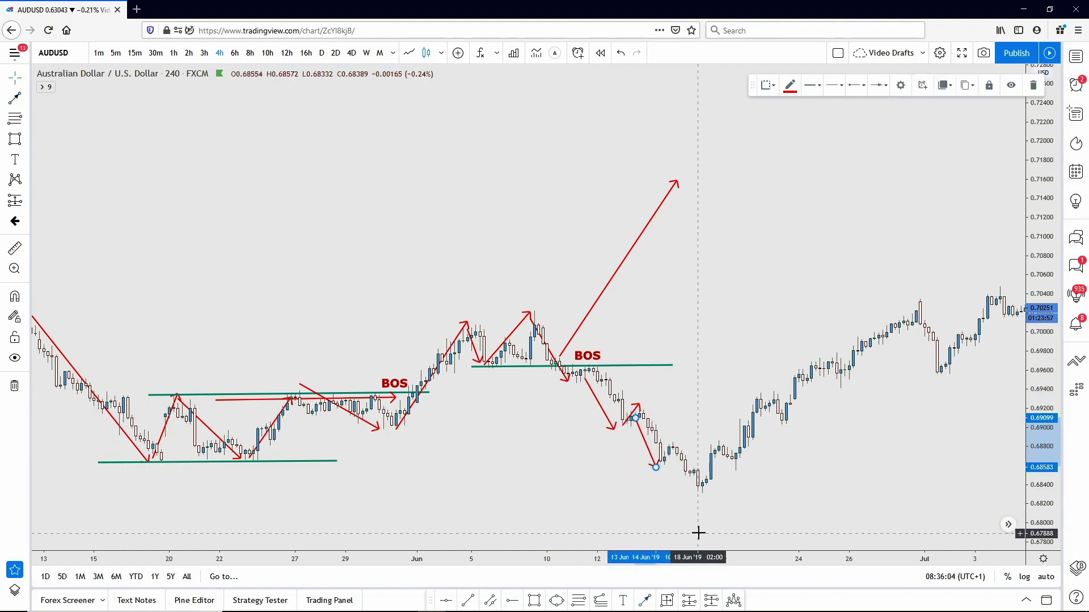
Step: Continue the zigzag: an arrow up to the pullback high, then down to the mid-June low
click(645, 600)
click(665, 470)
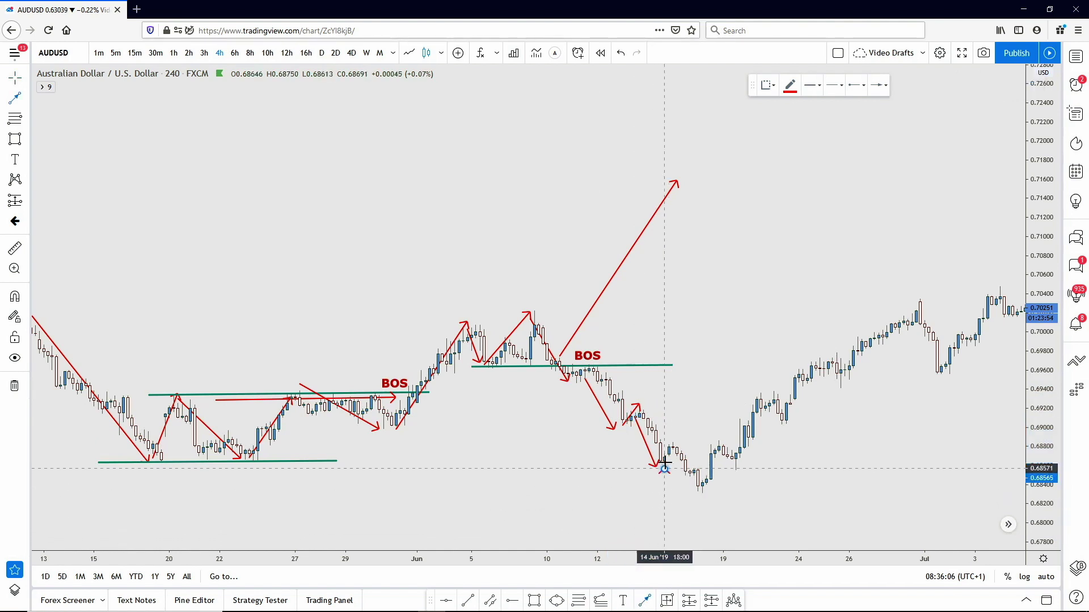
click(673, 438)
click(646, 601)
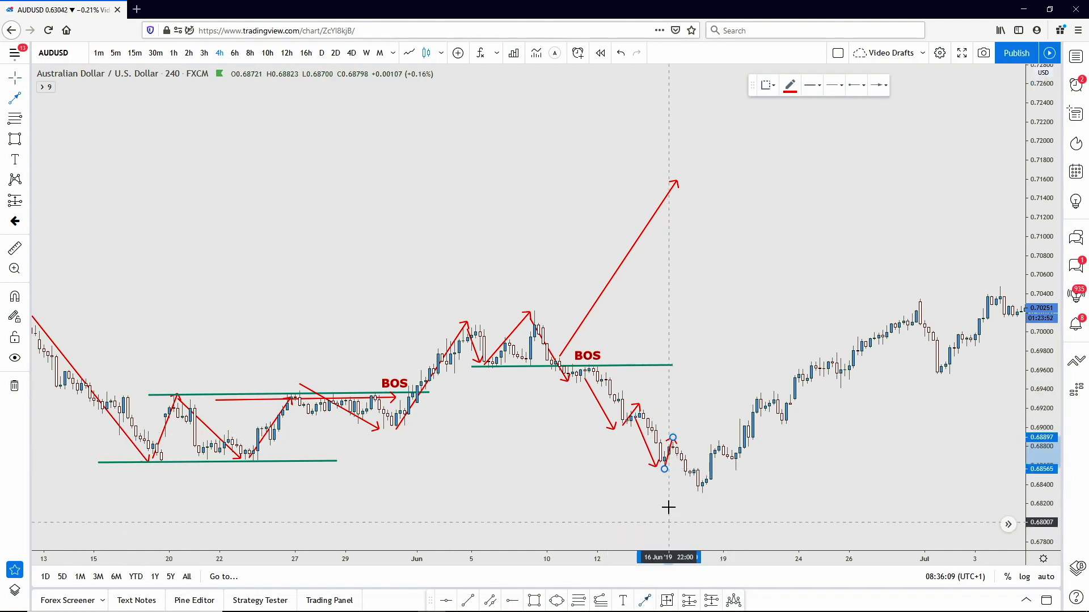
click(672, 454)
click(693, 494)
drag(771, 491, 696, 483)
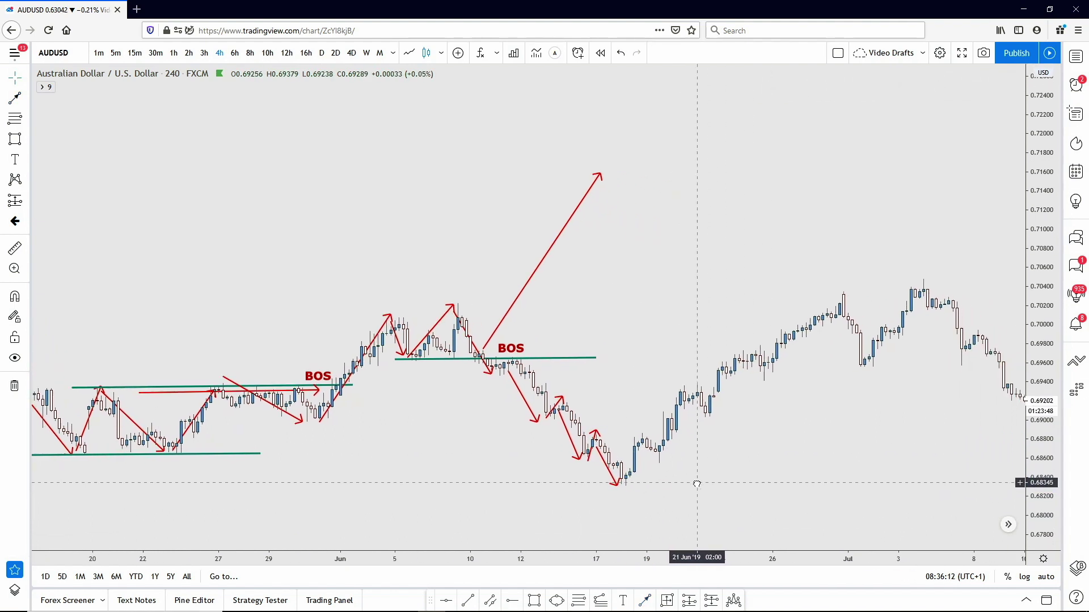
Step: Draw a red arrow rising from the mid-June low to the bounce high
click(645, 602)
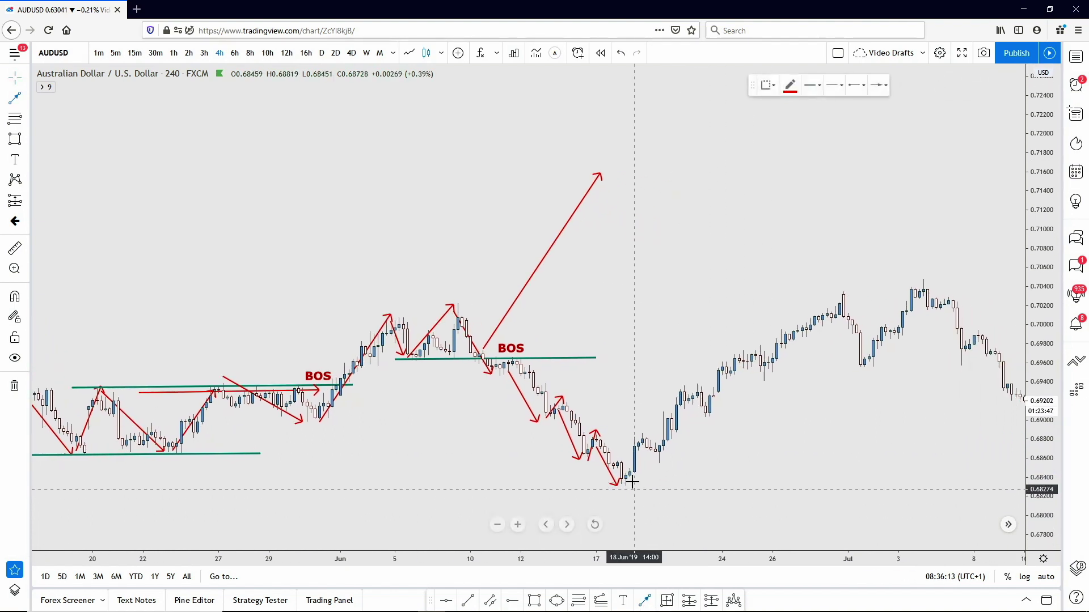
click(638, 435)
click(685, 479)
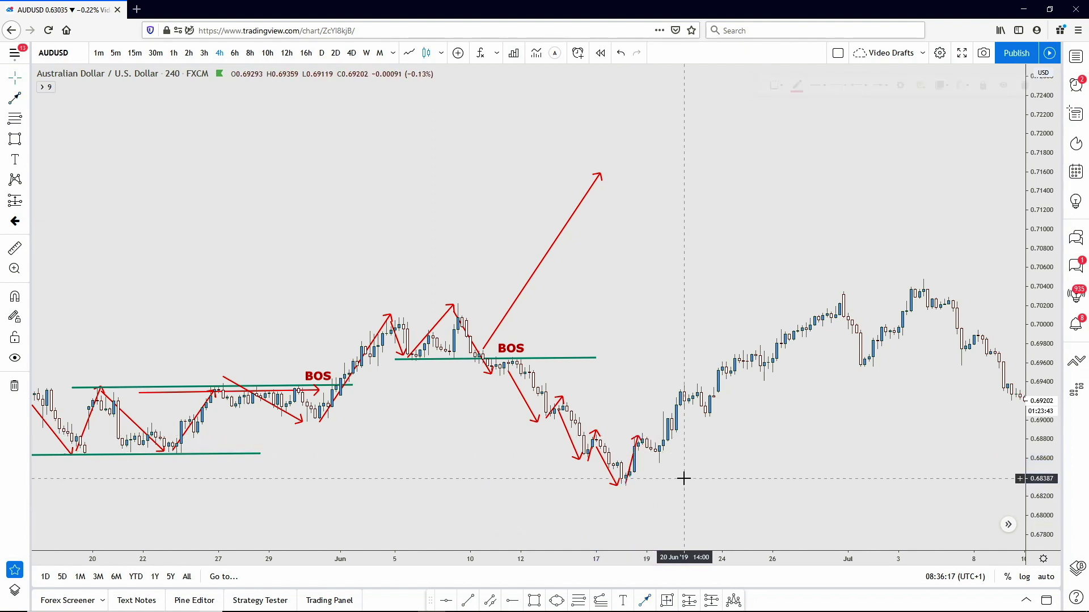
scroll(686, 479, up, 2)
Step: Draw a green structure line right from the bounce high near 0.6885 and realign the arrow tip
click(468, 601)
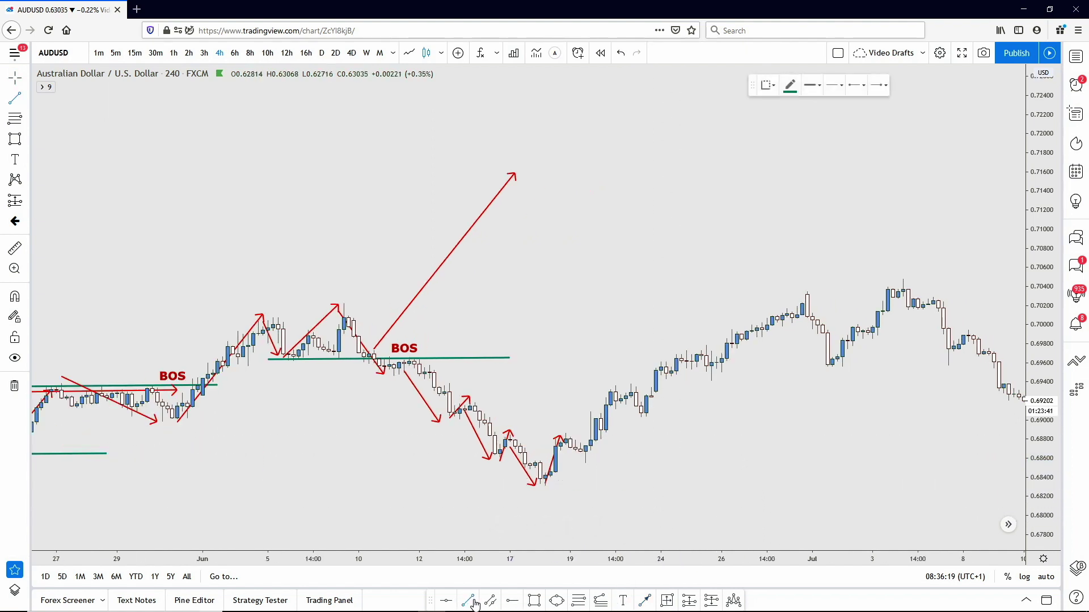
click(500, 436)
click(716, 434)
drag(660, 477, 707, 453)
mouse_move(607, 416)
mouse_down()
mouse_move(597, 415)
mouse_move(583, 478)
mouse_move(612, 417)
mouse_up()
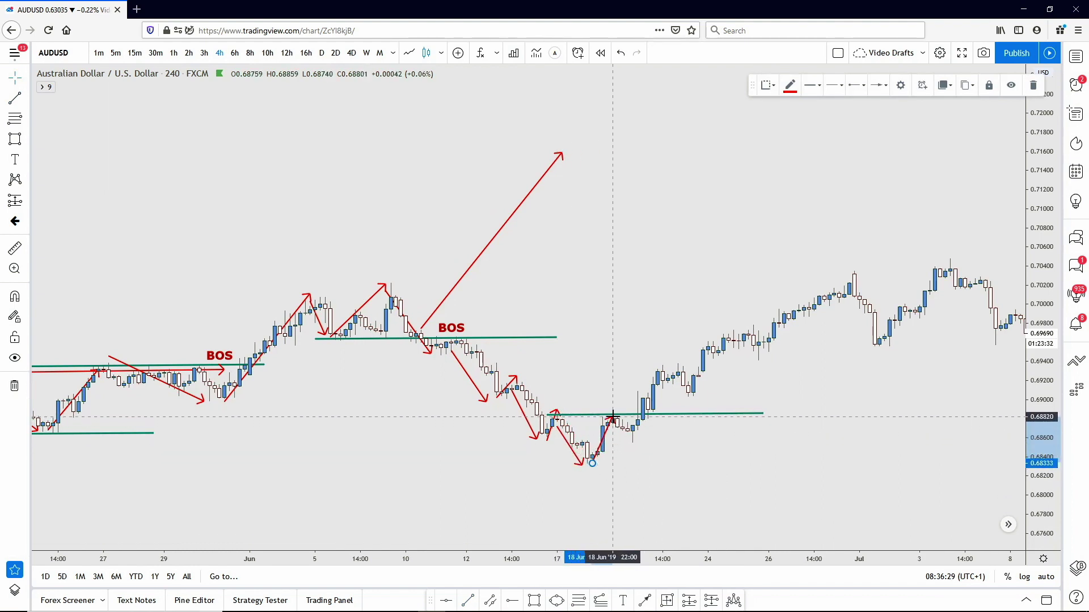
click(647, 602)
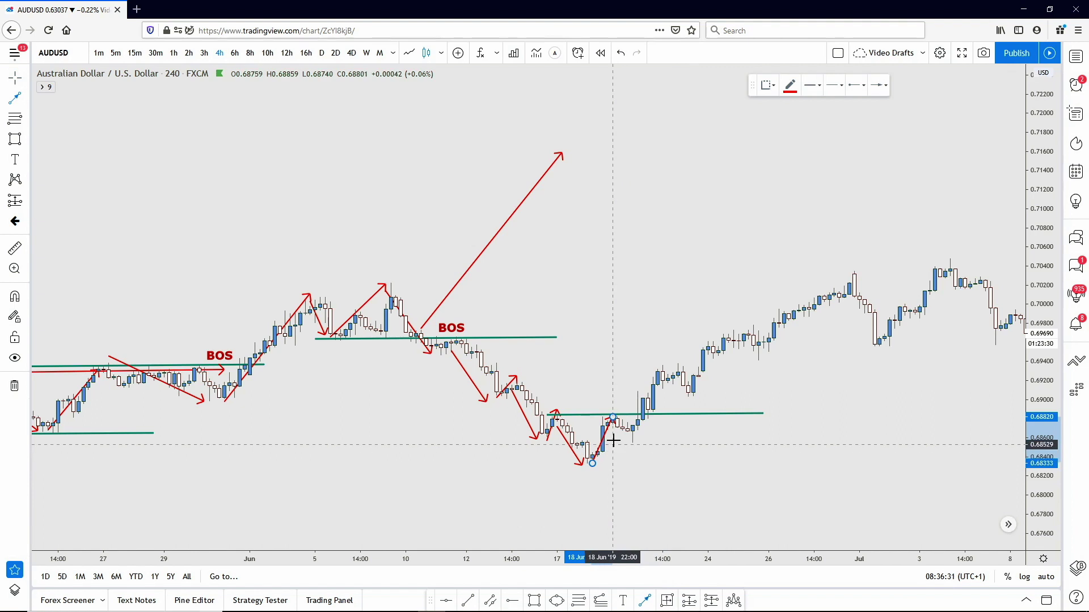
click(616, 419)
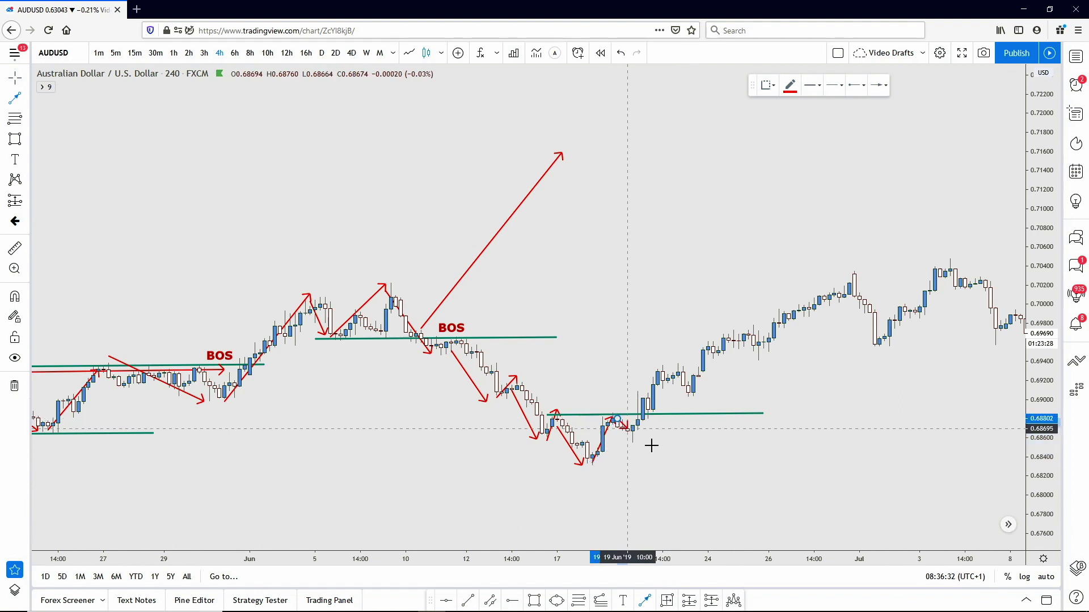
Step: Position a short red arrow on the breakout leg rising through the green line
click(758, 528)
drag(759, 527, 726, 208)
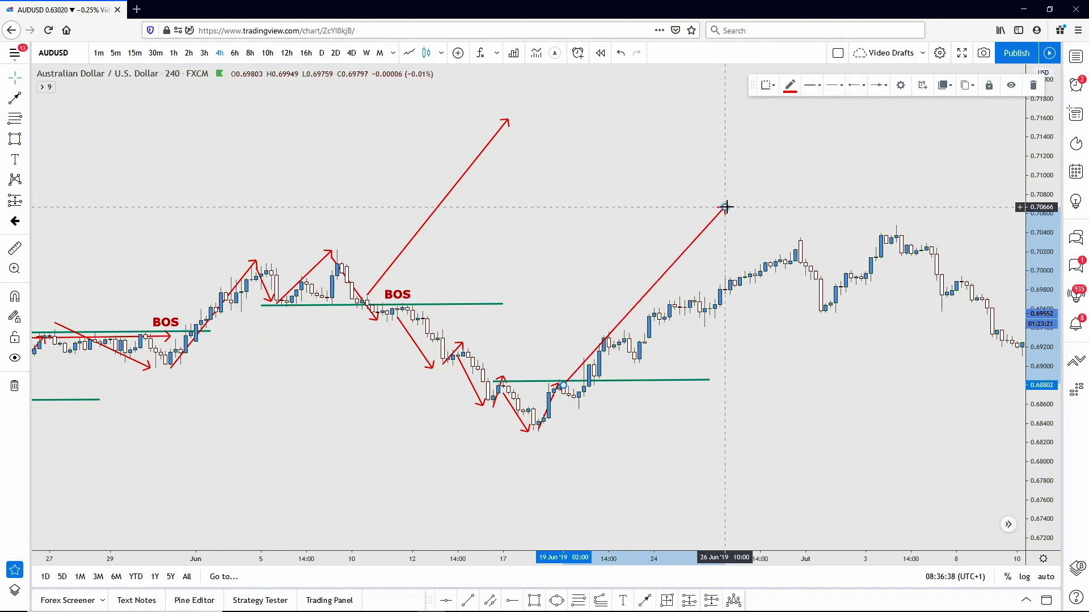
drag(639, 310, 660, 334)
drag(745, 233, 618, 354)
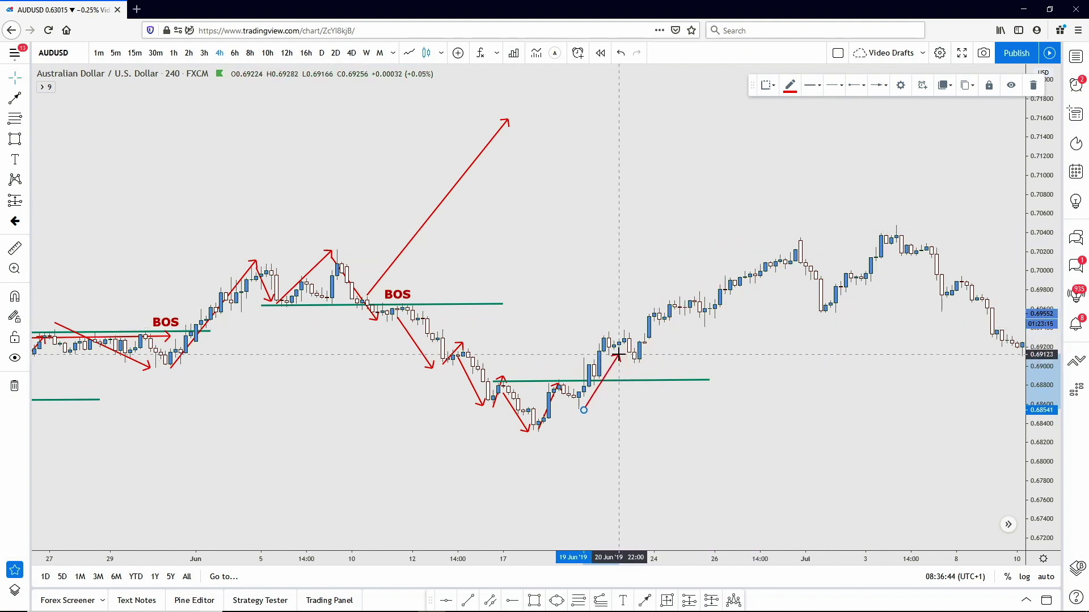
Step: Paste a BOS text label and drag it onto the green line at the break
click(686, 448)
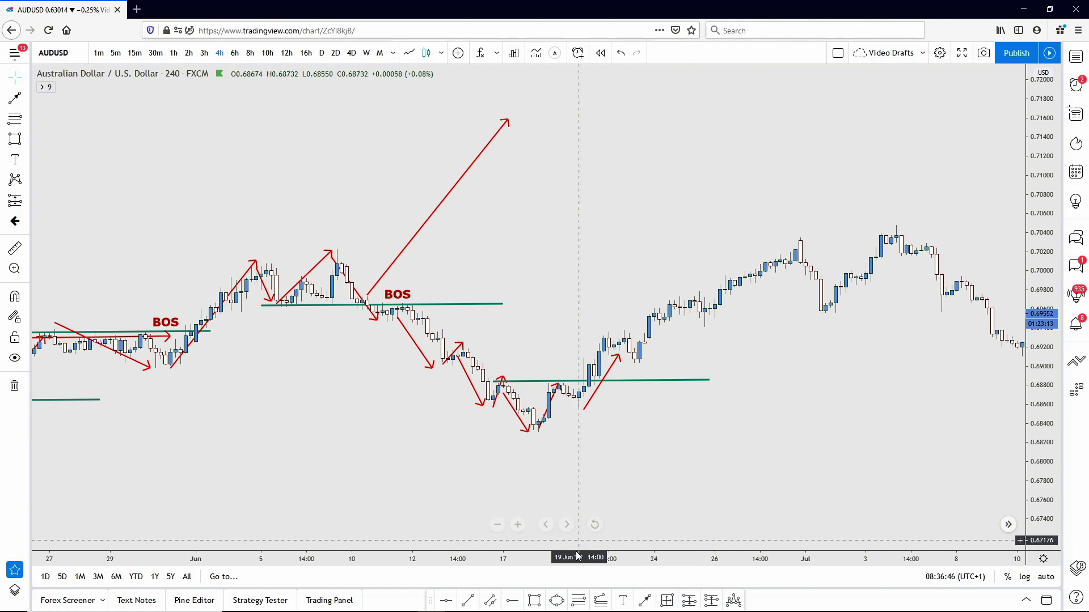
key(ctrl+v)
drag(667, 391, 633, 375)
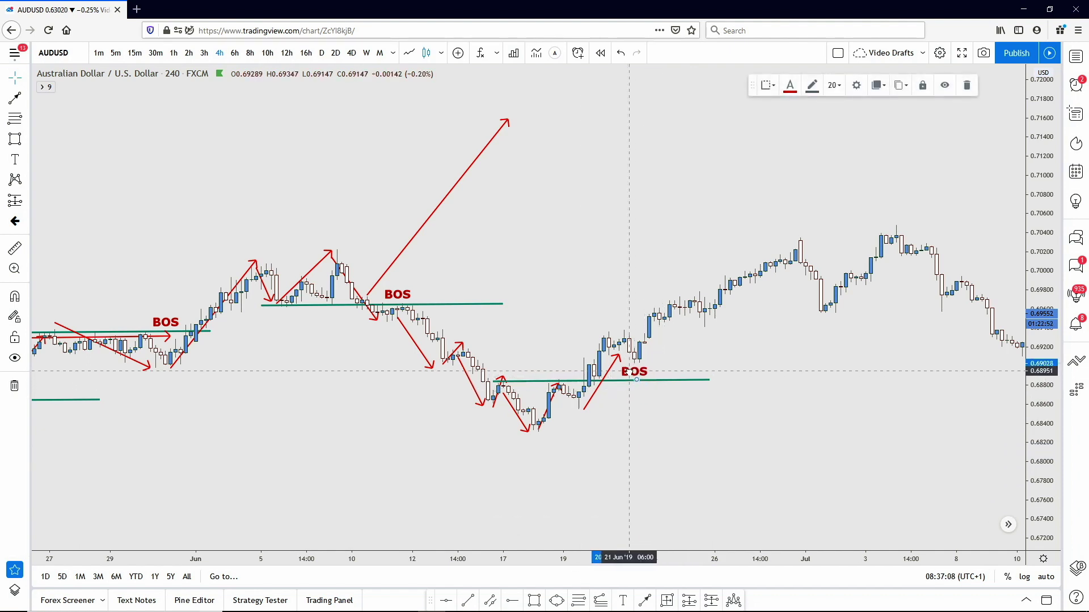
drag(620, 414, 603, 423)
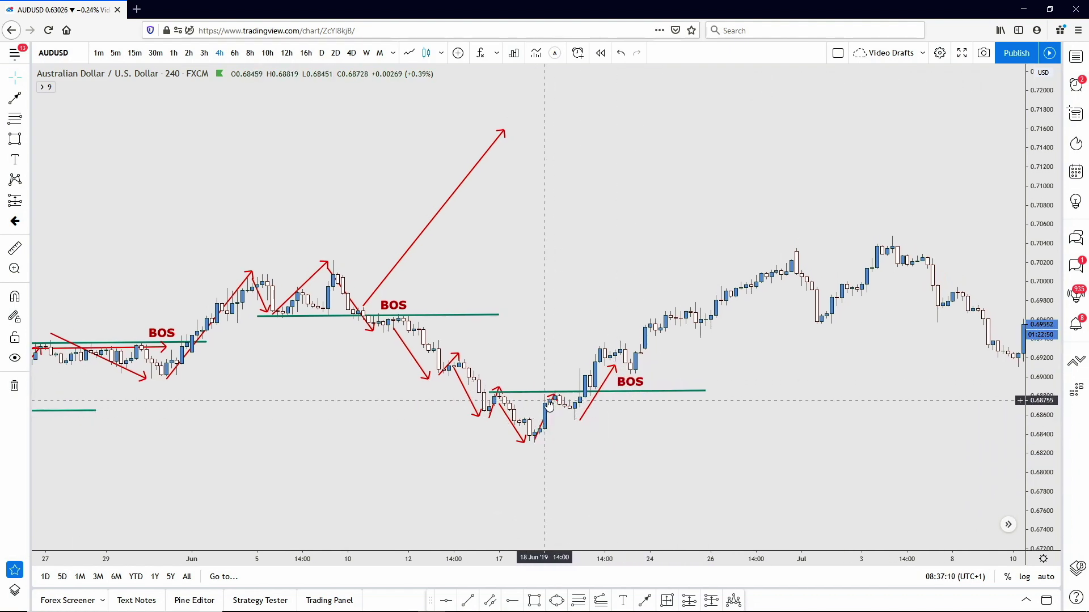
Step: Adjust the small arrow, then draw arrows down to the pullback low and up to the 28 June high
mouse_move(554, 395)
mouse_down()
mouse_move(536, 414)
mouse_move(510, 402)
mouse_move(527, 448)
mouse_move(555, 390)
mouse_move(571, 418)
mouse_move(592, 367)
mouse_move(576, 397)
mouse_move(622, 384)
mouse_move(605, 349)
mouse_up()
click(645, 601)
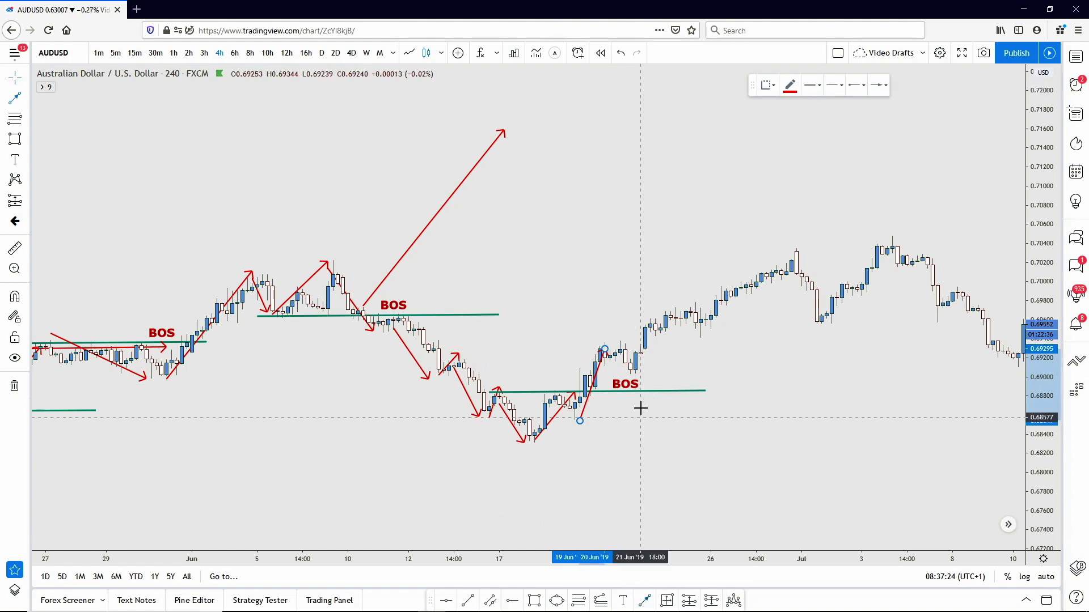
click(610, 342)
click(631, 374)
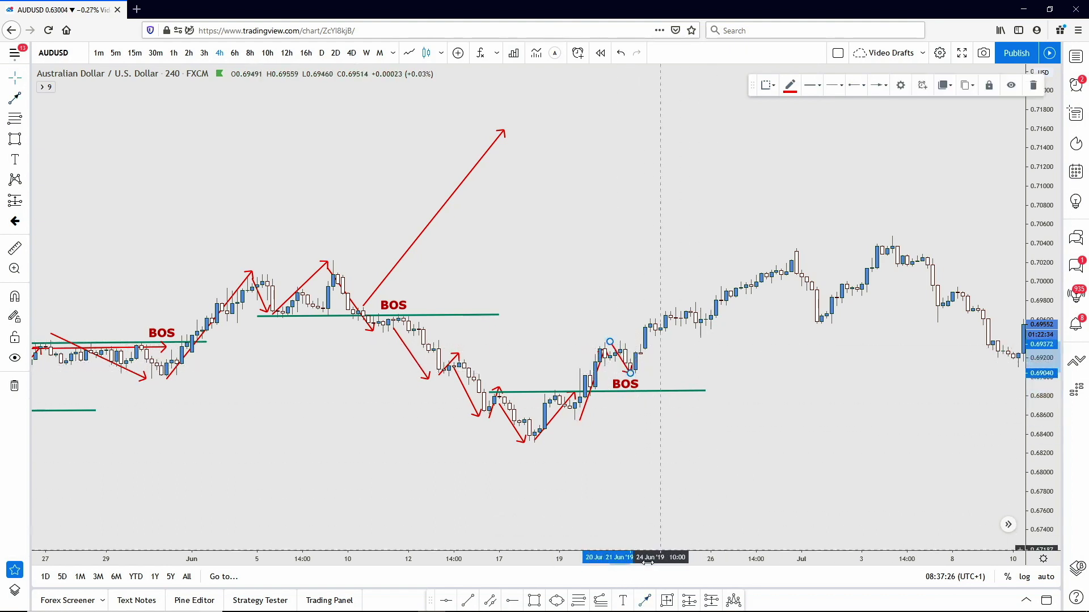
click(643, 370)
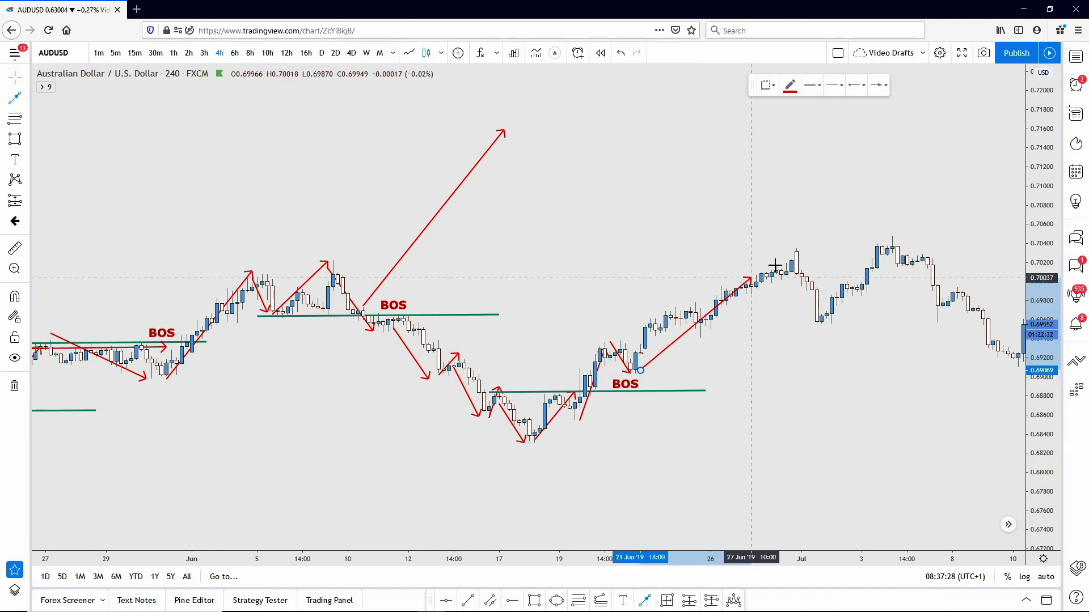
click(789, 252)
drag(875, 430, 644, 450)
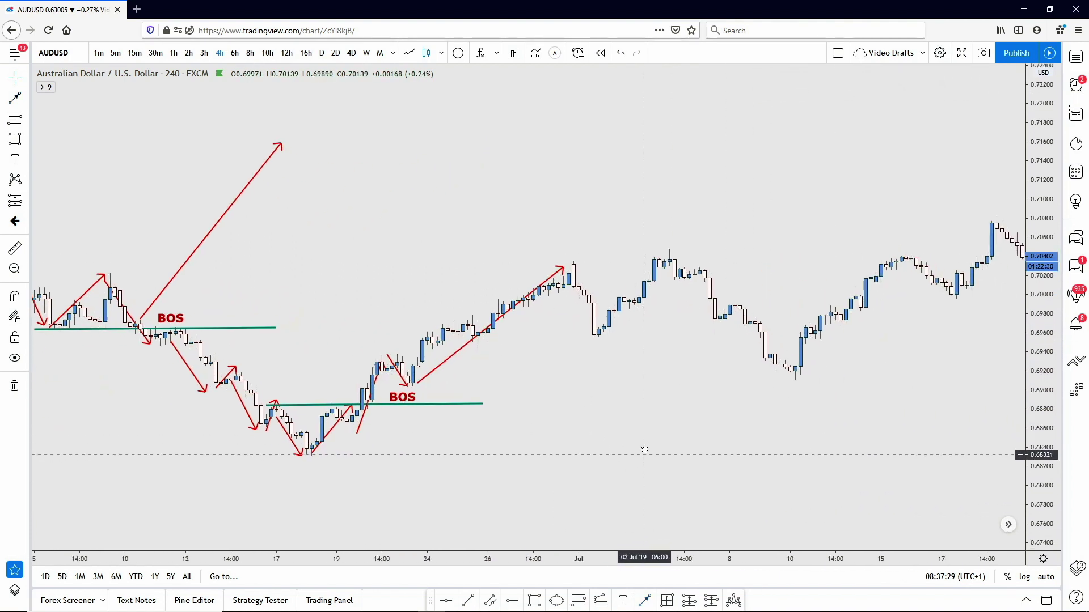
Step: Draw arrows from the late-June high down to the early-July low and up to 4 July
click(645, 601)
click(560, 265)
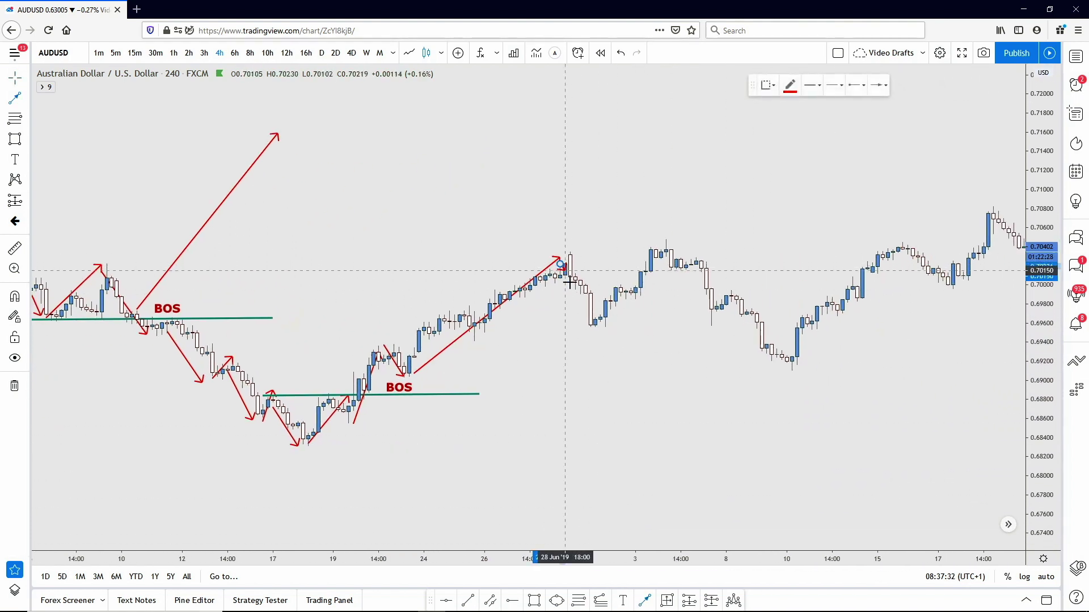
click(586, 326)
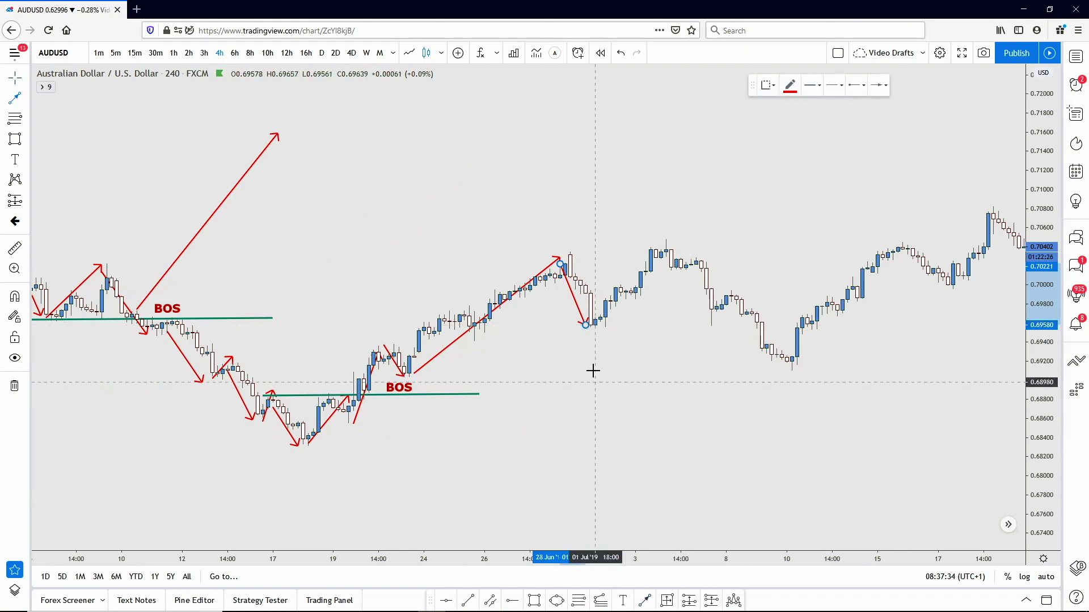
click(596, 327)
click(674, 241)
drag(673, 325, 668, 360)
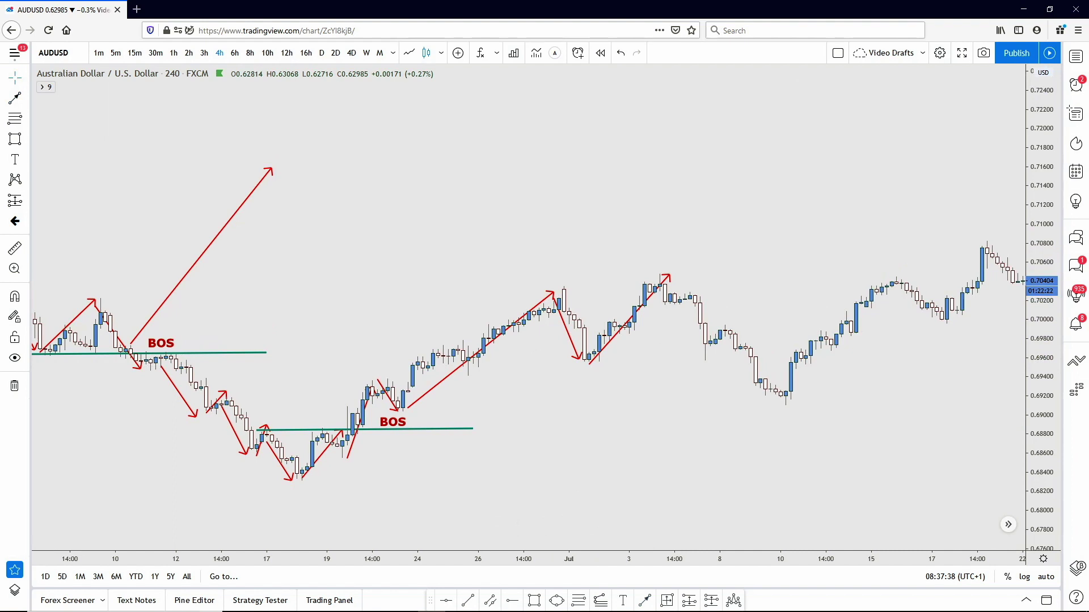
Step: Draw a green line at the late-June high and pull the red arrow's tip back to it
click(469, 602)
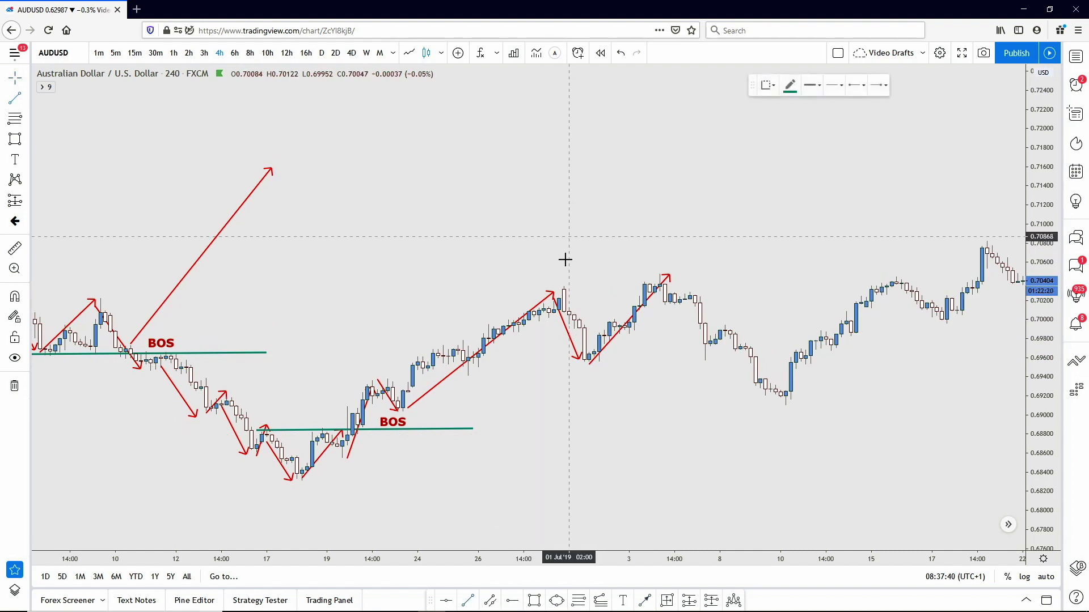
click(533, 286)
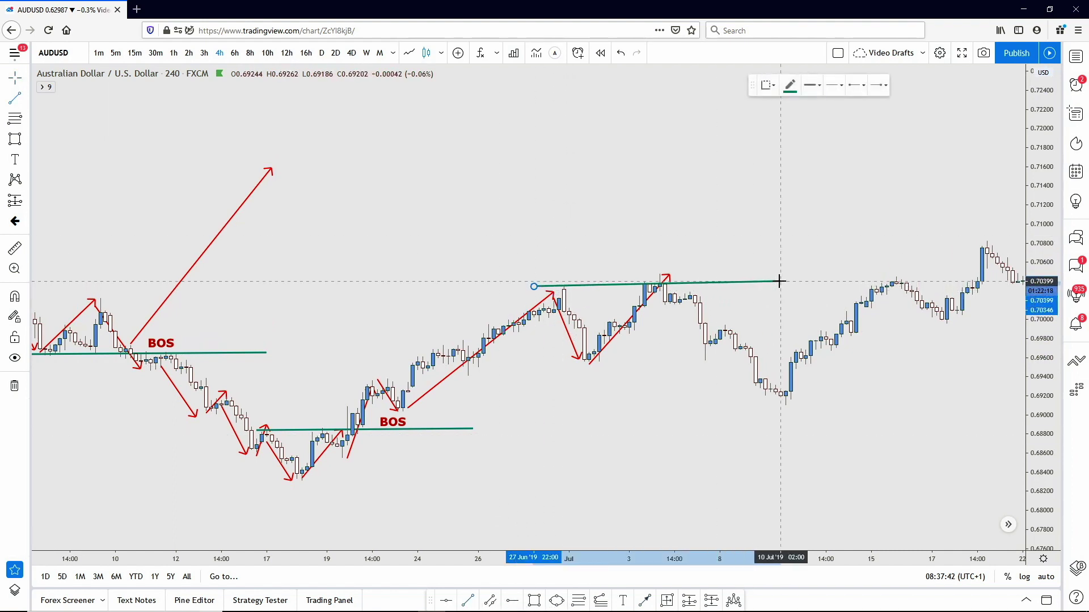
click(780, 282)
drag(670, 276, 660, 274)
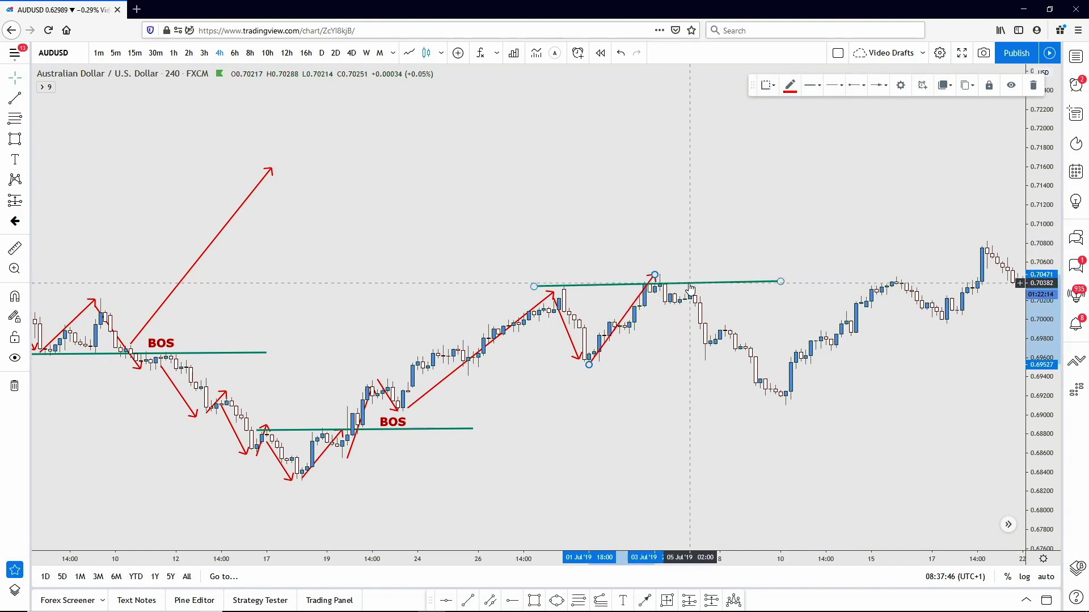
Step: Finish a red arrow down to the 05 Jul low and delete the green line across the highs
click(644, 601)
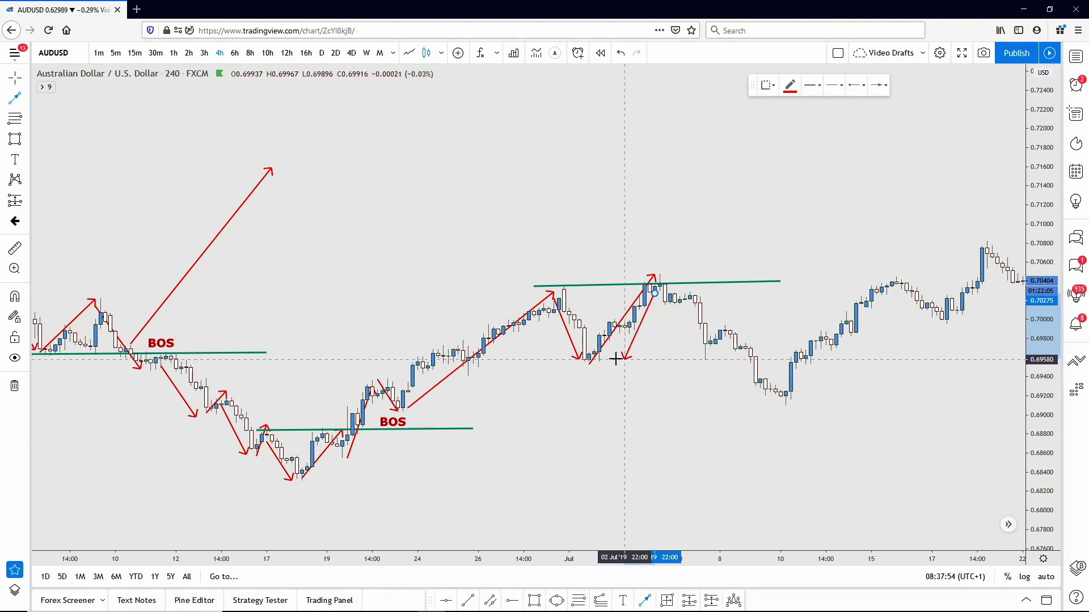
click(701, 359)
click(695, 464)
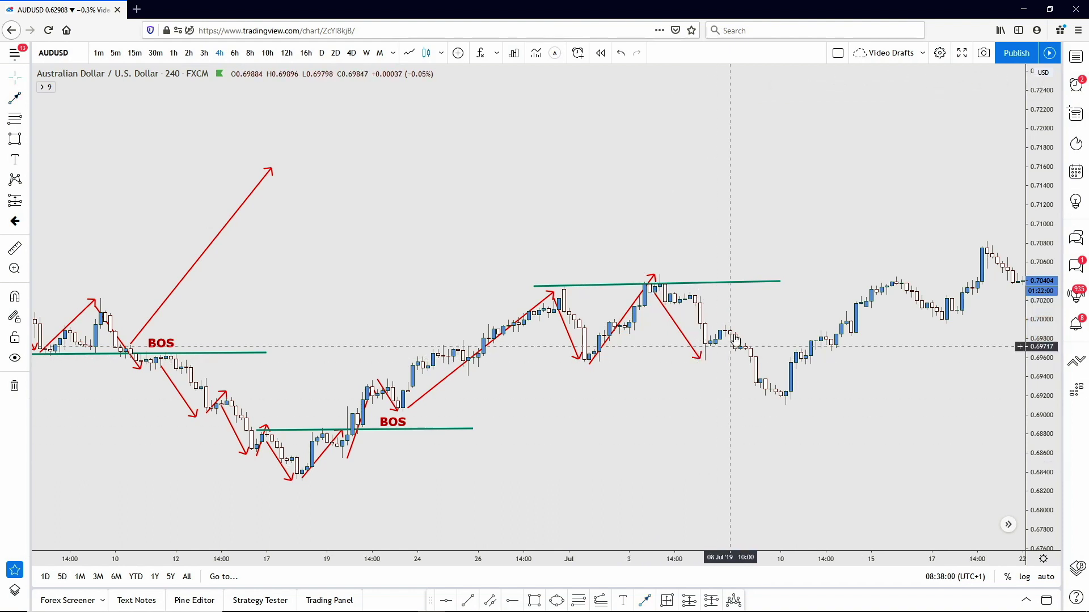
click(732, 287)
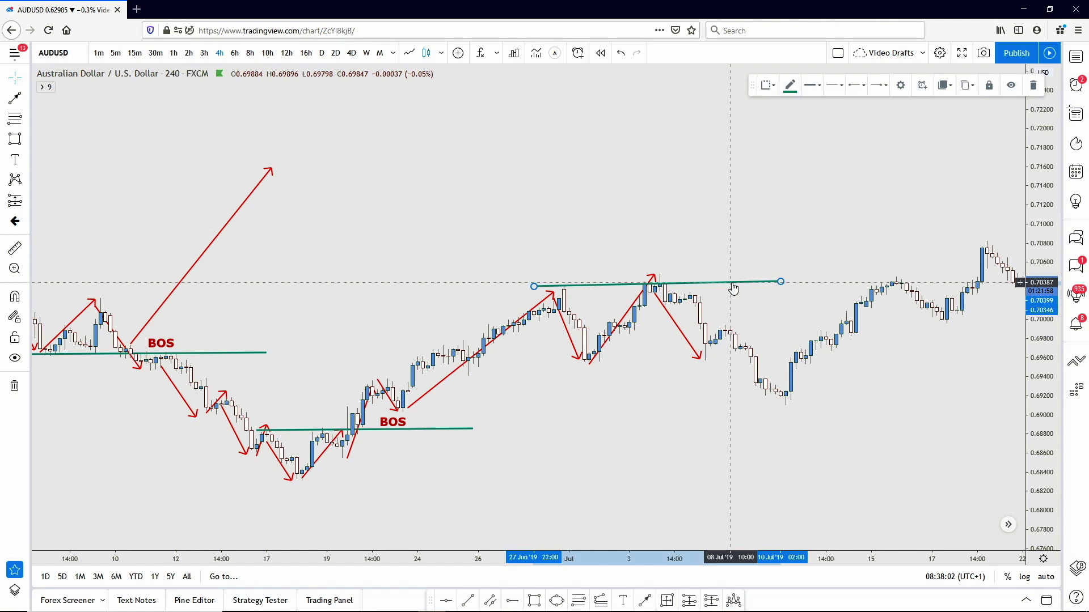
key(Delete)
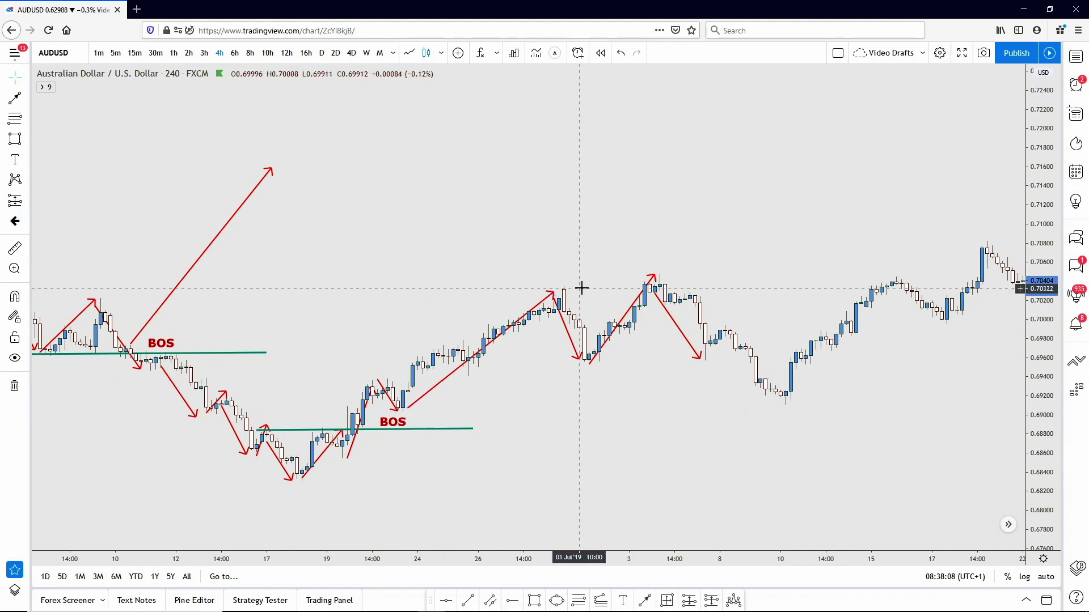
Step: Nudge the downward arrow's tip slightly up and left
click(655, 276)
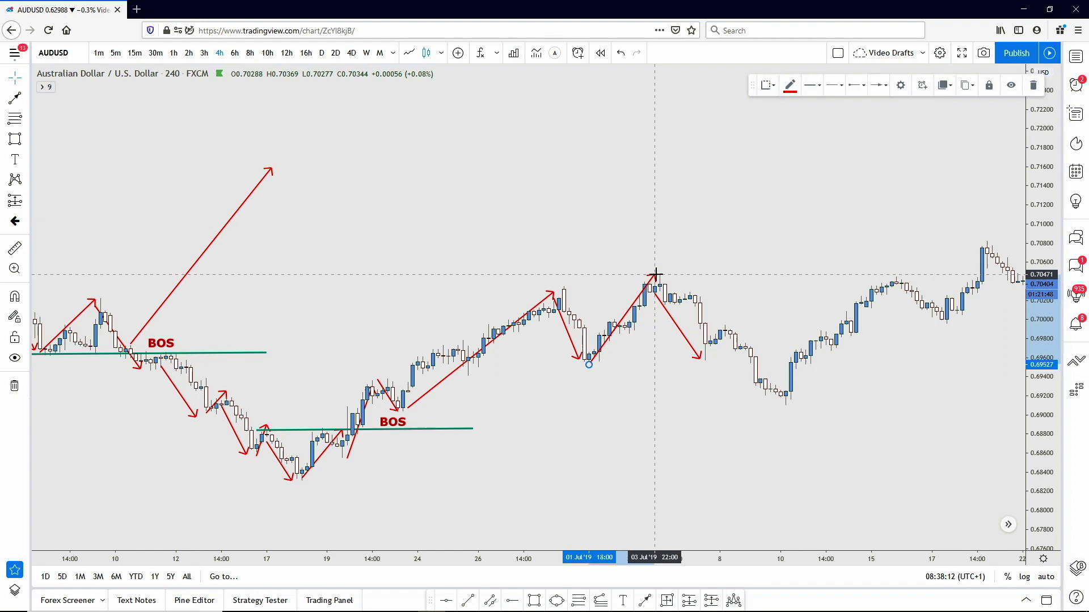
click(701, 359)
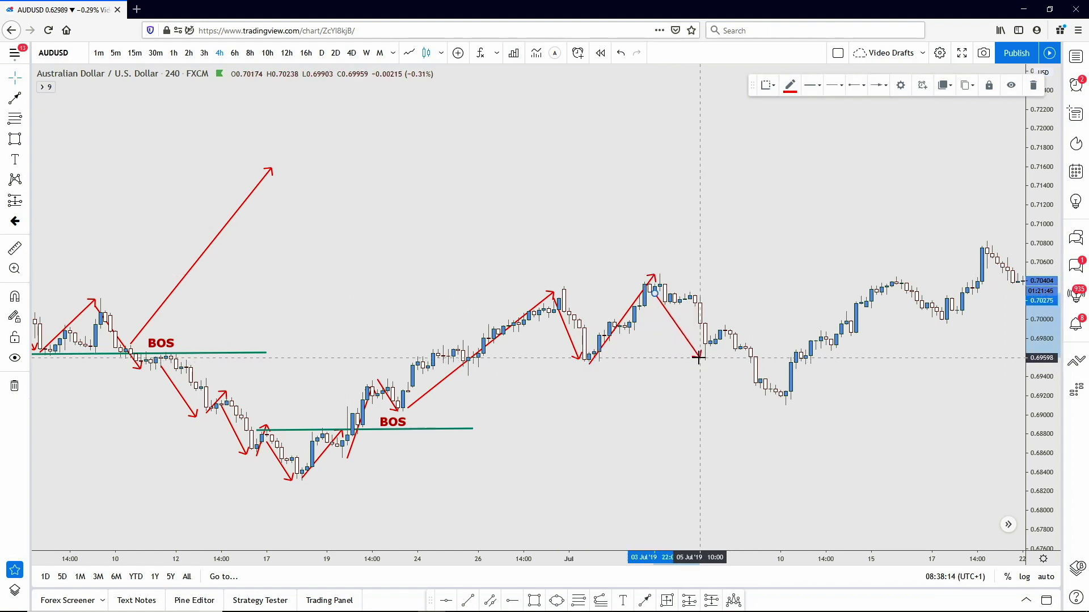
drag(699, 357, 696, 356)
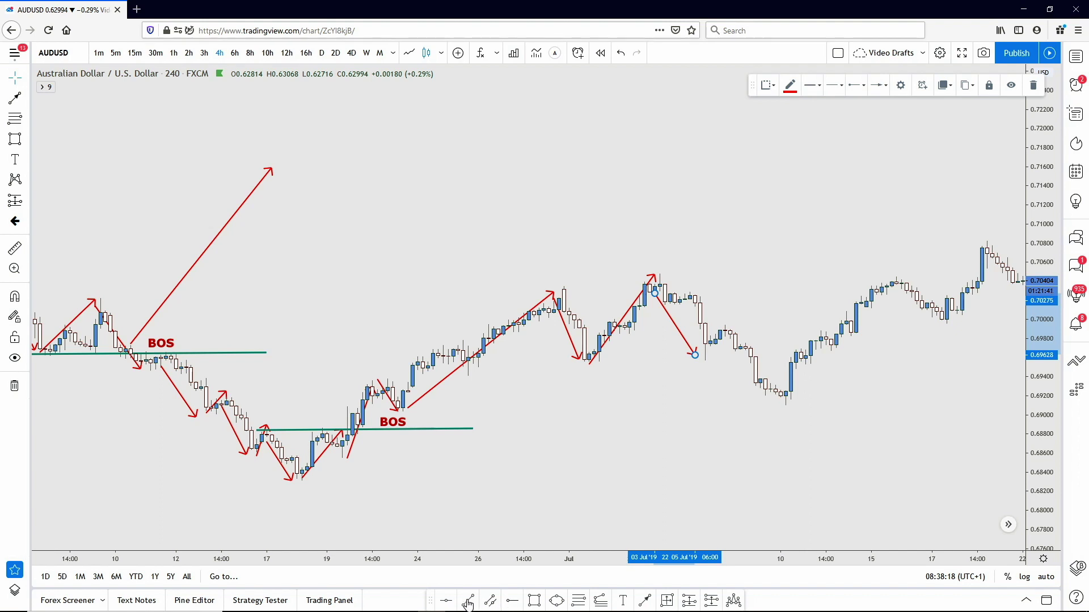
click(452, 600)
Step: Draw a green line along the early-July low to about 08 Jul
click(548, 361)
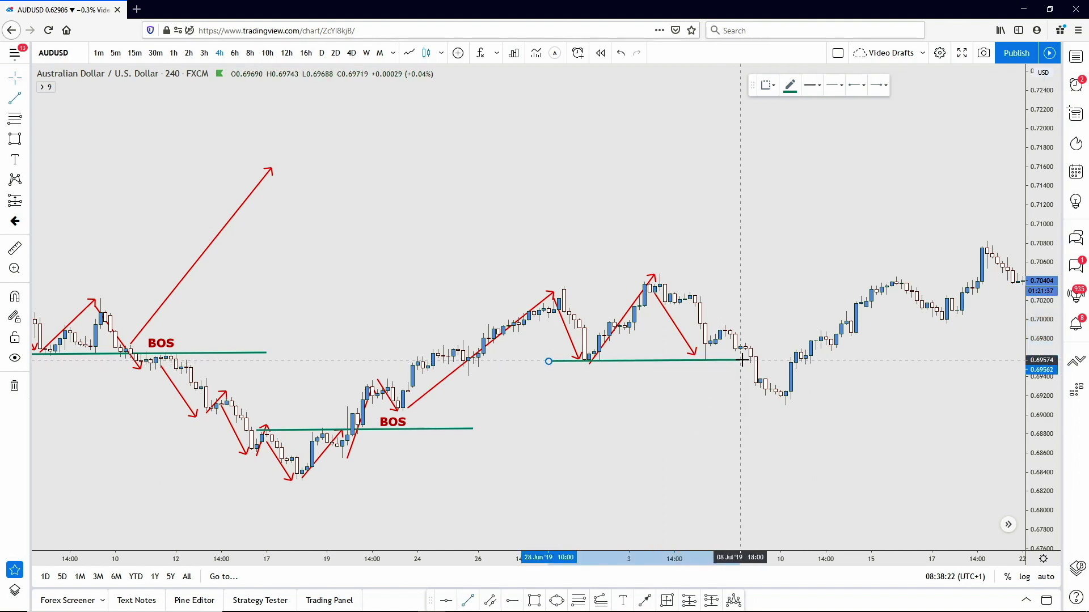
click(742, 360)
drag(697, 394, 673, 406)
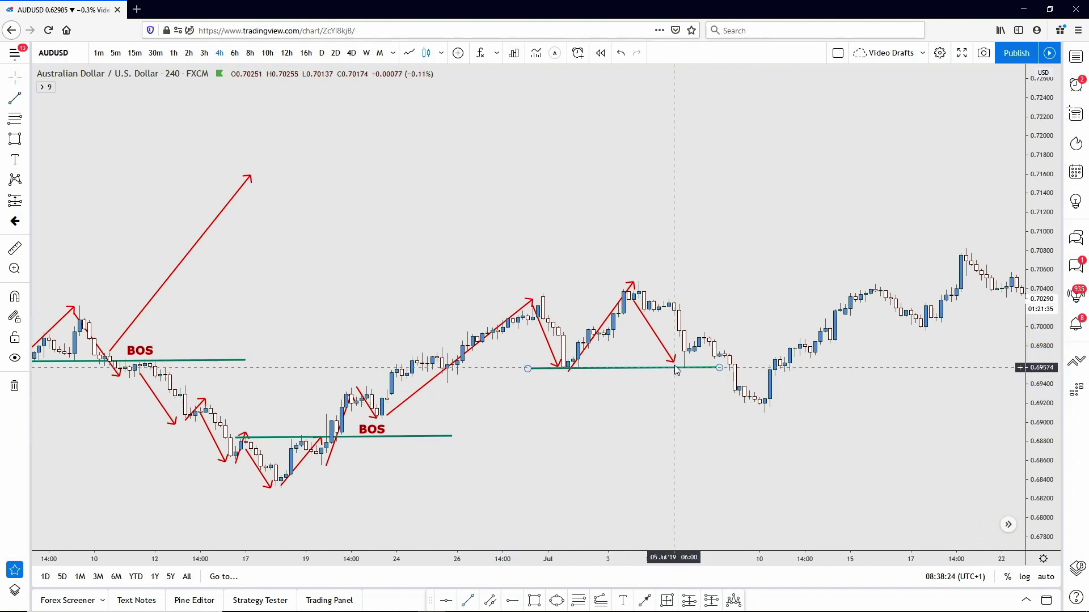
Step: Redraw the red down arrow from the July peak so it ends on the green line
drag(672, 361, 562, 371)
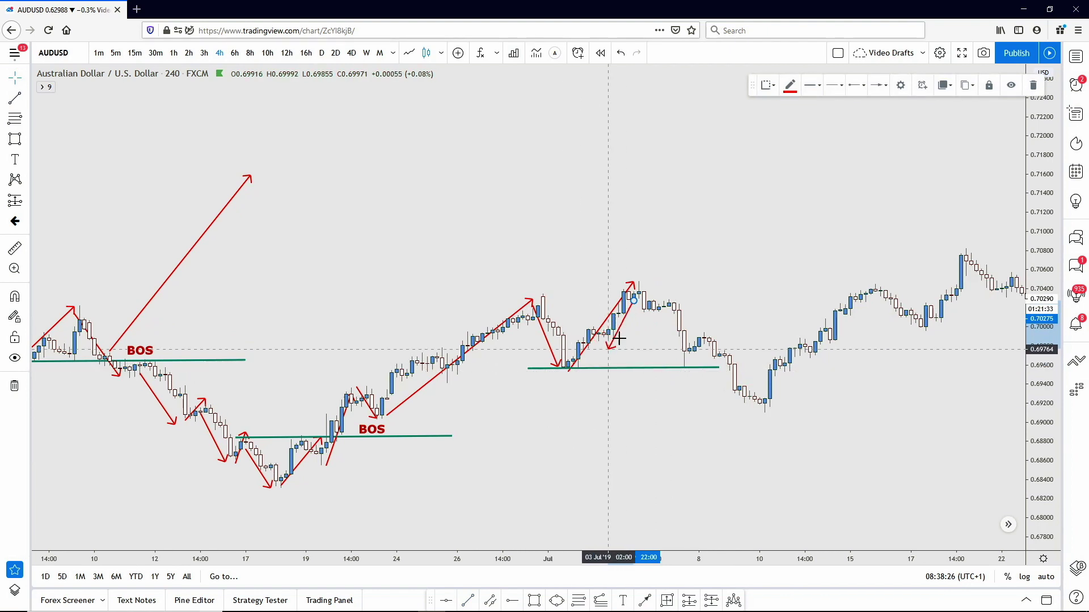
click(633, 299)
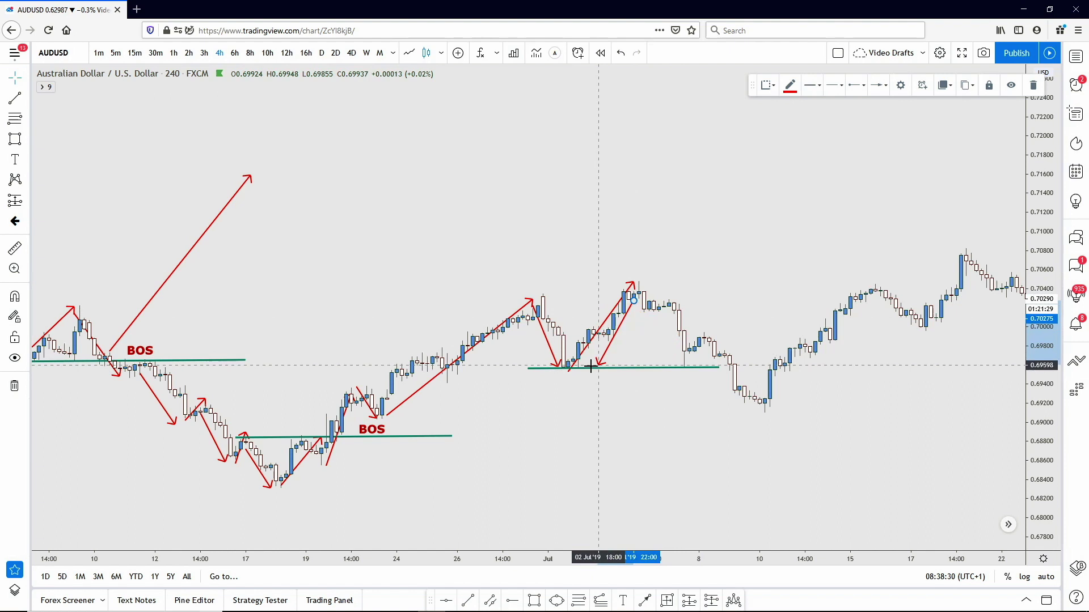
click(680, 368)
drag(705, 406, 668, 413)
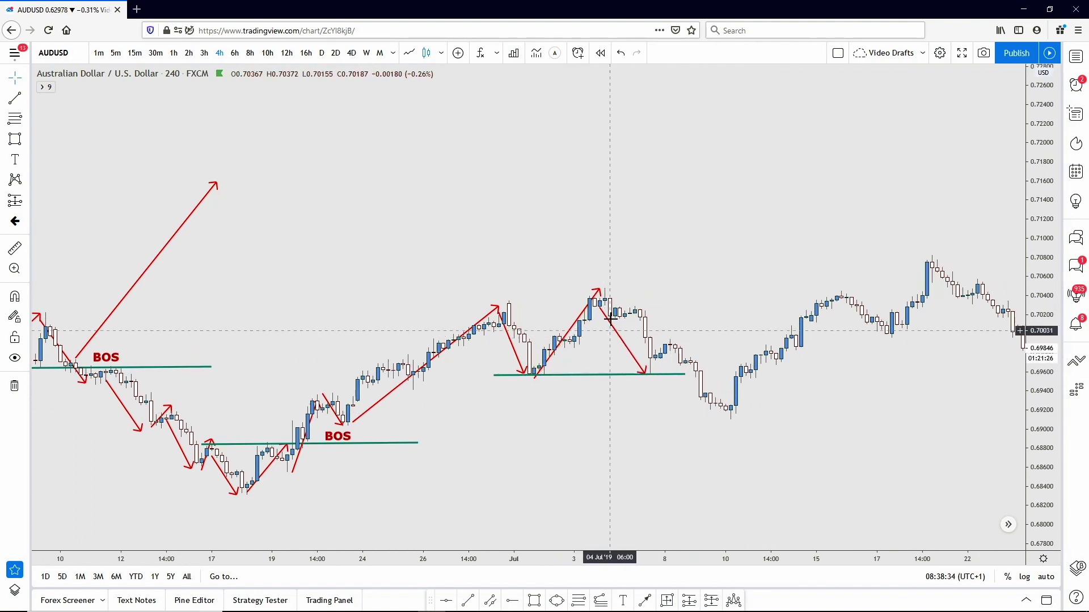
drag(600, 293, 589, 303)
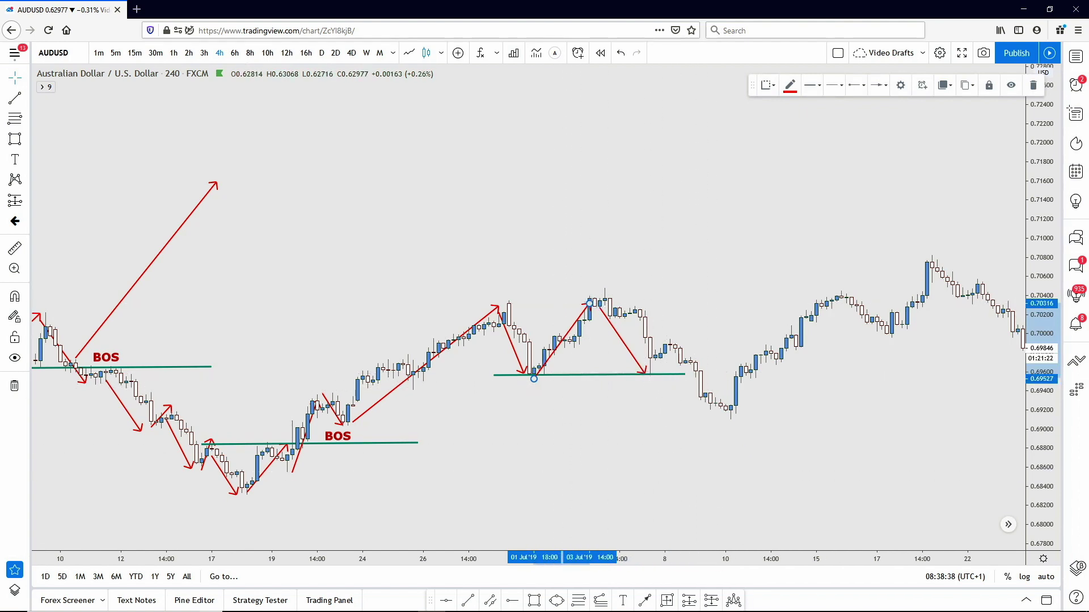
Step: Draw a long red arrow from the green line up to about 0.714 and extend the line to mid-July
key(alt+t)
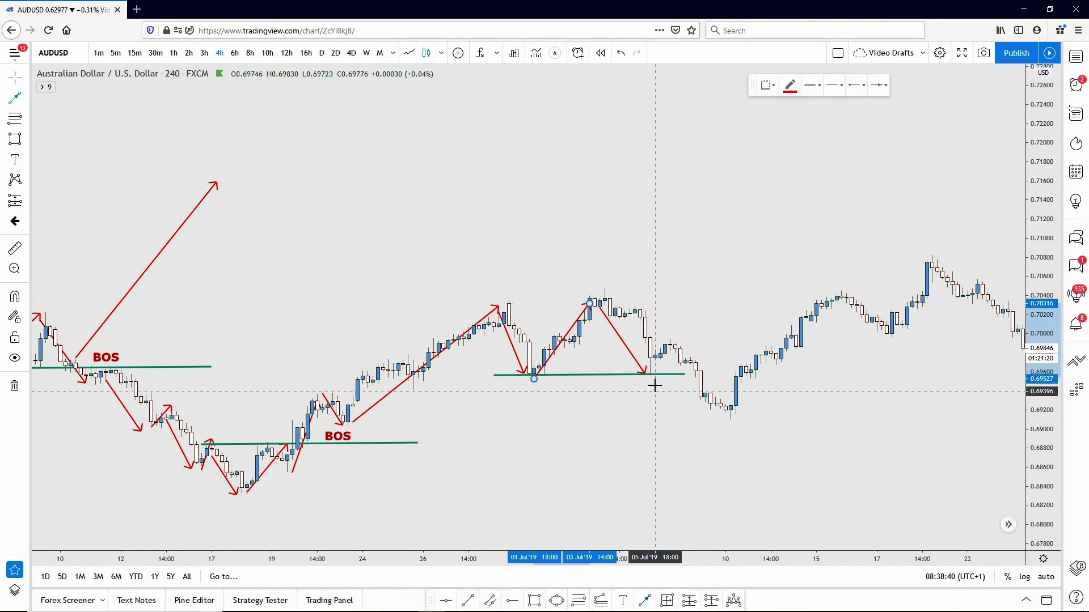
click(655, 372)
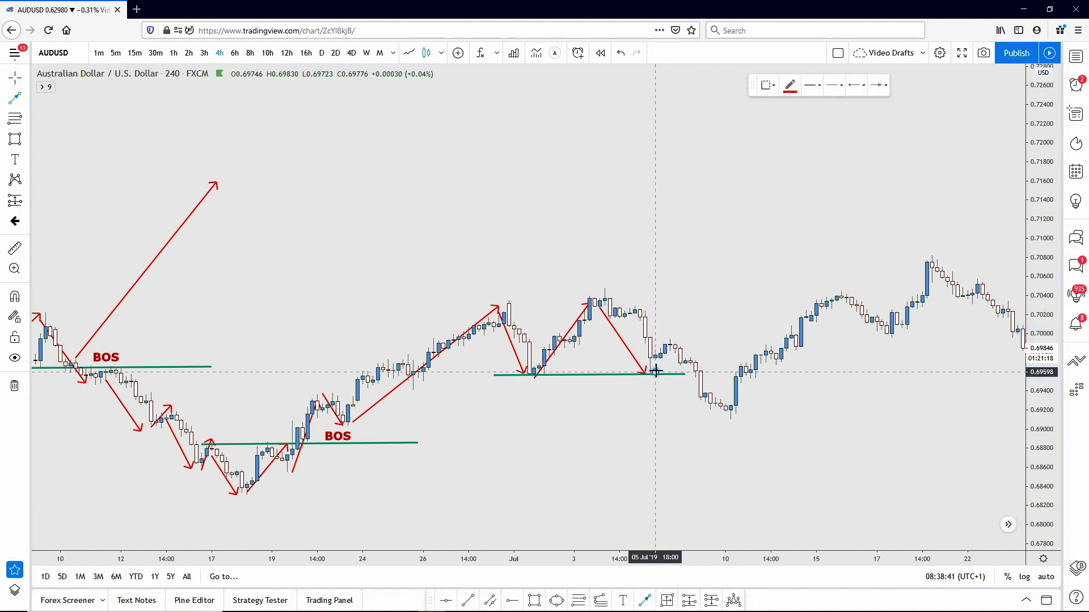
click(779, 202)
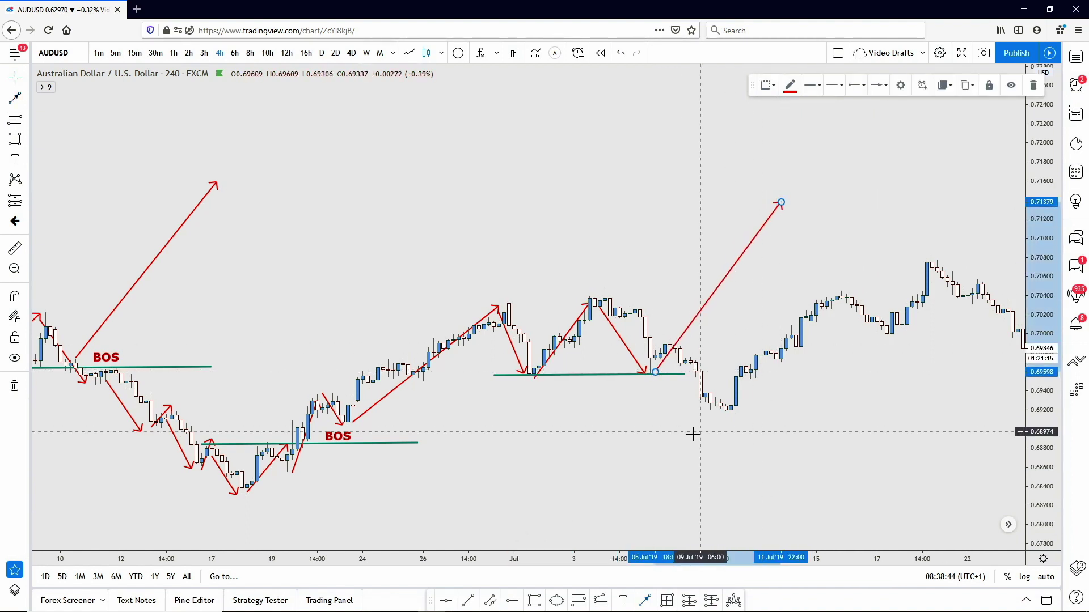
scroll(672, 411, up, 3)
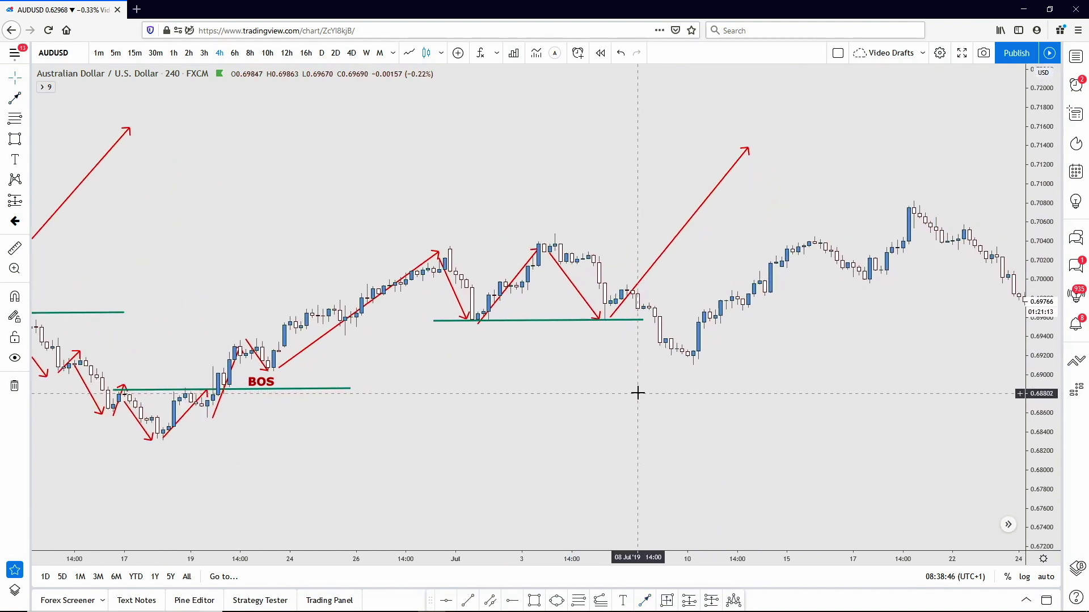
click(642, 322)
drag(644, 321, 798, 321)
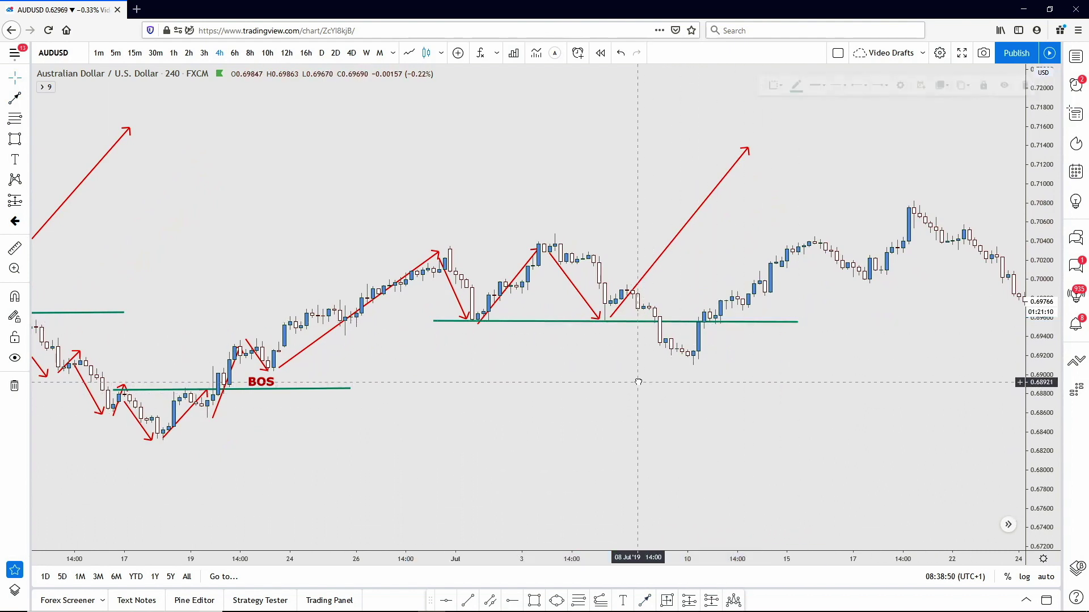
Step: Add a 'BOS' text label just beneath the green early-July line near 08 Jul
click(625, 606)
click(623, 329)
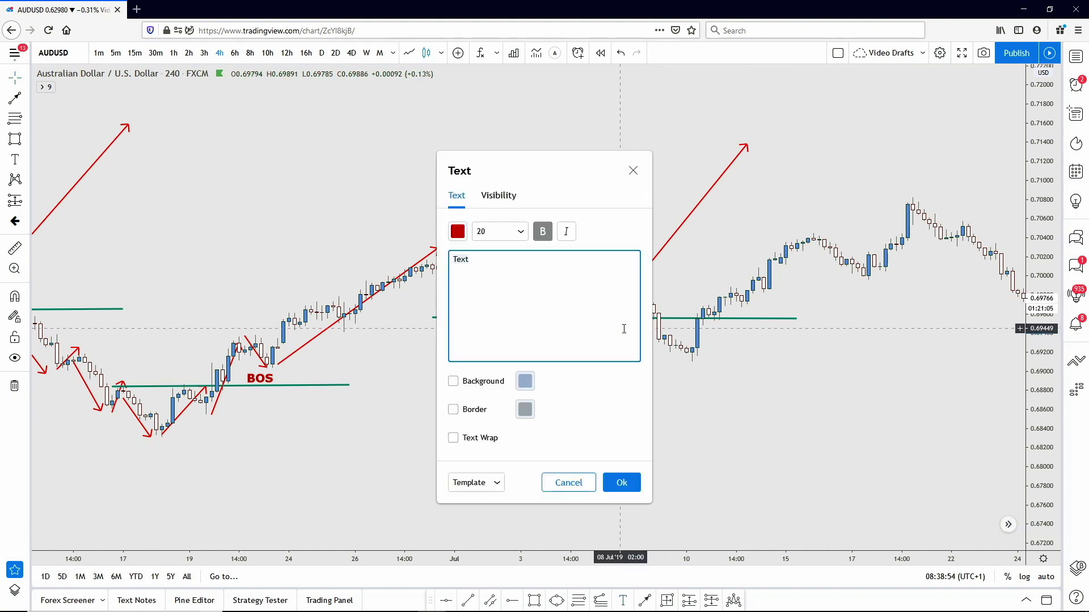
text(BOS)
click(622, 482)
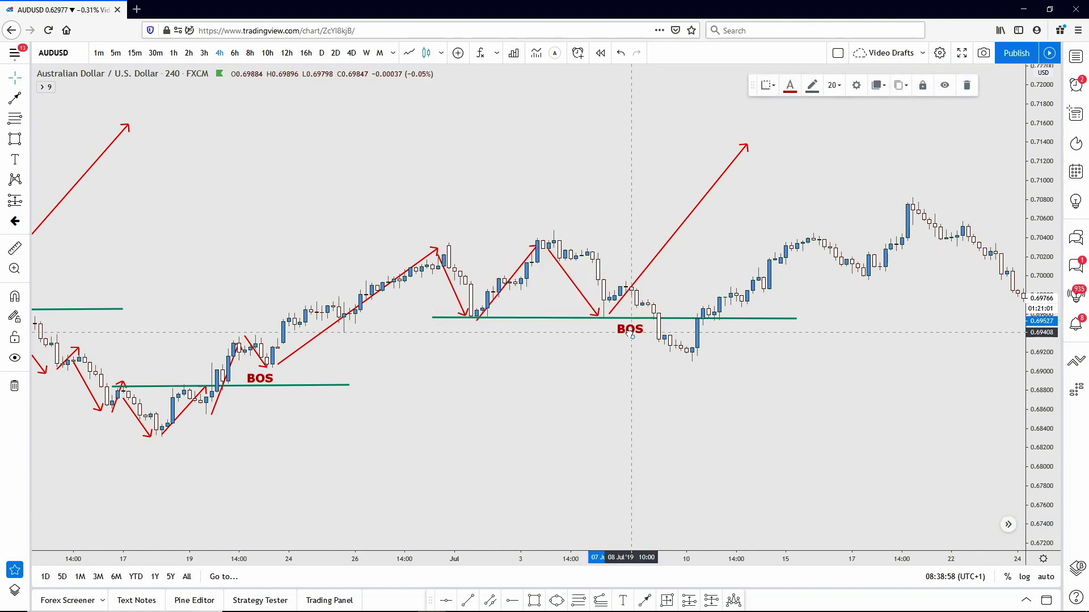
scroll(646, 379, down, 3)
drag(657, 380, 607, 385)
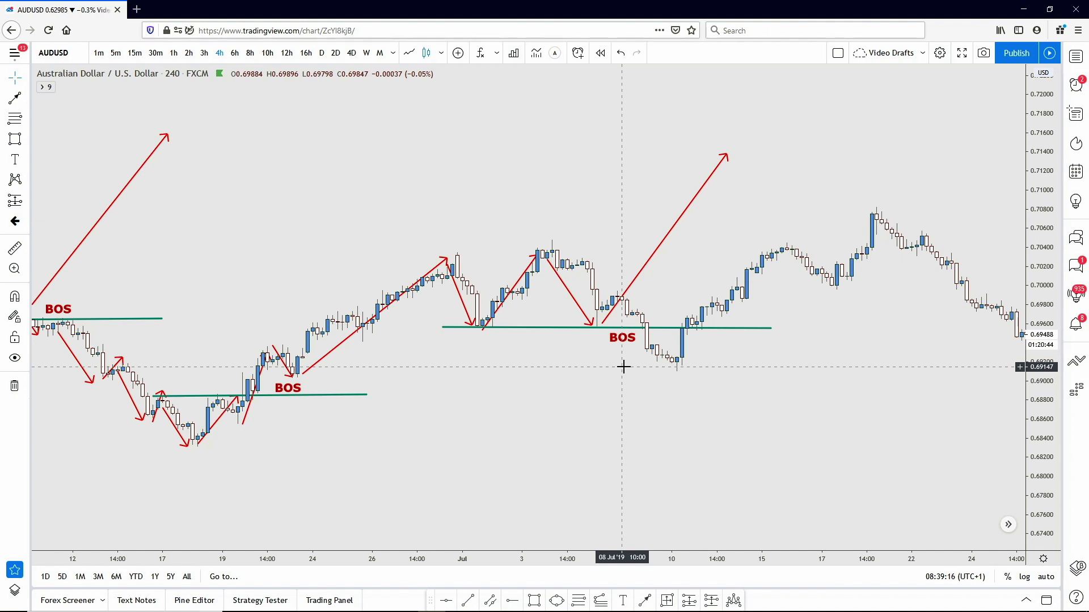
Step: Shorten the long up arrow into a small up swing and shift the BOS label
mouse_move(623, 367)
mouse_down()
mouse_move(605, 392)
mouse_move(553, 415)
mouse_up()
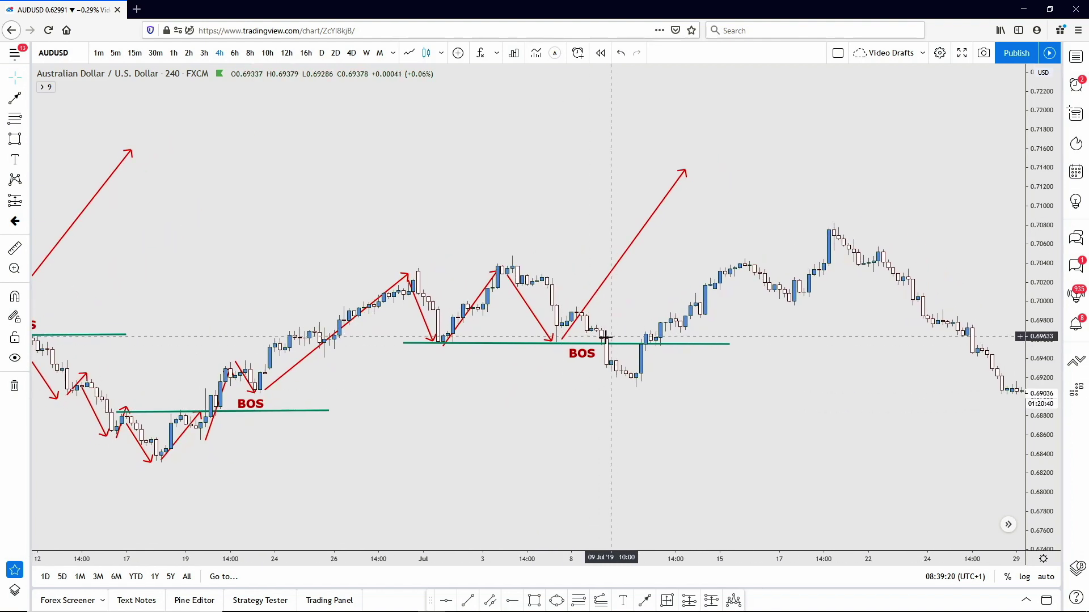
click(552, 340)
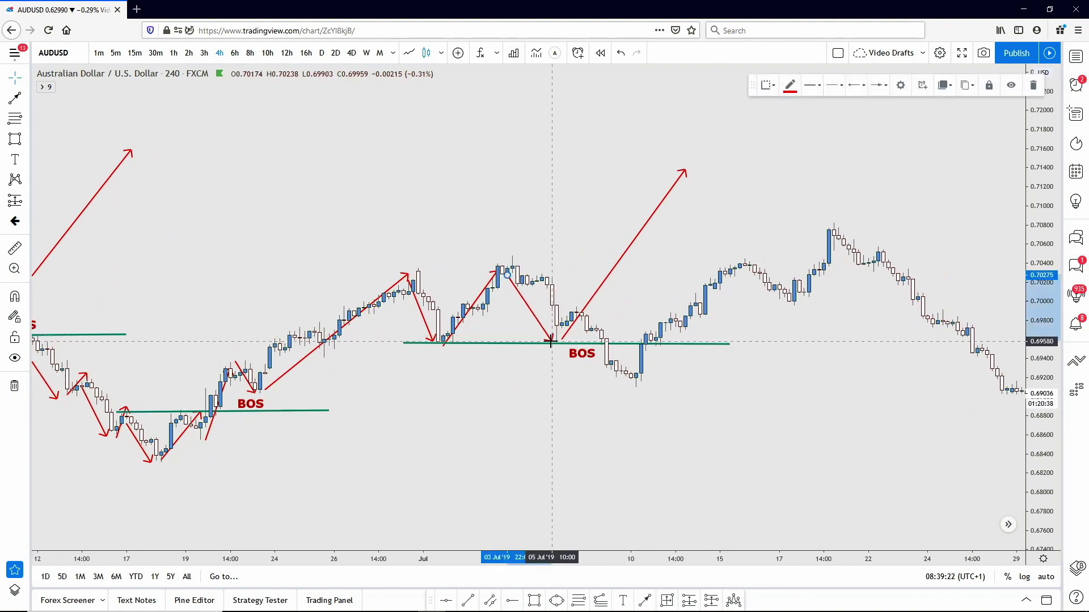
drag(684, 172, 578, 310)
drag(582, 354, 563, 363)
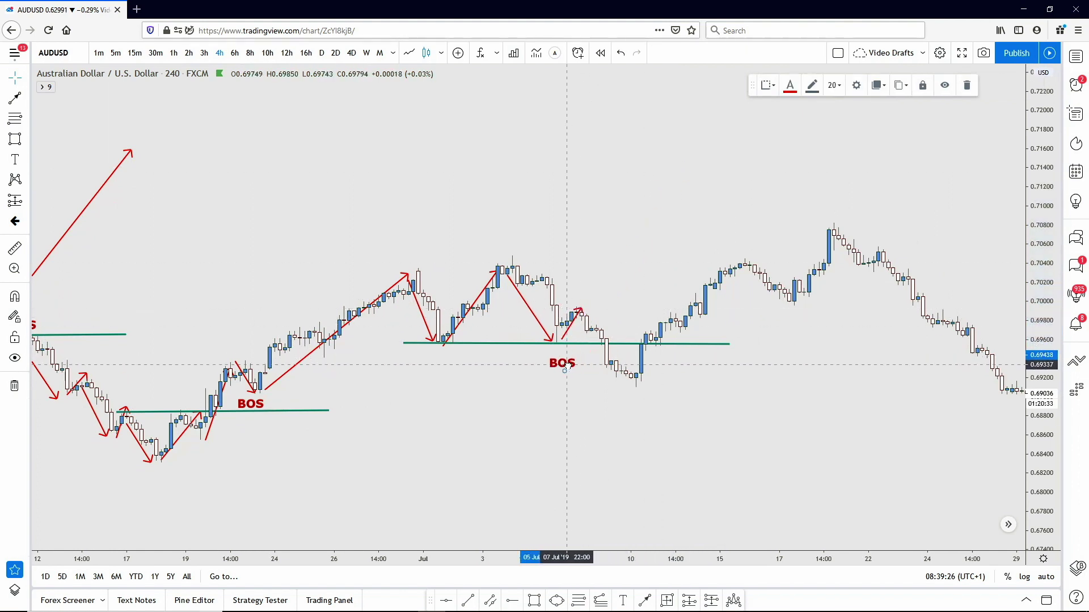
Step: Draw a red arrow from the small swing's top down to the 09 Jul low and set BOS on the line
click(645, 601)
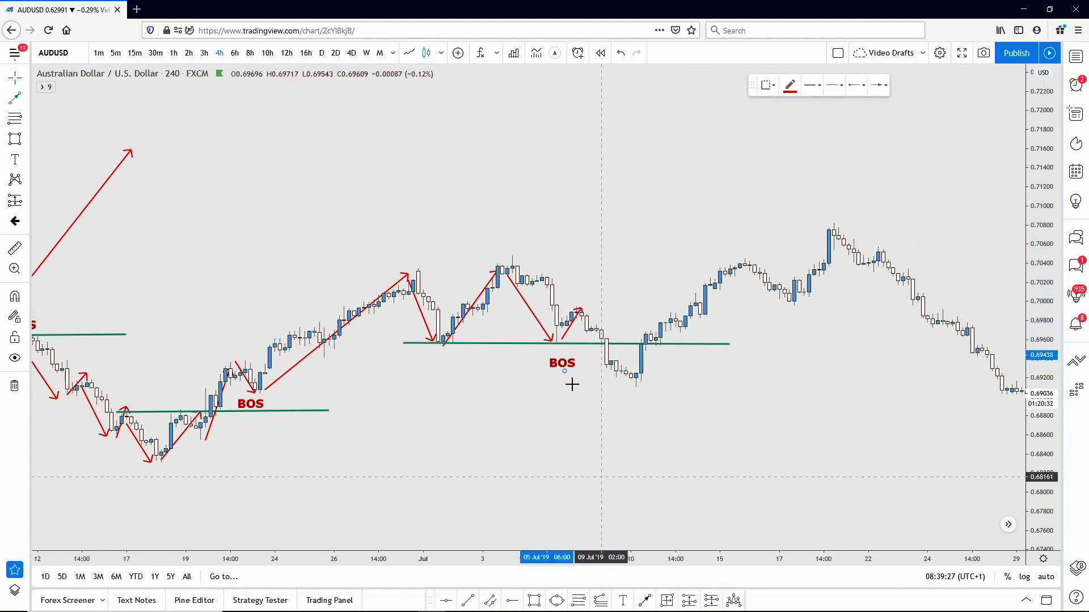
click(586, 310)
click(626, 406)
drag(562, 364, 593, 339)
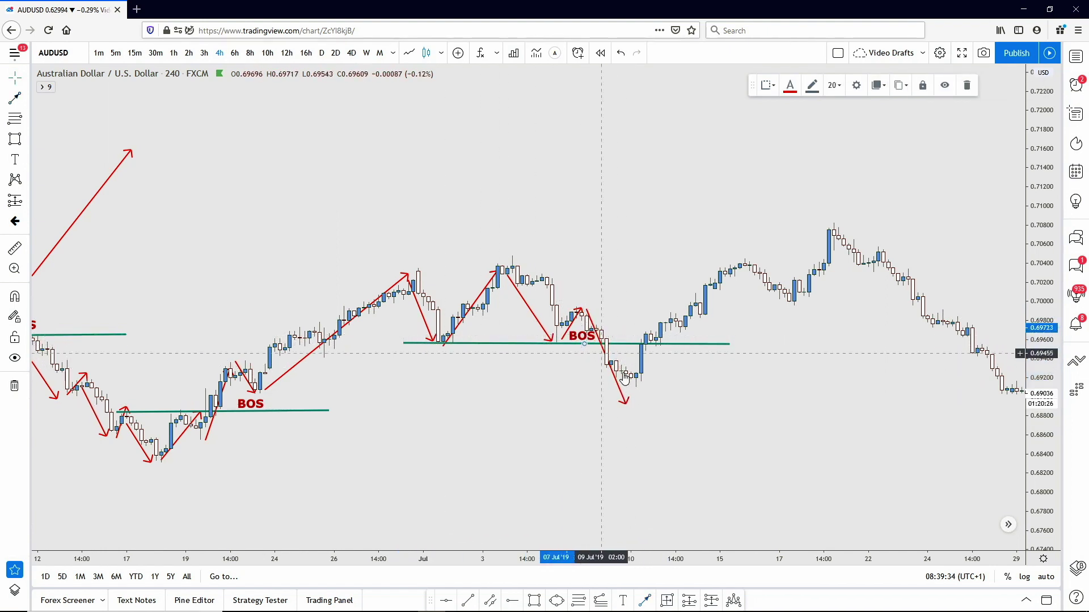
mouse_move(626, 404)
mouse_down()
mouse_move(603, 369)
mouse_move(602, 340)
mouse_move(431, 340)
mouse_move(600, 340)
mouse_move(624, 389)
mouse_up()
Step: Cancel an unfinished rectangle and fine-tune the down arrow's tip at the 09 Jul low
drag(729, 407, 708, 420)
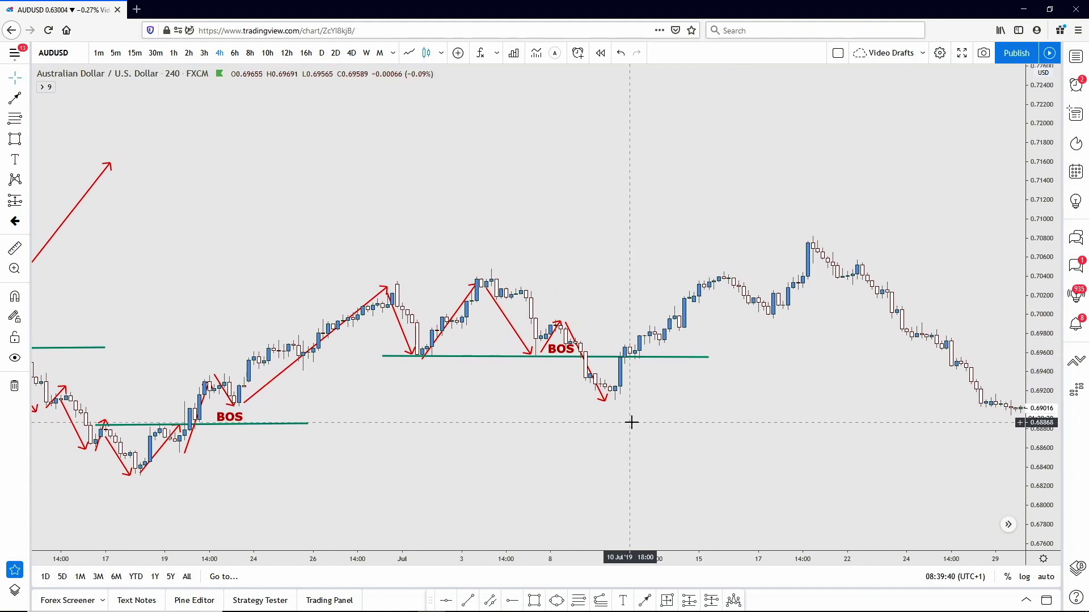
click(534, 601)
click(555, 365)
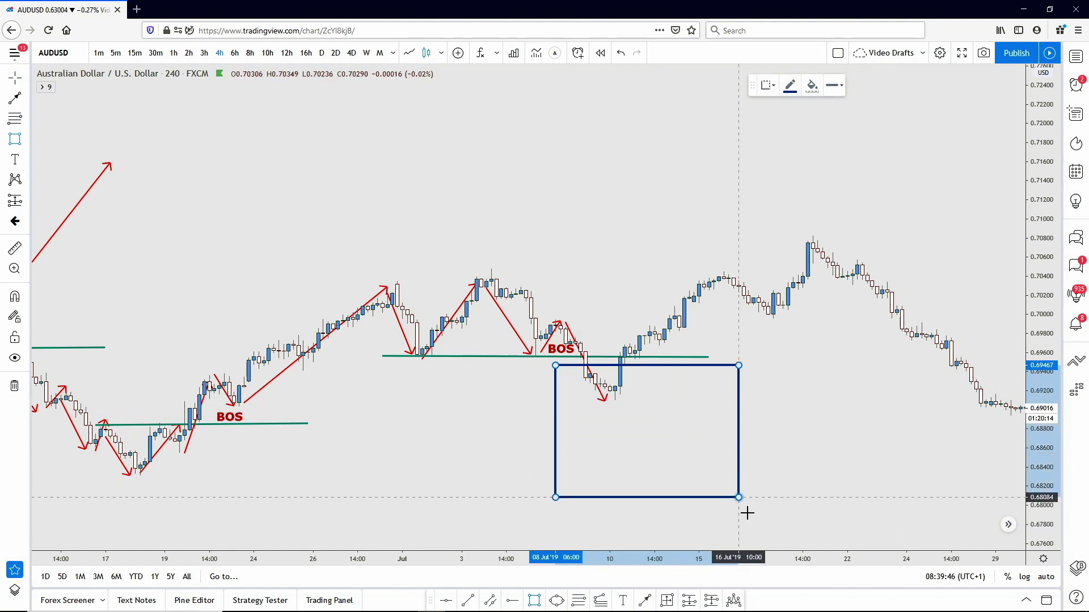
key(Escape)
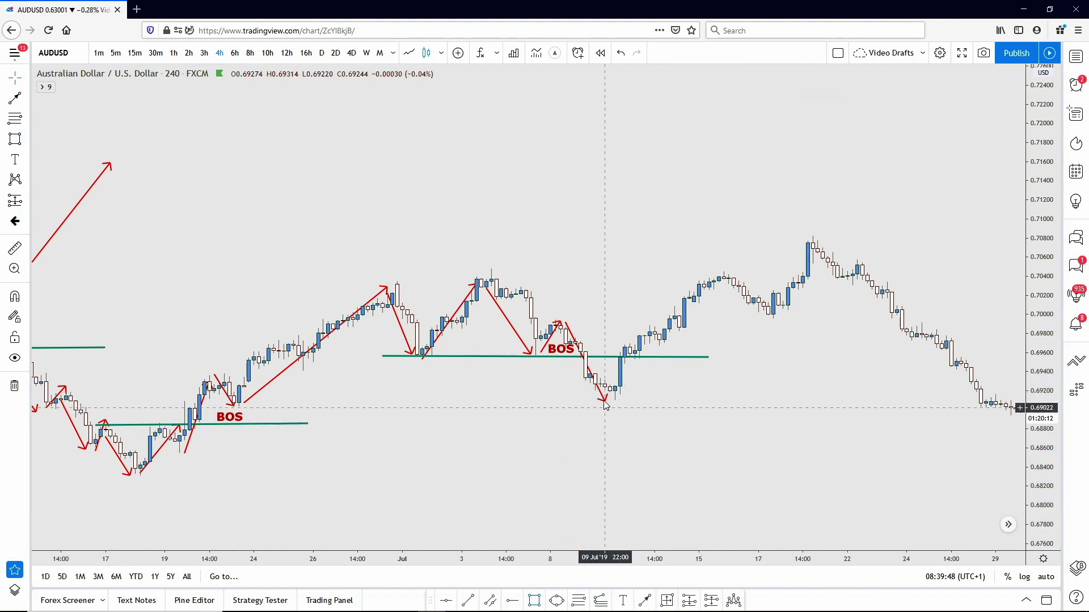
mouse_move(606, 403)
mouse_down()
mouse_move(675, 469)
mouse_move(627, 454)
mouse_move(578, 388)
mouse_move(668, 418)
mouse_move(595, 404)
mouse_move(611, 423)
mouse_up()
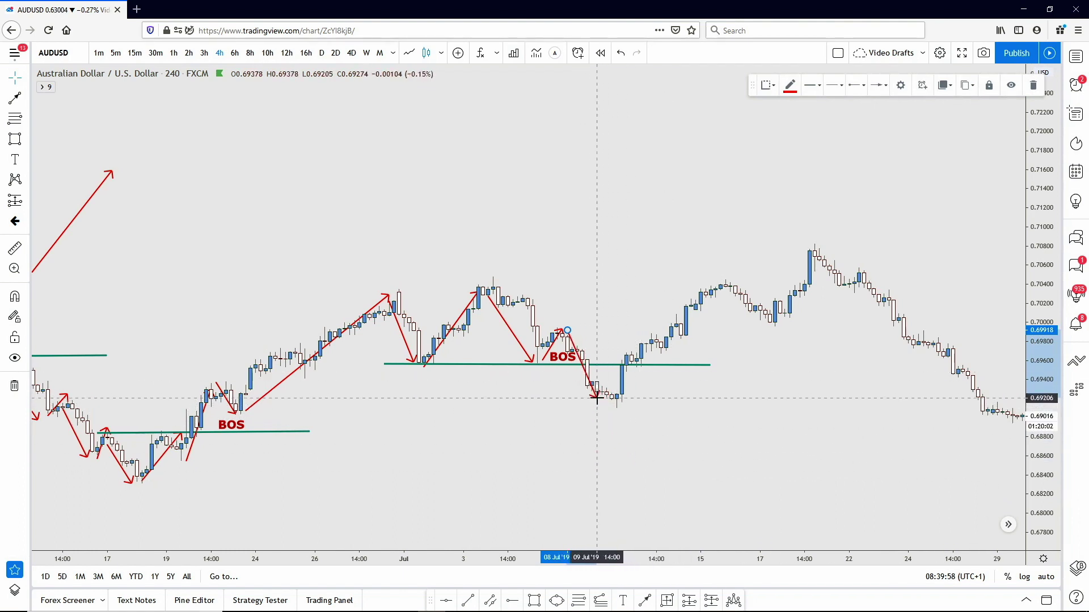
Step: Draw a green line from the 09 Jul low to about 15 Jul
click(468, 601)
click(562, 409)
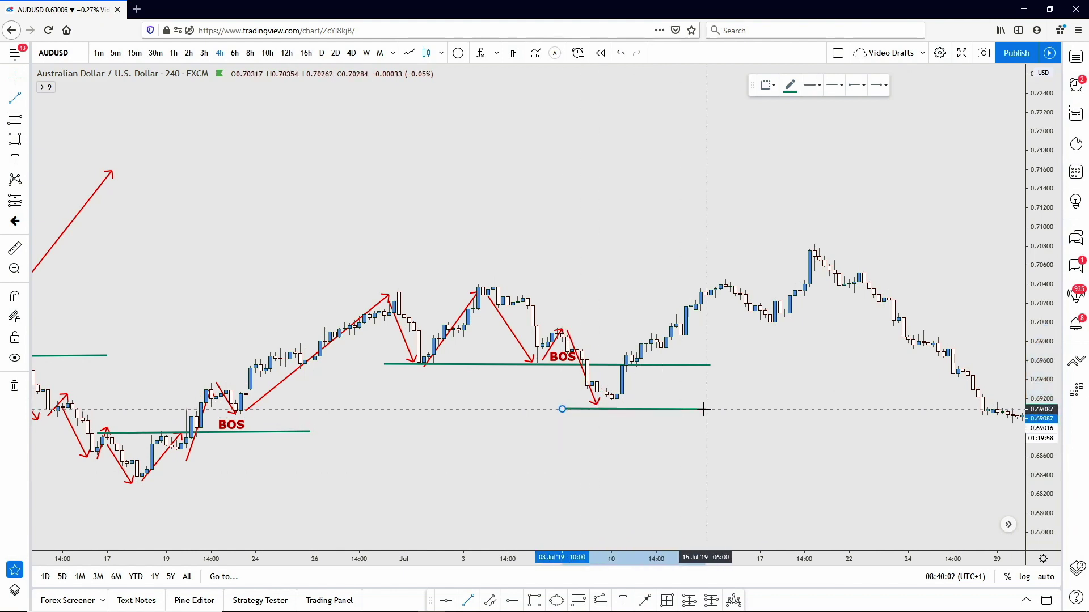
click(704, 409)
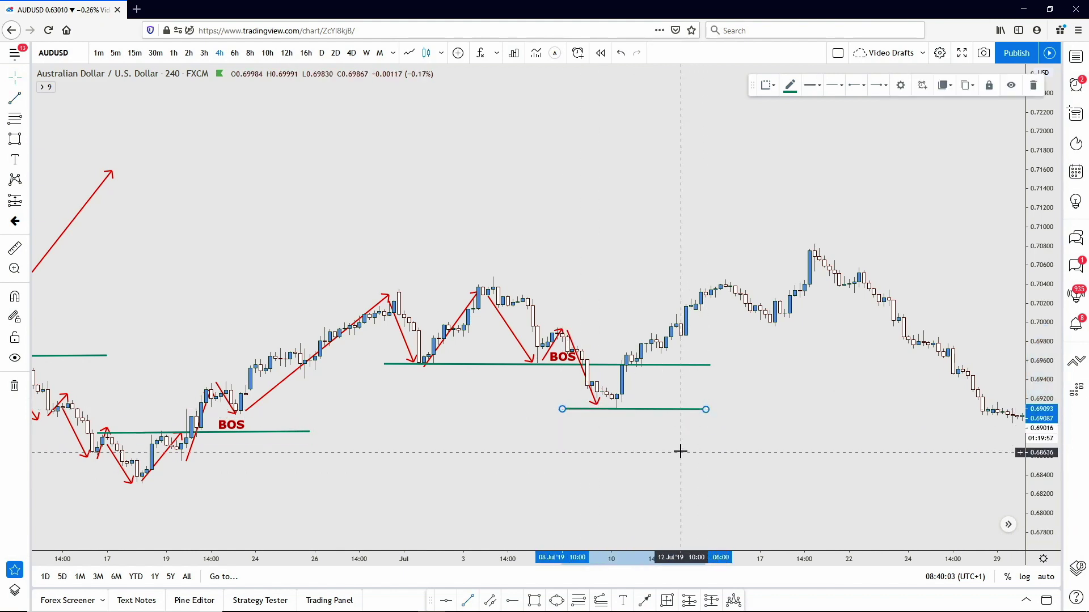
click(597, 404)
Step: Draw a red arrow up from the 10 Jul low and adjust its start and tip to the swing high
click(645, 601)
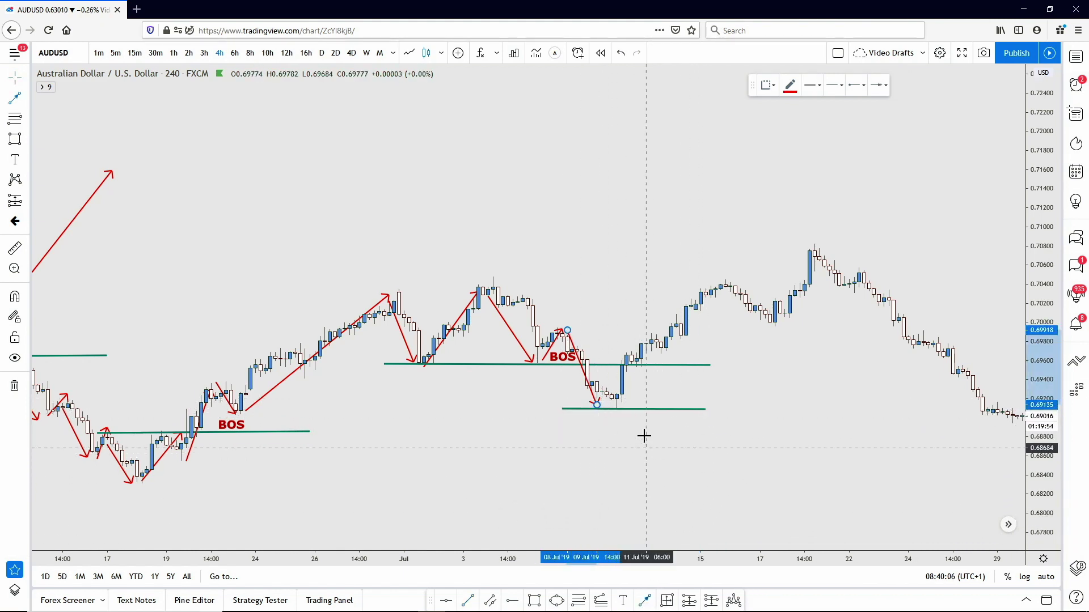
click(634, 402)
click(729, 275)
drag(778, 428, 689, 488)
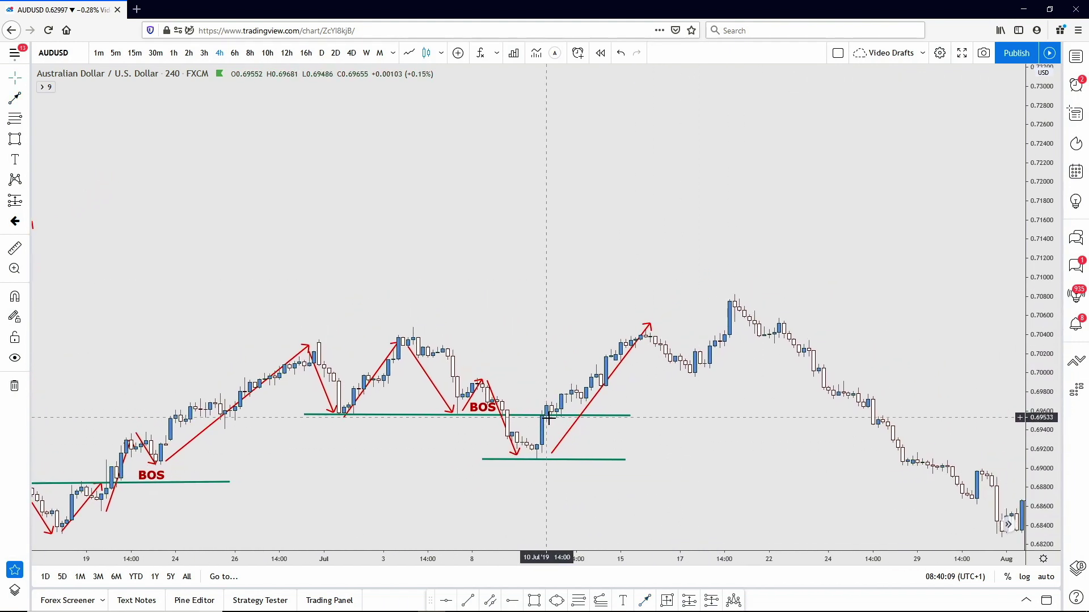
click(650, 326)
click(717, 437)
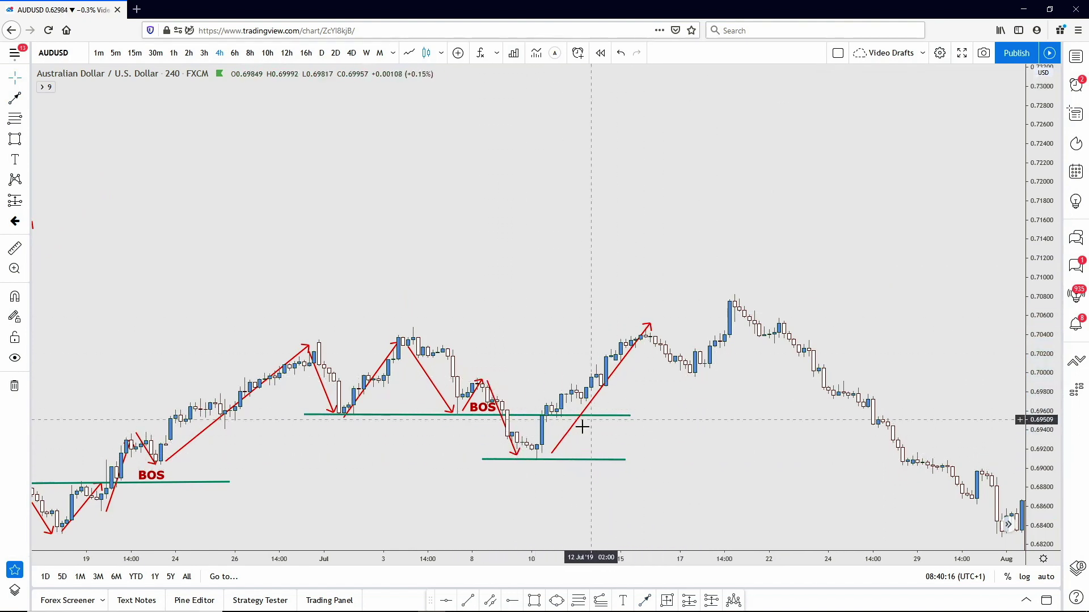
drag(553, 459, 543, 457)
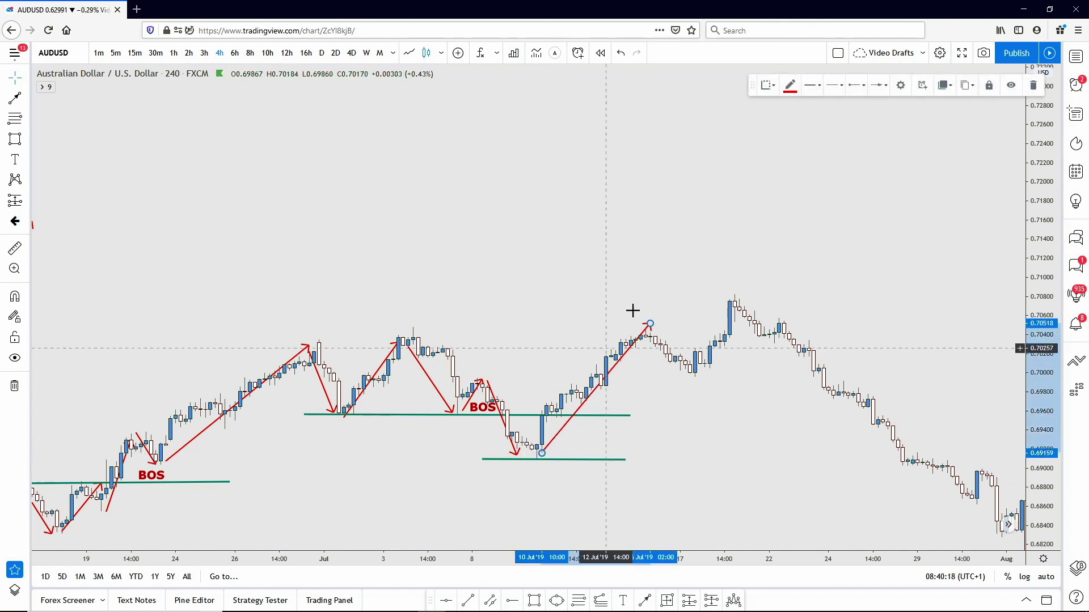
drag(650, 323, 606, 389)
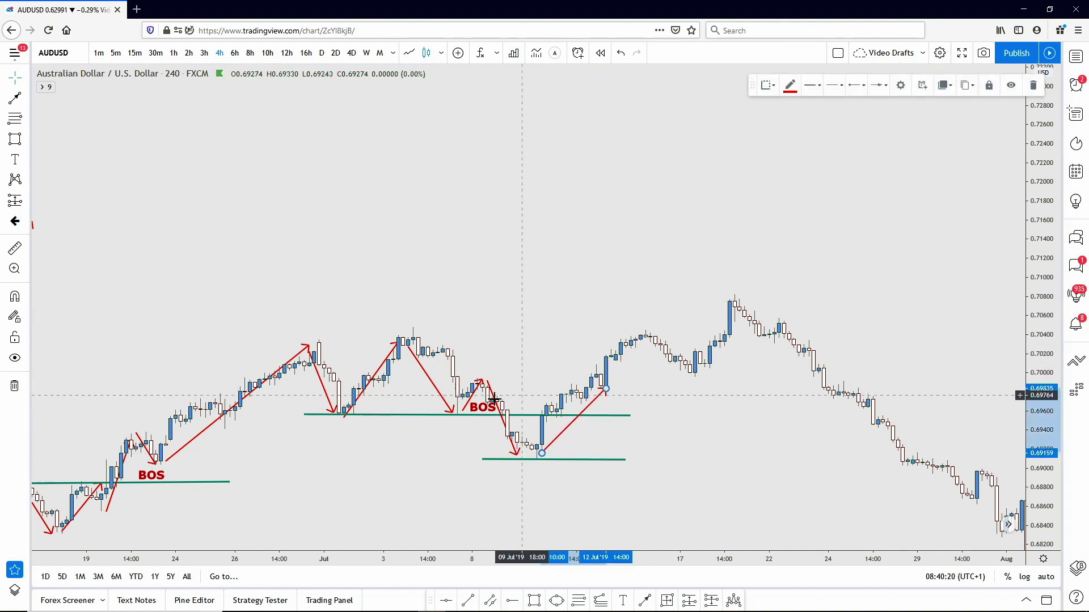
Step: Draw a green structure line at the swing high near 0.6990 and meet the arrow tip to it
click(467, 601)
drag(467, 381, 702, 432)
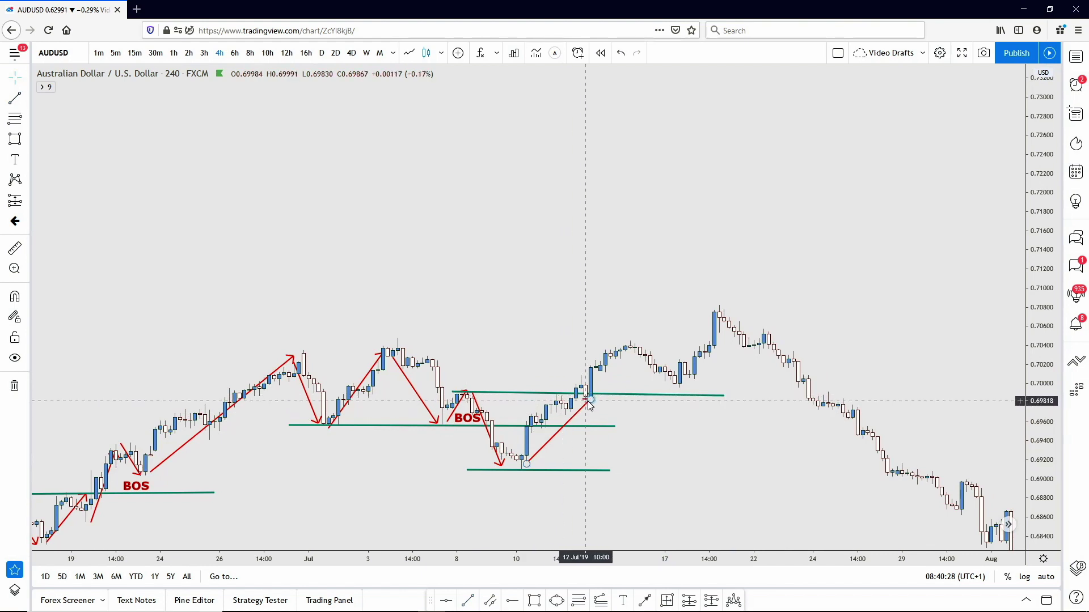
drag(590, 401, 581, 399)
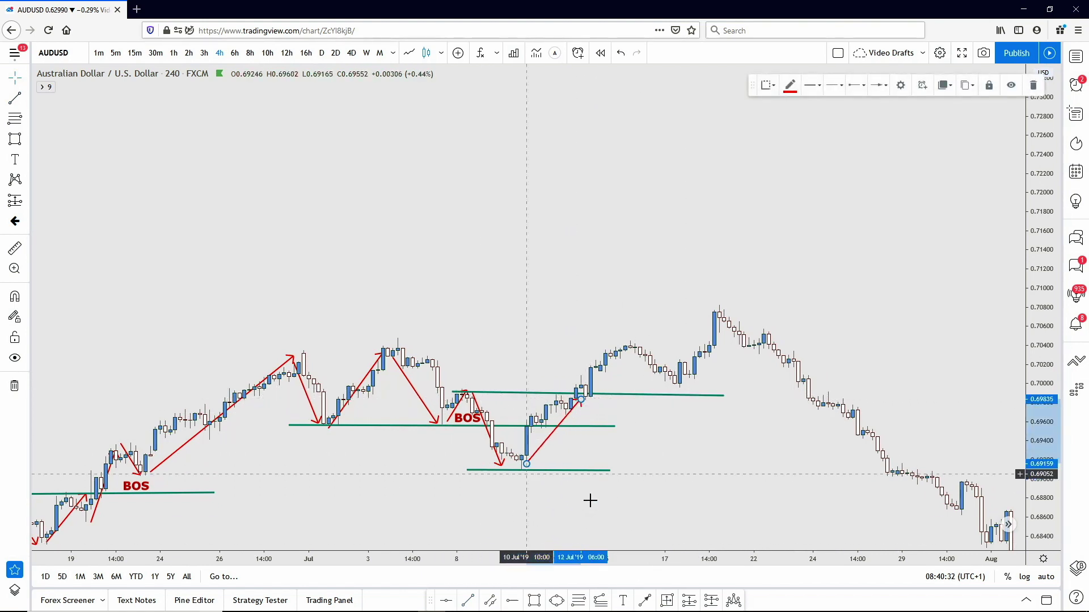
Step: Add a BOS text label above the broken green line
click(623, 602)
click(614, 383)
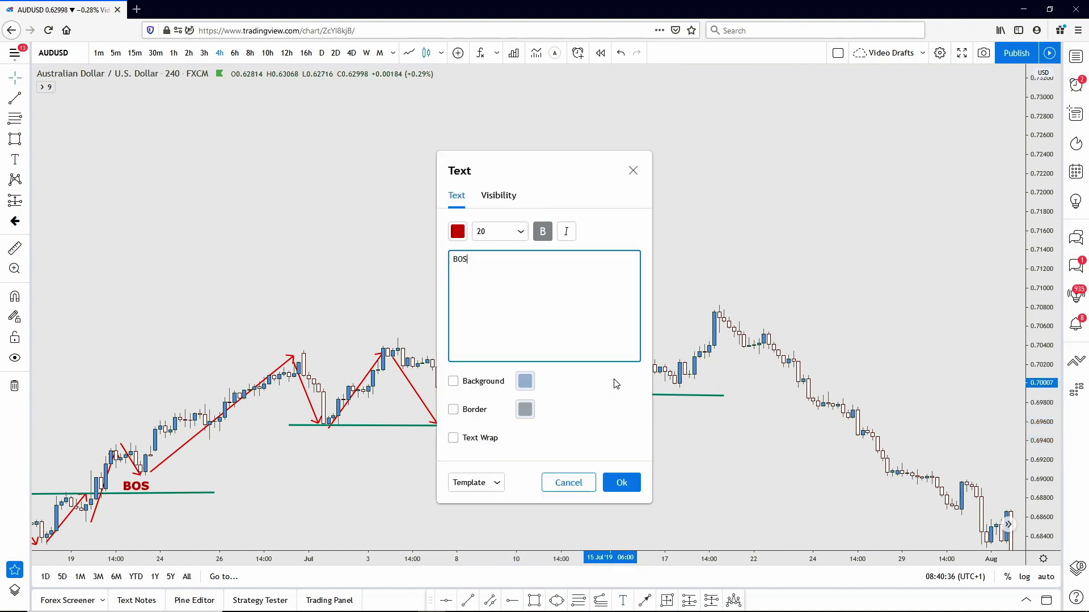
click(632, 487)
drag(628, 383, 613, 385)
Step: Extend the red up arrow to 15 Jul, then draw arrows to 16 Jul low, 19 Jul high, and 0.6999
drag(725, 445, 678, 457)
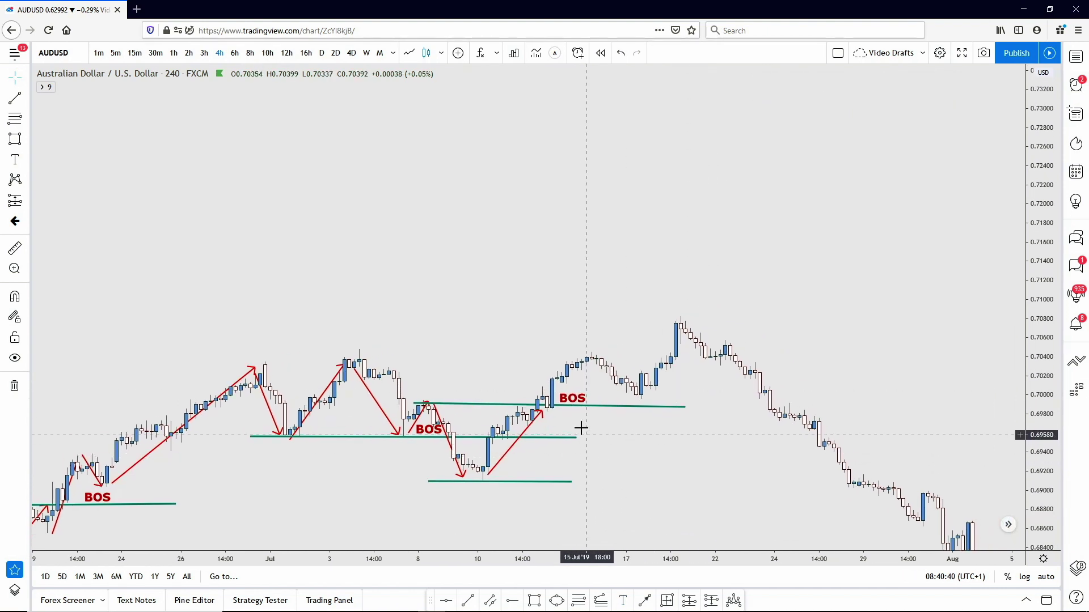
click(581, 352)
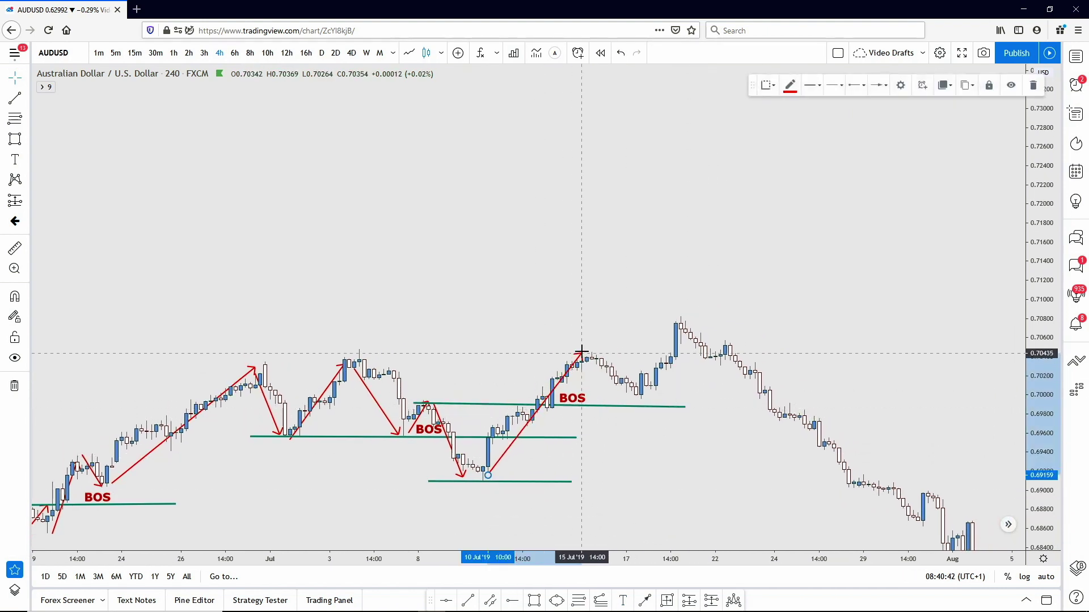
click(644, 601)
click(587, 346)
click(631, 400)
click(645, 600)
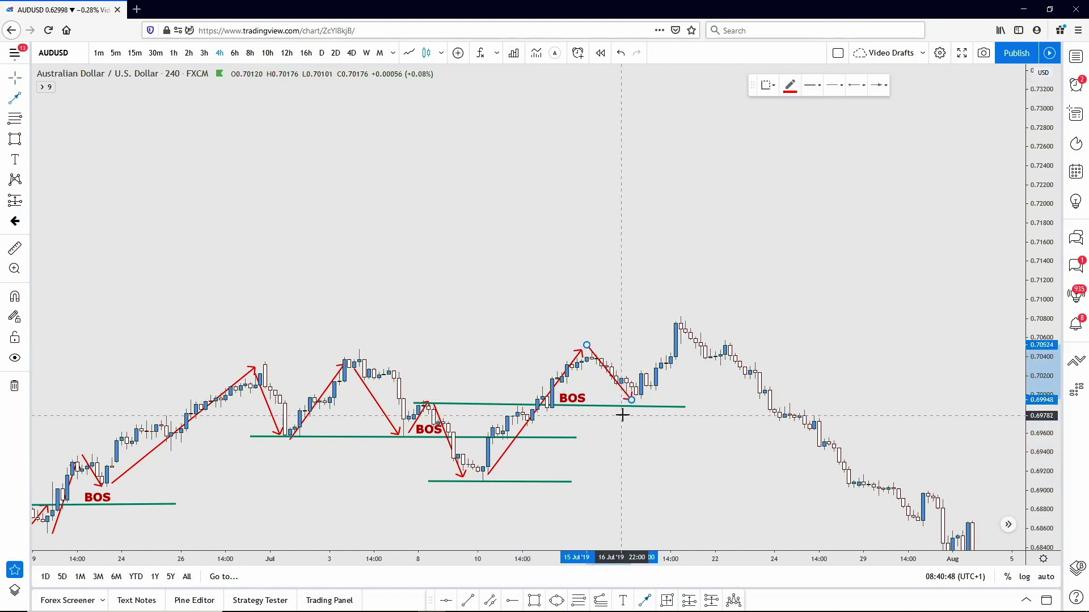
click(641, 401)
click(672, 320)
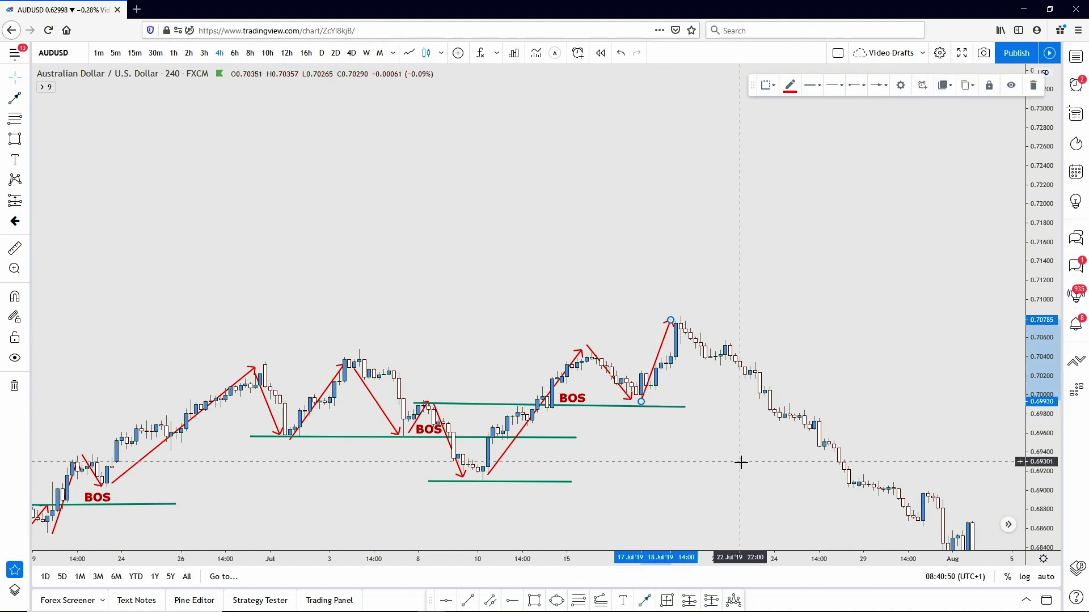
drag(741, 461, 652, 462)
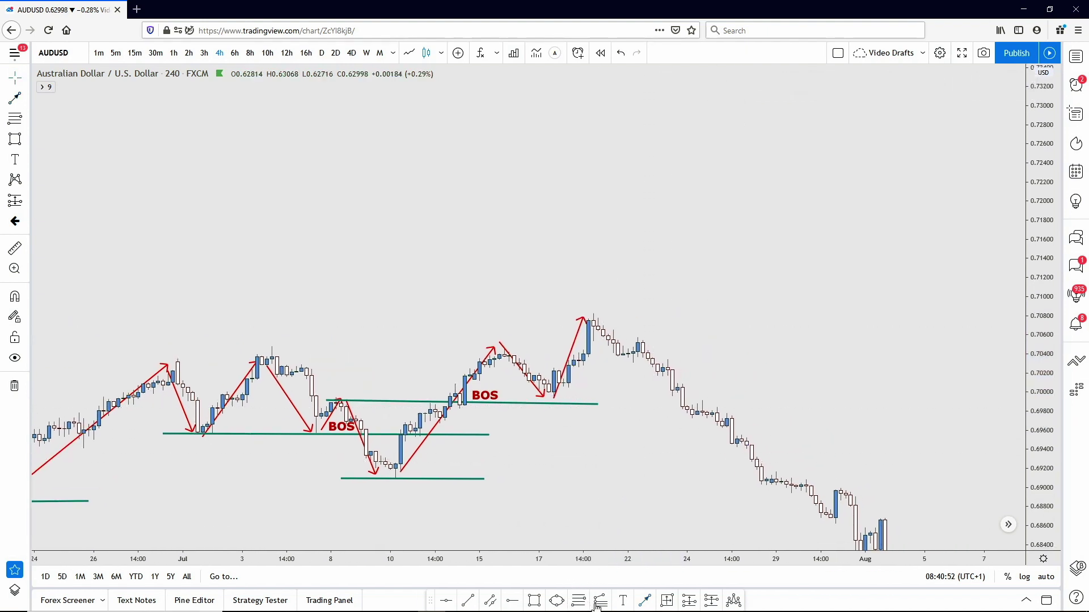
click(644, 601)
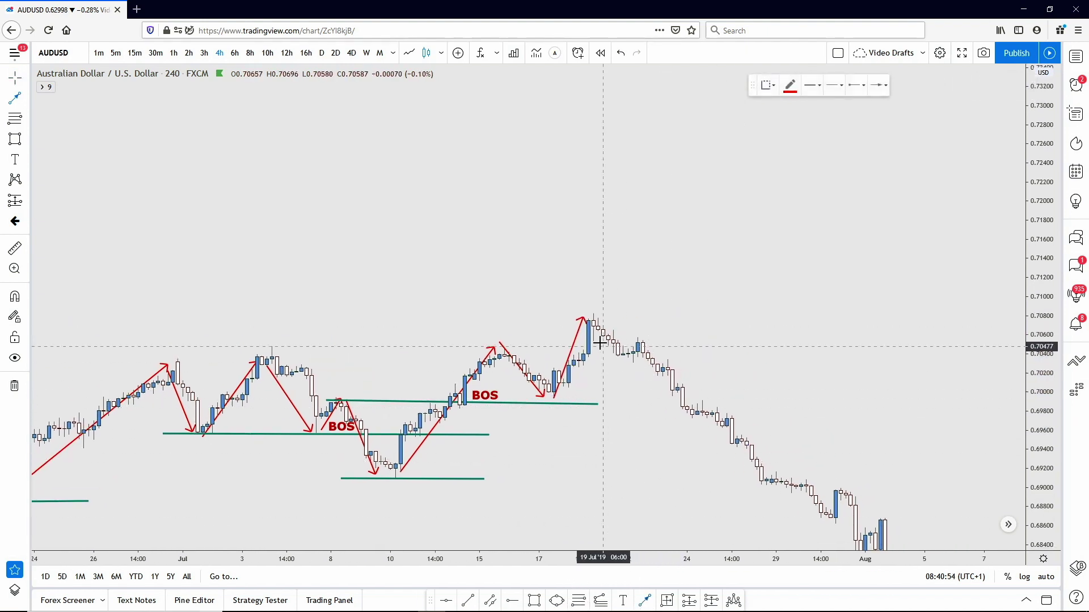
click(594, 317)
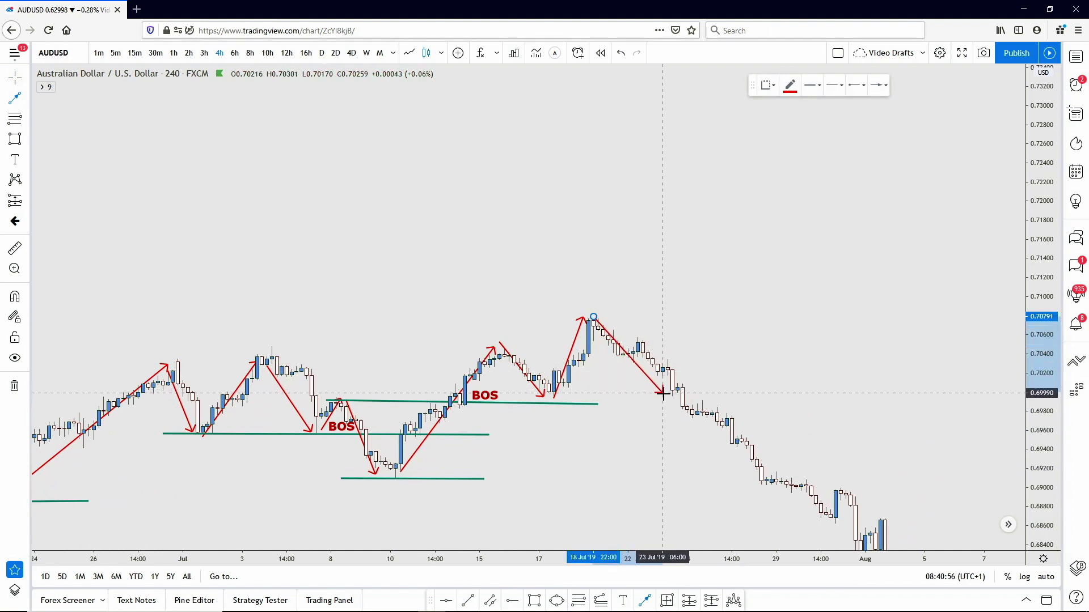
click(667, 393)
Step: Reposition the green line to run from the 16 Jul low to late July
drag(599, 404, 915, 400)
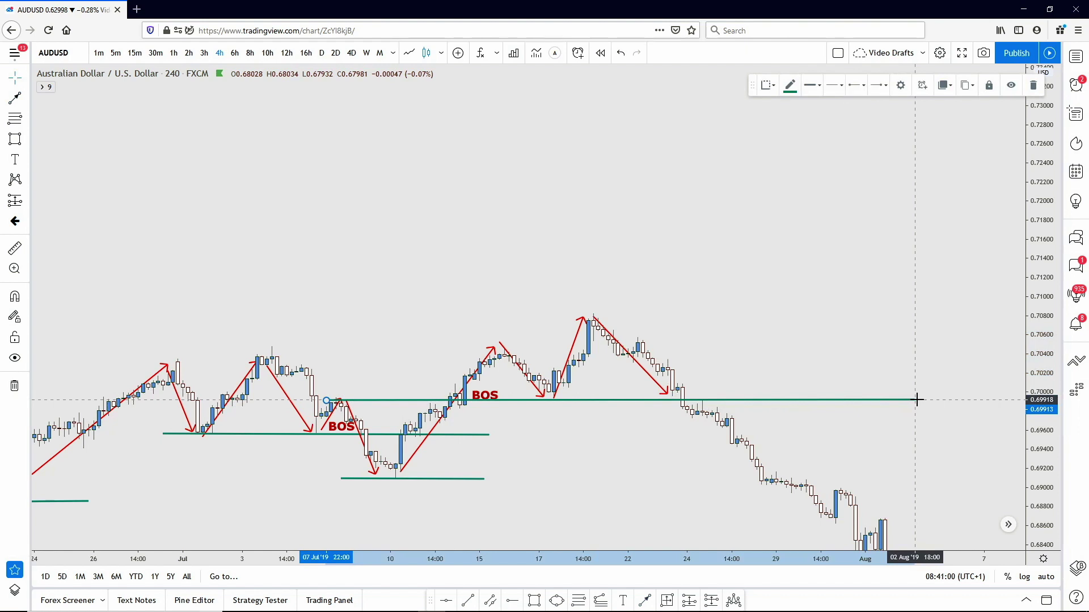
key(Escape)
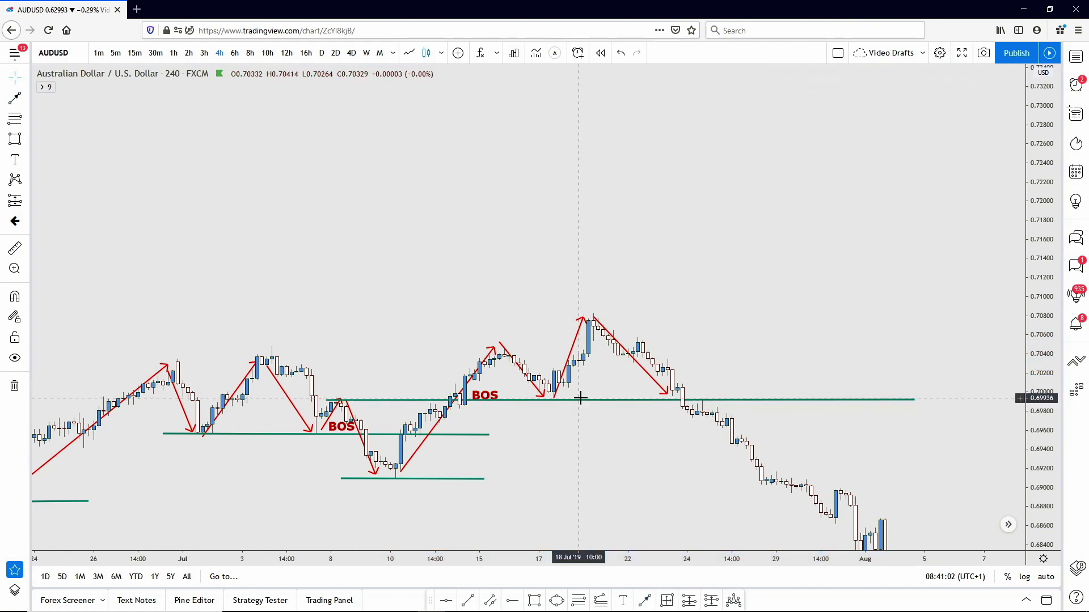
click(580, 404)
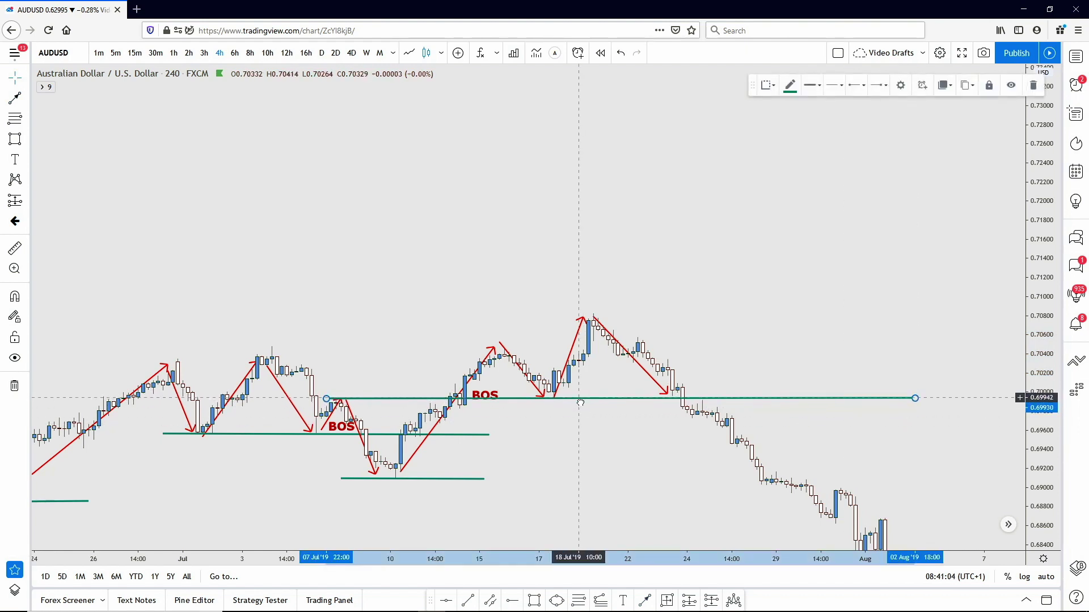
drag(326, 399, 523, 399)
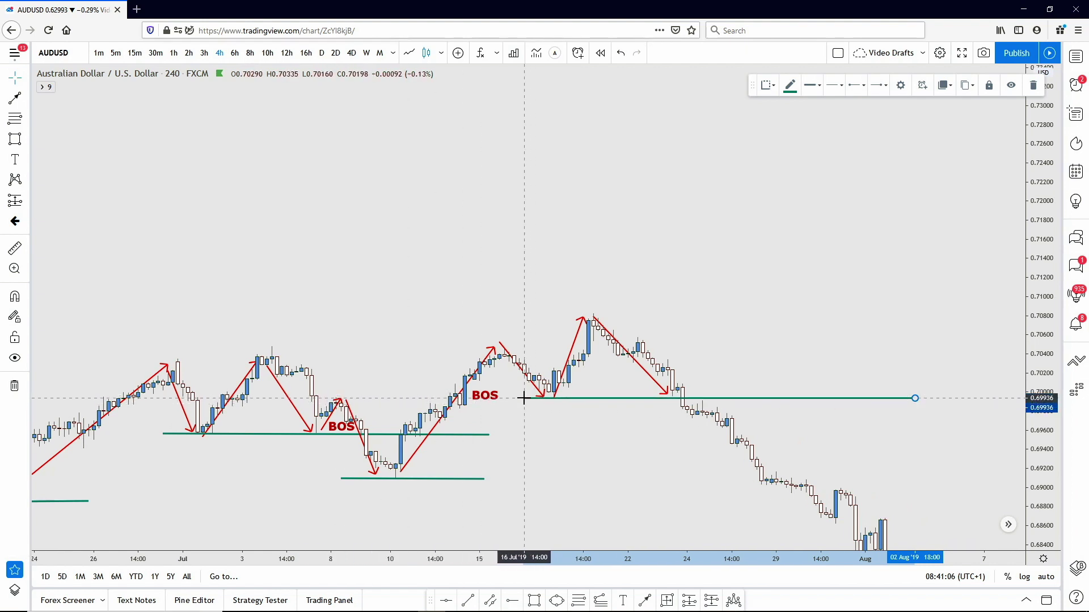
drag(916, 399, 836, 392)
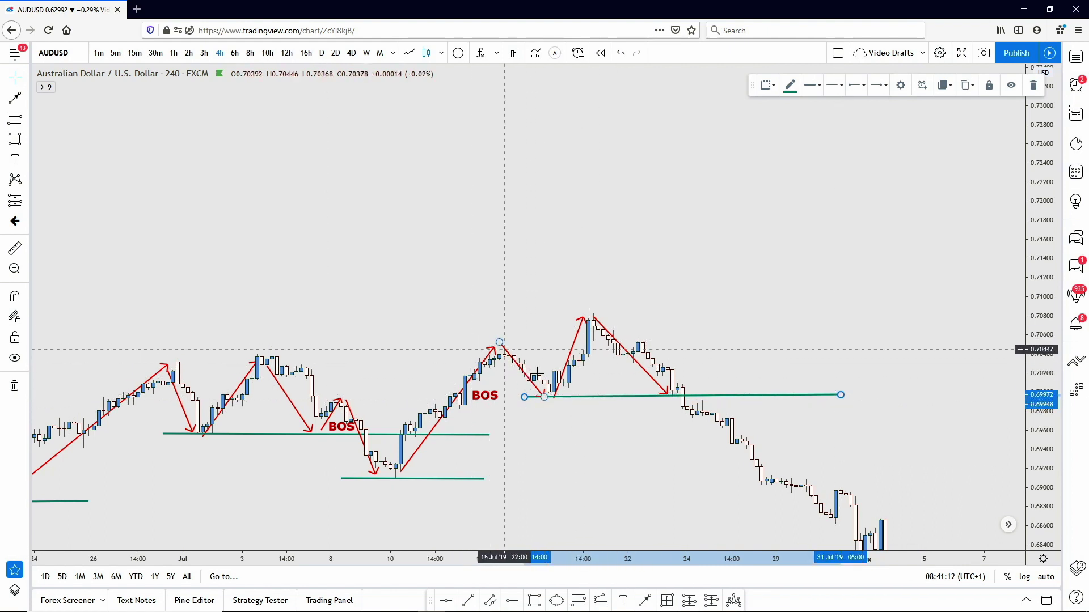
click(667, 395)
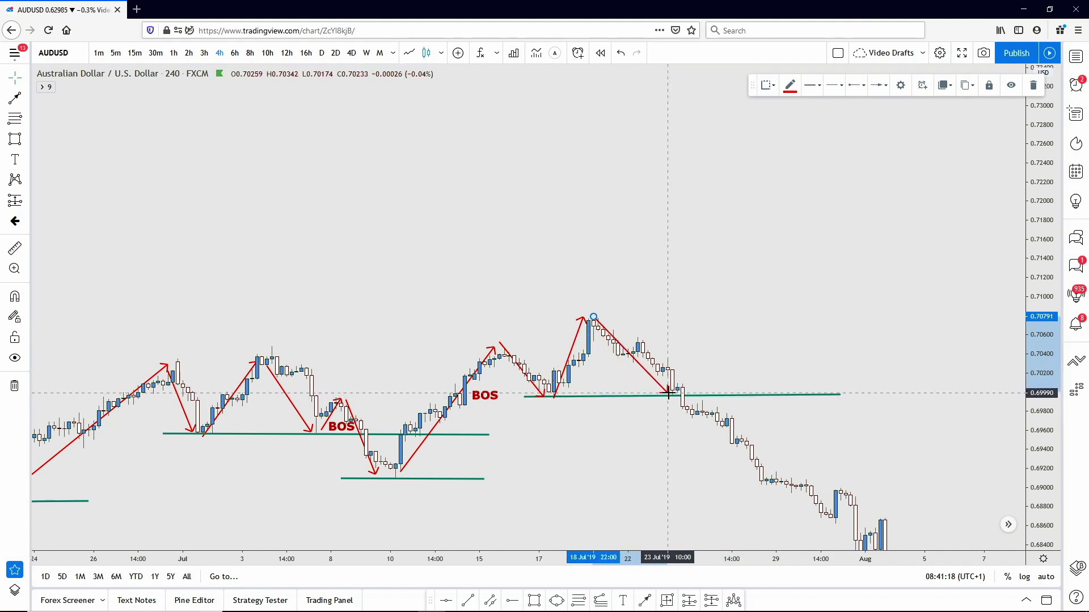
Step: Snap the red down arrow onto the green line and place a BOS label at the late-July break
drag(682, 409, 662, 391)
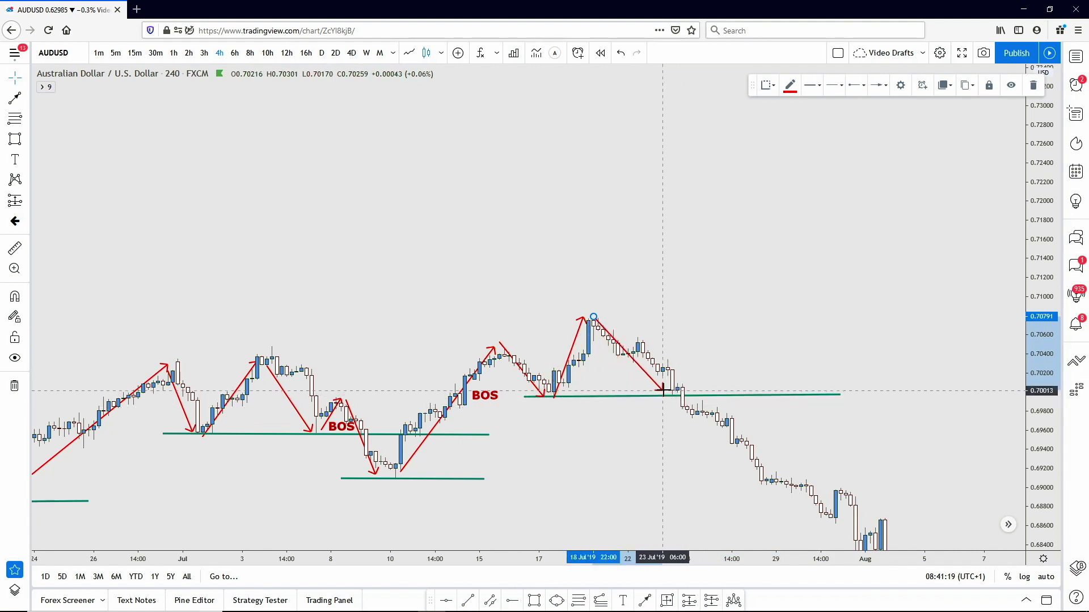
click(627, 602)
click(698, 397)
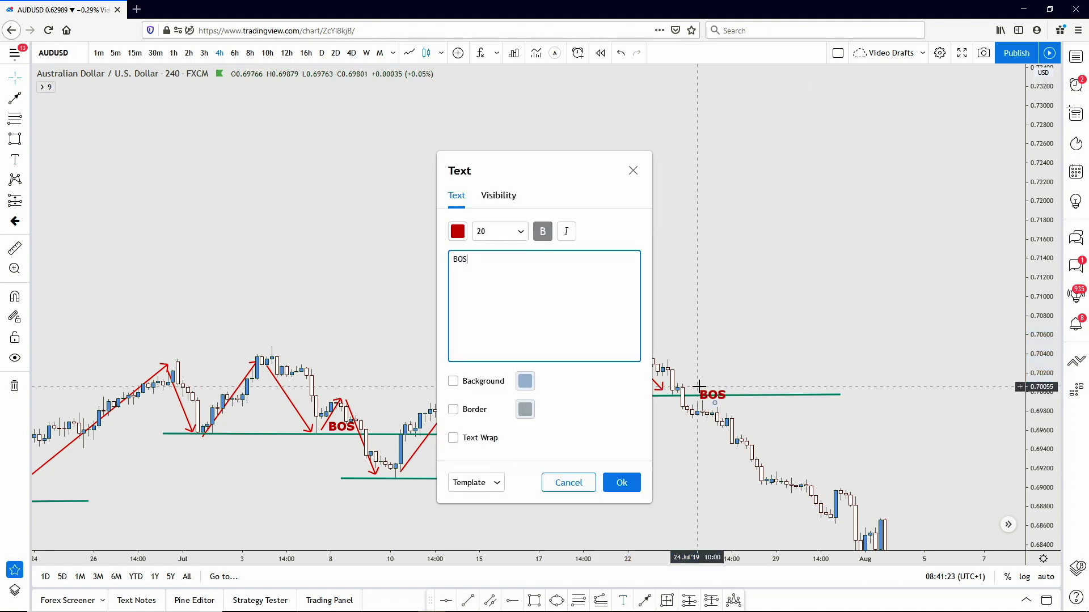
click(622, 483)
drag(719, 394, 567, 315)
click(346, 294)
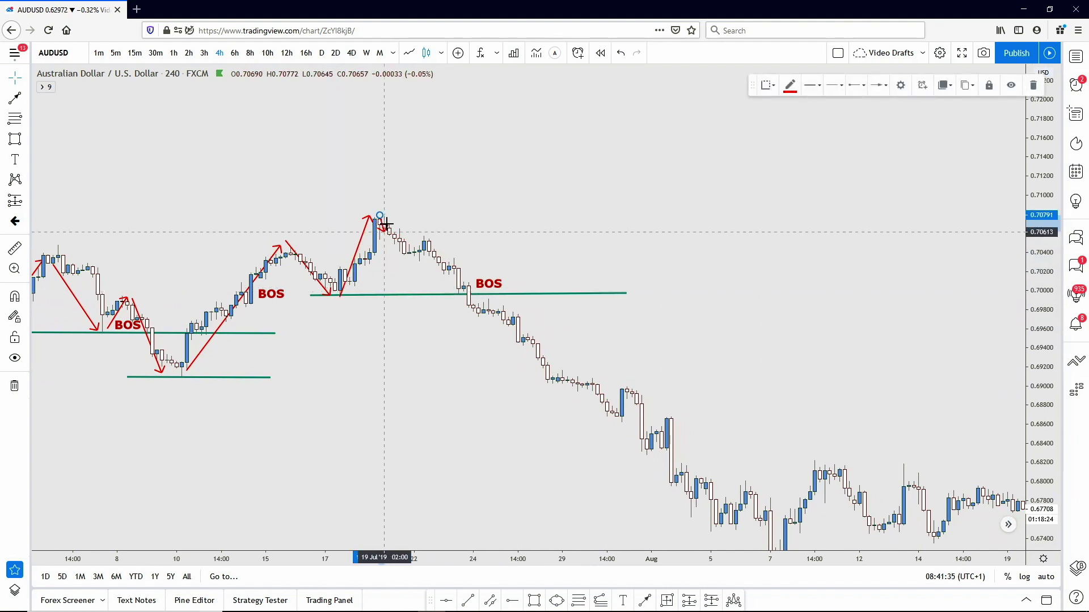
Step: Draw a long red down arrow from the 19 Jul high to the 30 Jul low
mouse_move(380, 217)
mouse_down()
mouse_move(426, 244)
mouse_move(469, 311)
mouse_move(348, 301)
mouse_move(467, 296)
mouse_move(498, 365)
mouse_move(533, 386)
mouse_up()
drag(580, 426, 561, 433)
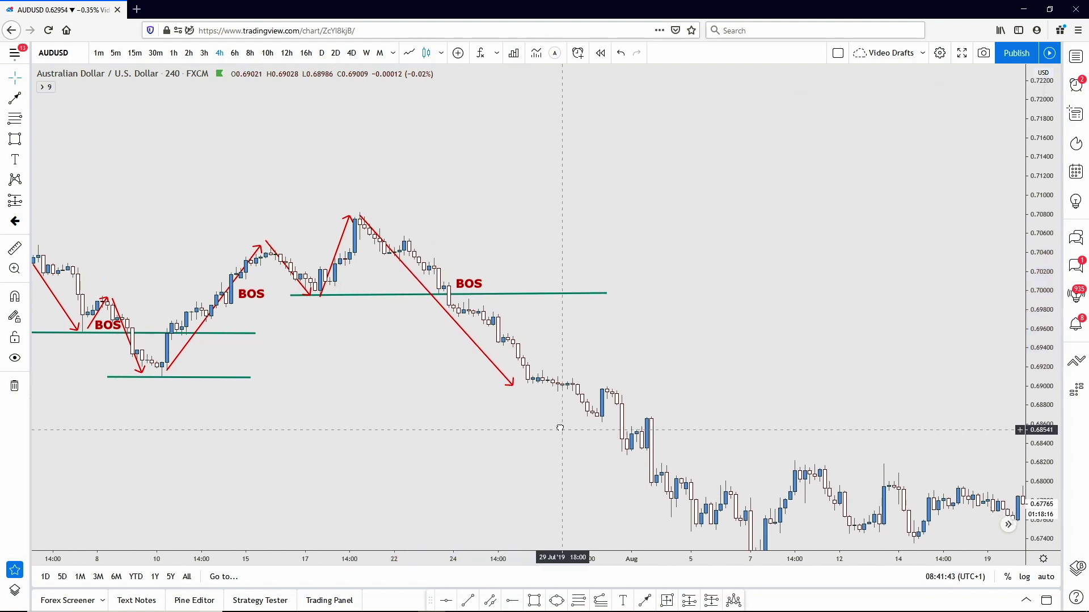
click(465, 282)
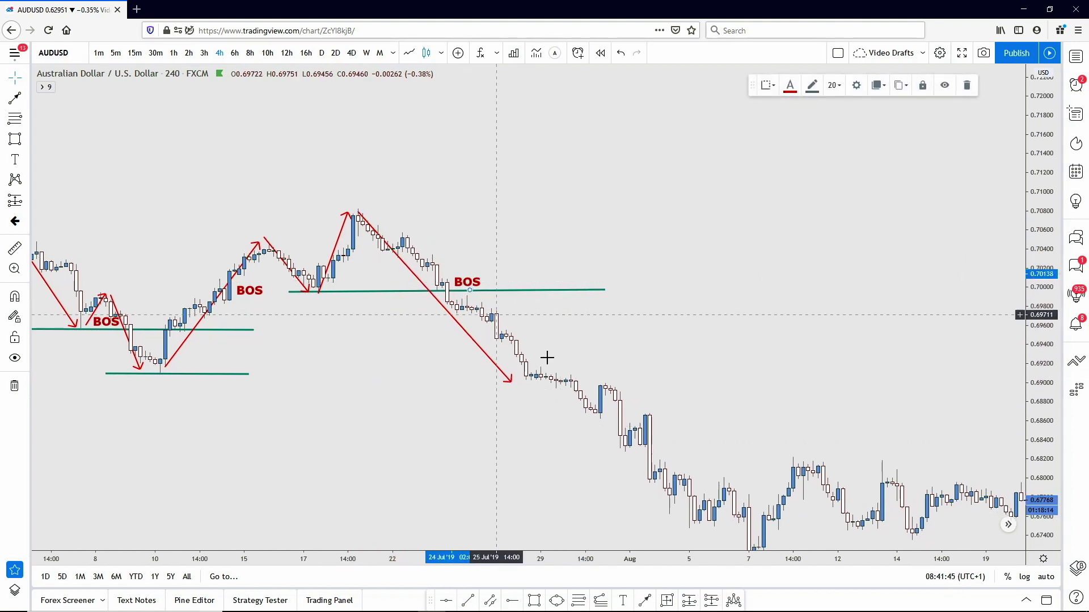
drag(512, 384, 576, 422)
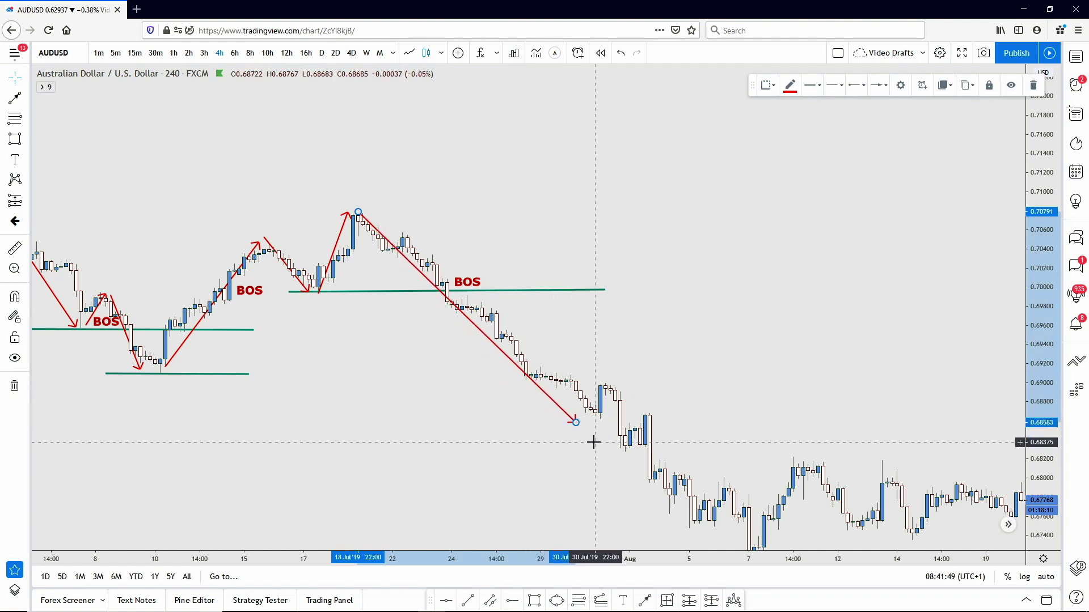
Step: Add red arrows up to the 31 Jul high, down to the 1 Aug low, then up again
click(640, 604)
click(591, 425)
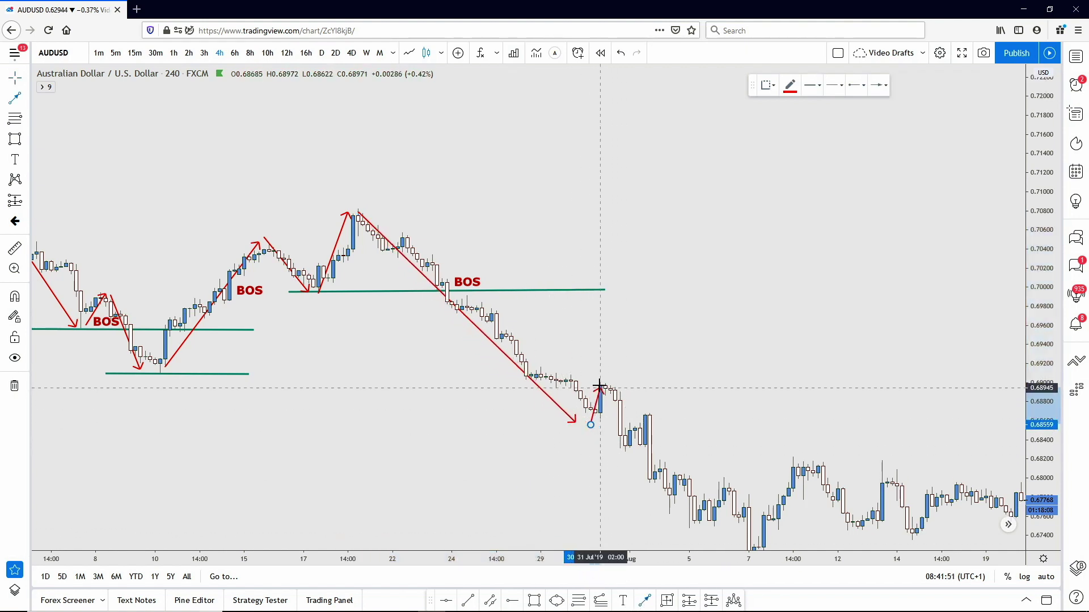
click(600, 383)
drag(600, 383, 476, 315)
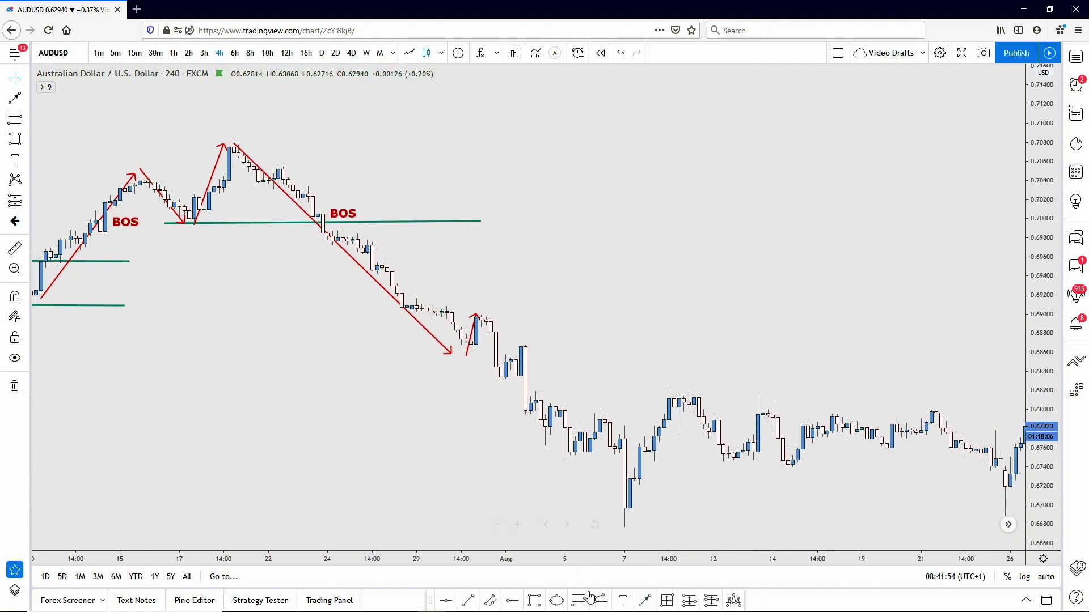
click(643, 603)
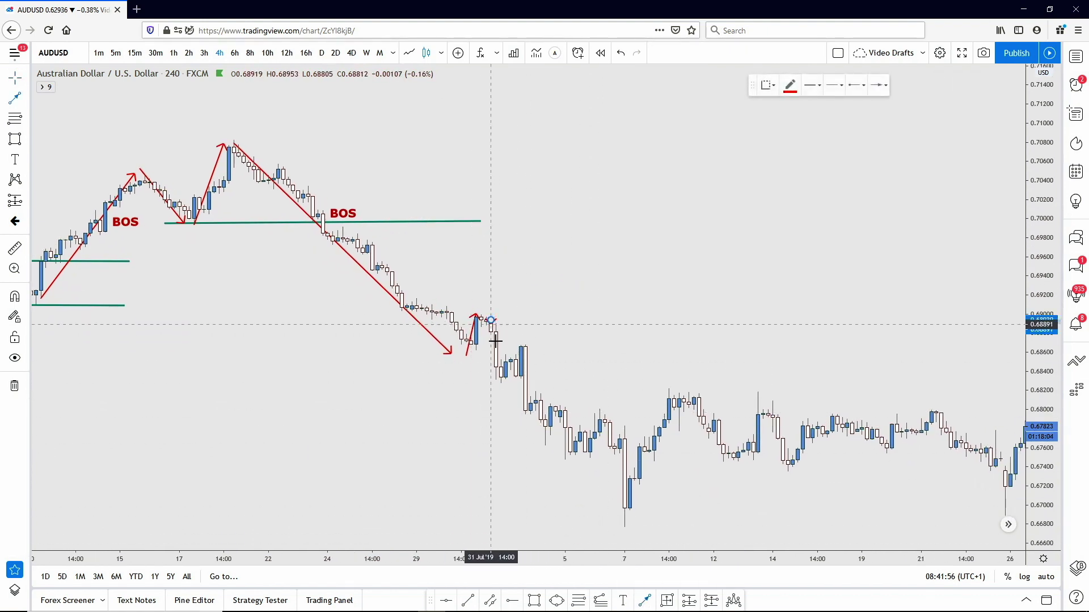
click(496, 386)
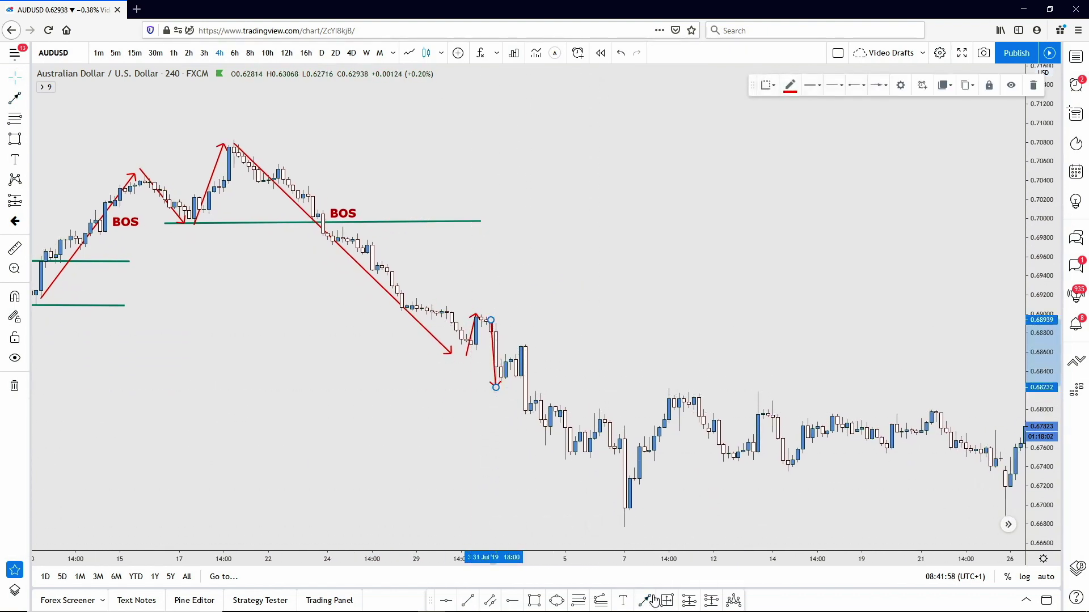
click(506, 389)
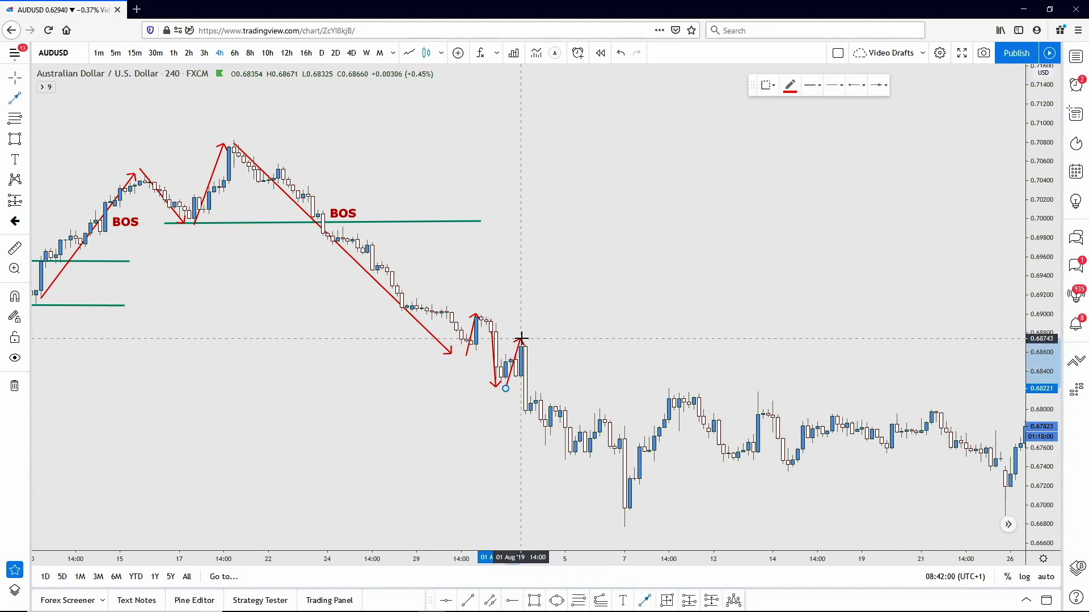
click(520, 339)
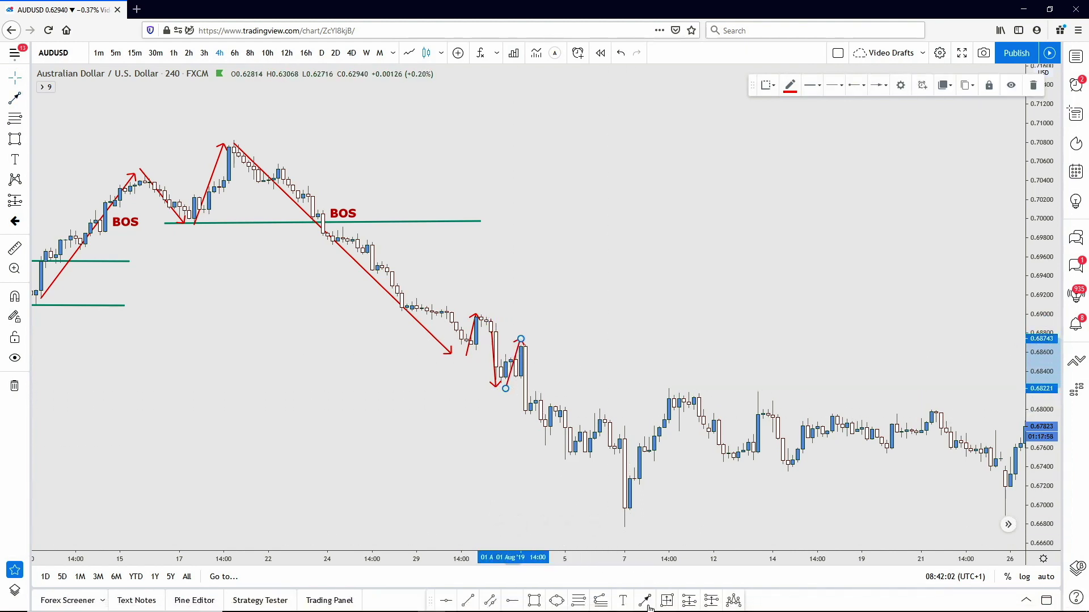
Step: Continue the red zigzag down to the next swing low and up to the following high
click(645, 602)
click(530, 345)
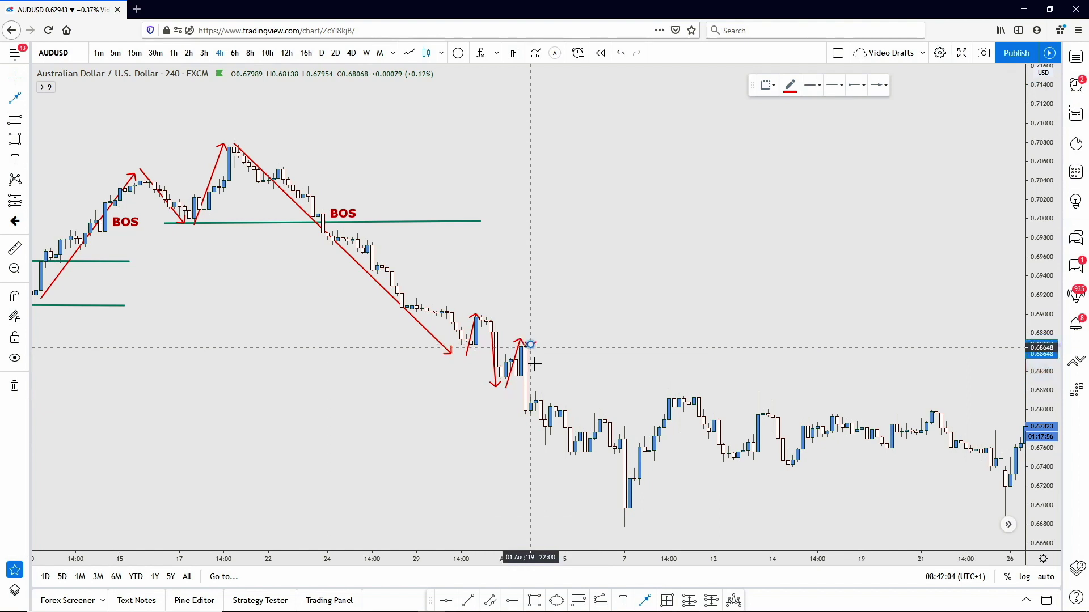
click(550, 458)
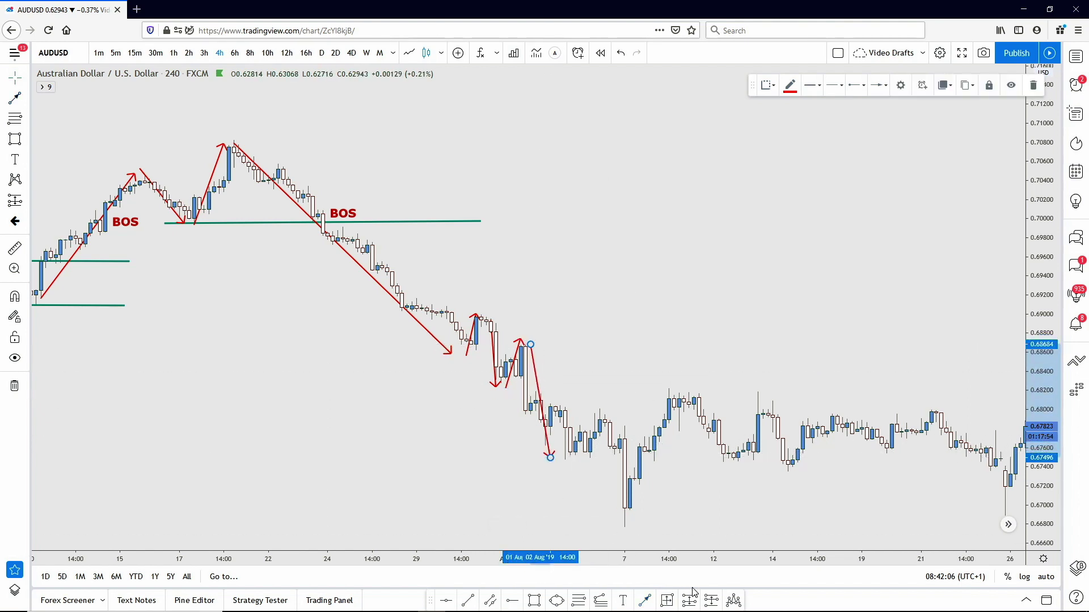
click(645, 601)
click(560, 461)
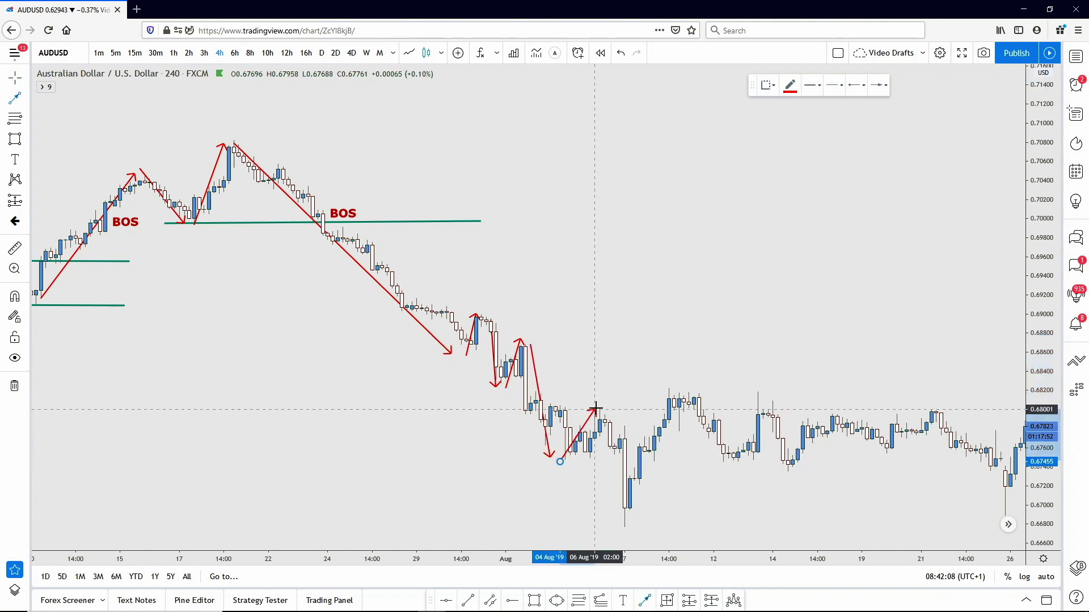
click(594, 408)
drag(722, 501, 669, 410)
click(645, 600)
click(494, 343)
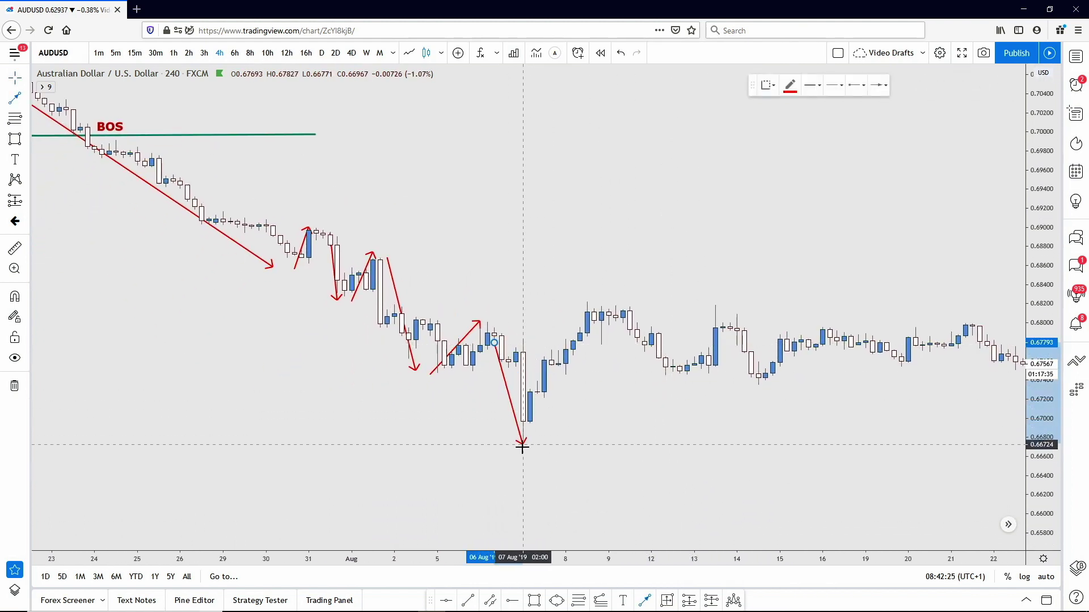
Step: Finish the down arrow at the 0.6670 low and add an up arrow to the 0.6815 high
click(508, 436)
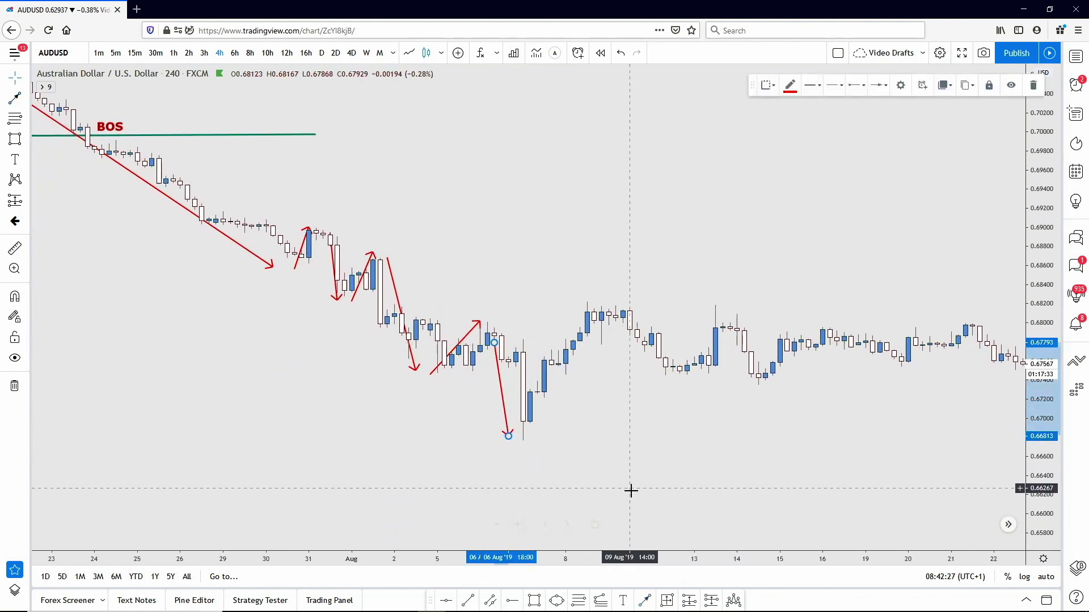
click(645, 601)
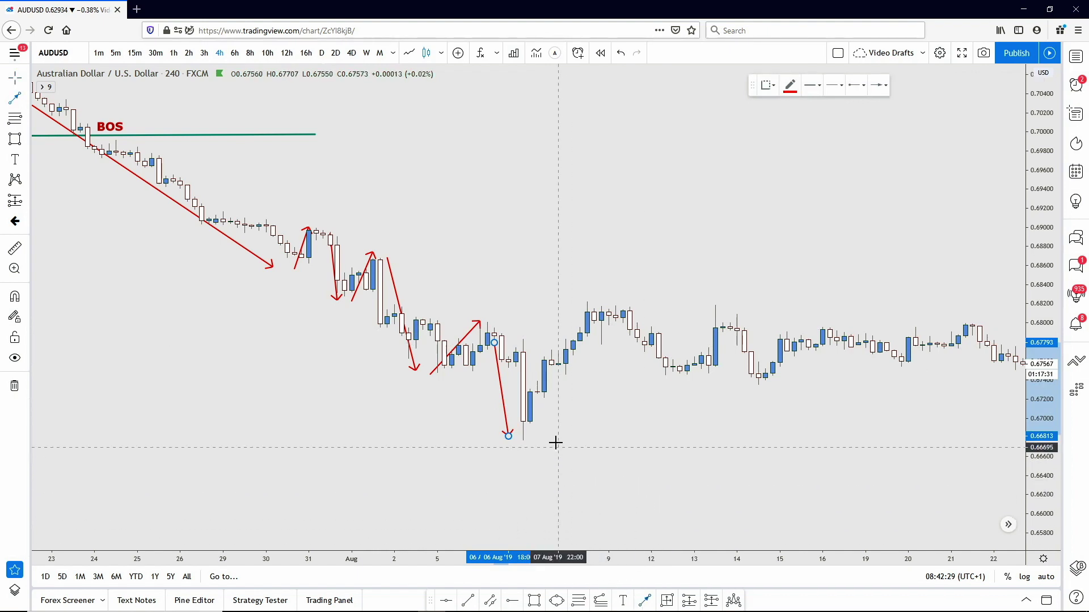
click(530, 435)
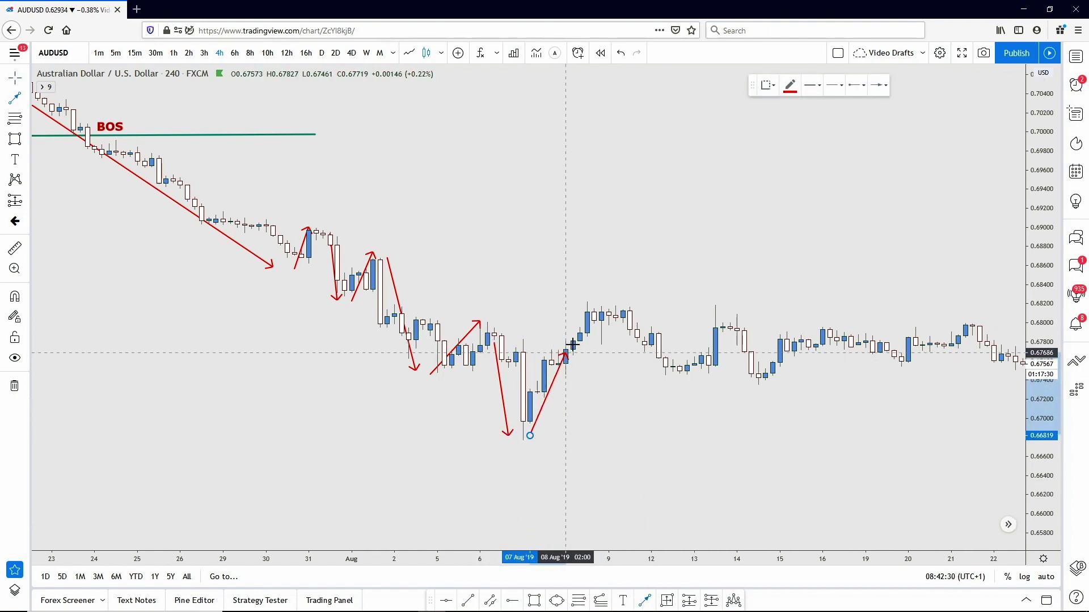
click(595, 308)
click(994, 445)
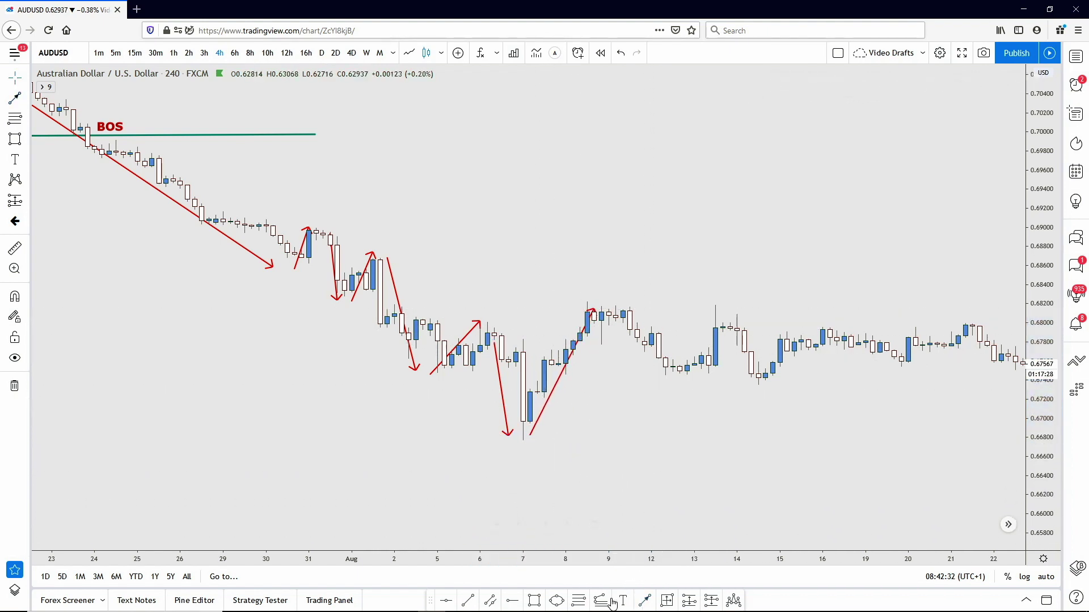
Step: Draw a green structure line at the early-August swing high, extended into September to the break
click(469, 601)
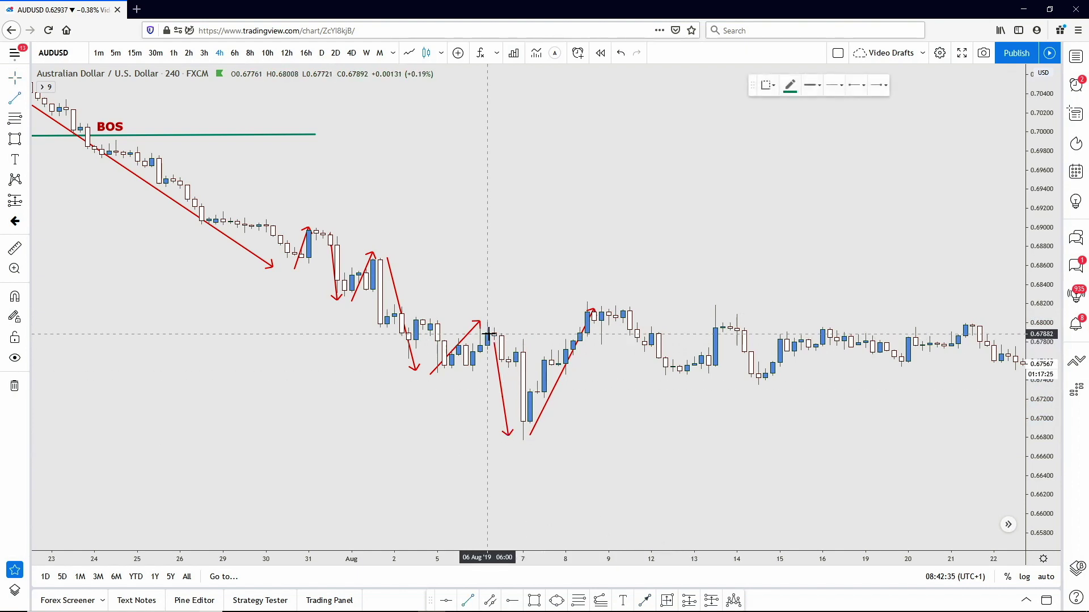
click(465, 322)
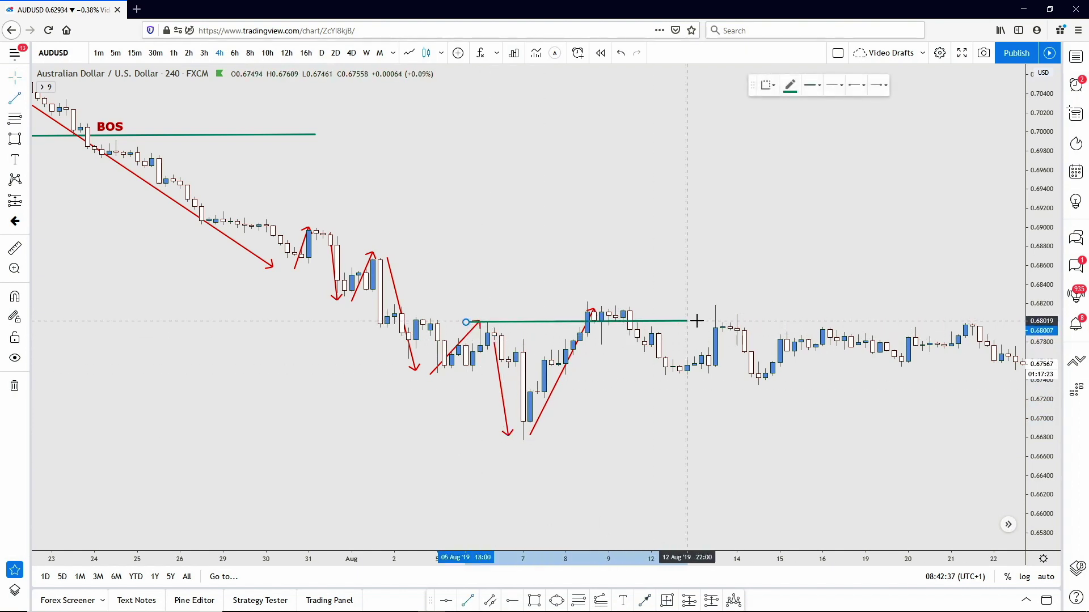
click(830, 316)
click(811, 433)
drag(812, 433, 554, 414)
scroll(586, 440, down, 2)
scroll(527, 356, down, 1)
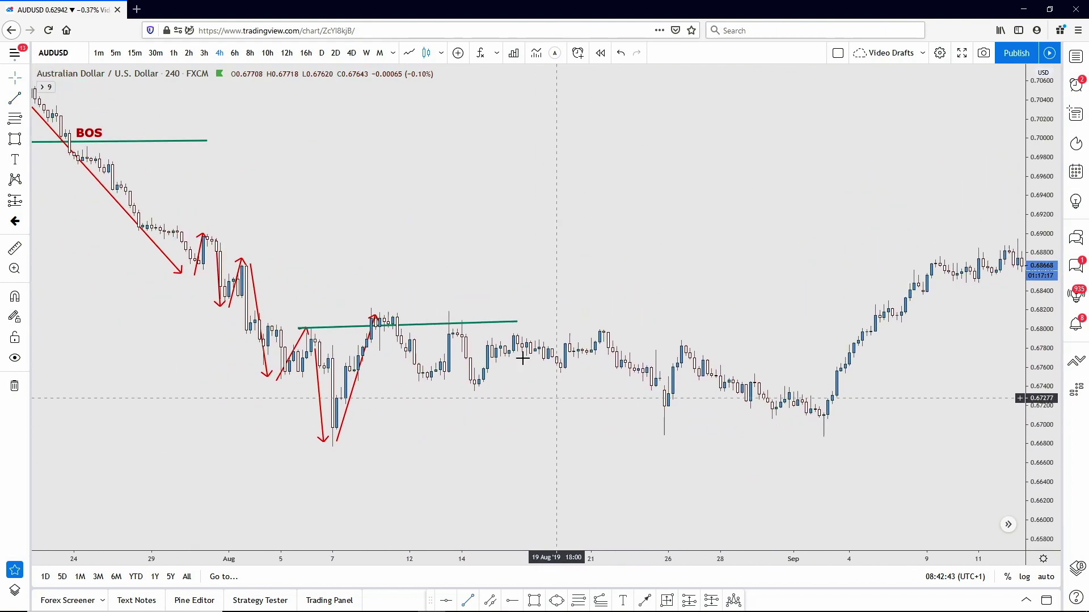
drag(518, 323, 1006, 332)
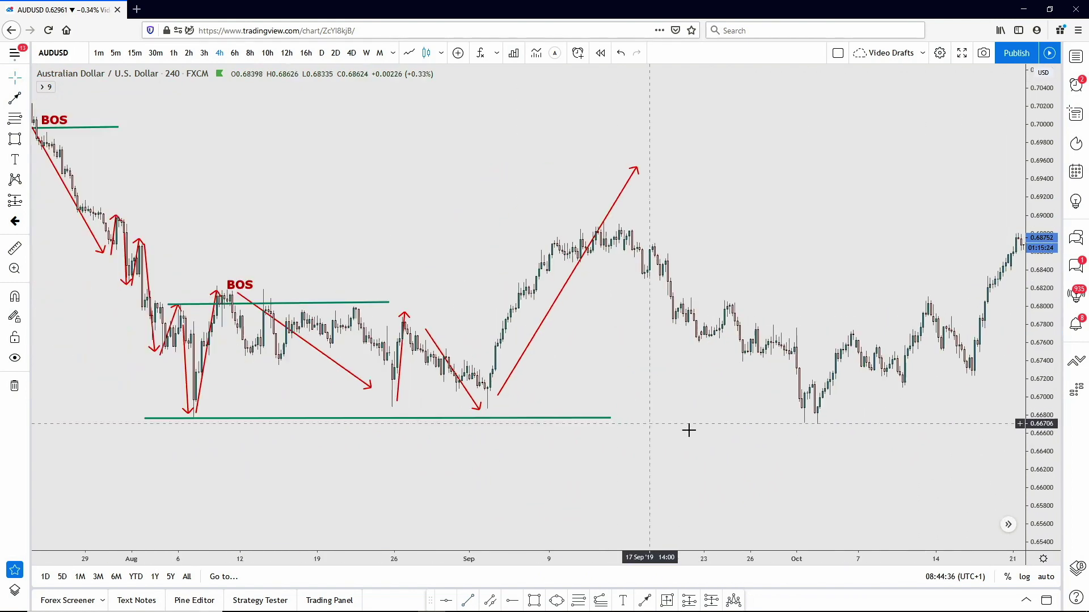
mouse_move(688, 431)
mouse_down()
mouse_move(690, 501)
mouse_move(639, 486)
mouse_up()
scroll(639, 486, down, 2)
scroll(726, 445, left, 10)
scroll(138, 317, left, 15)
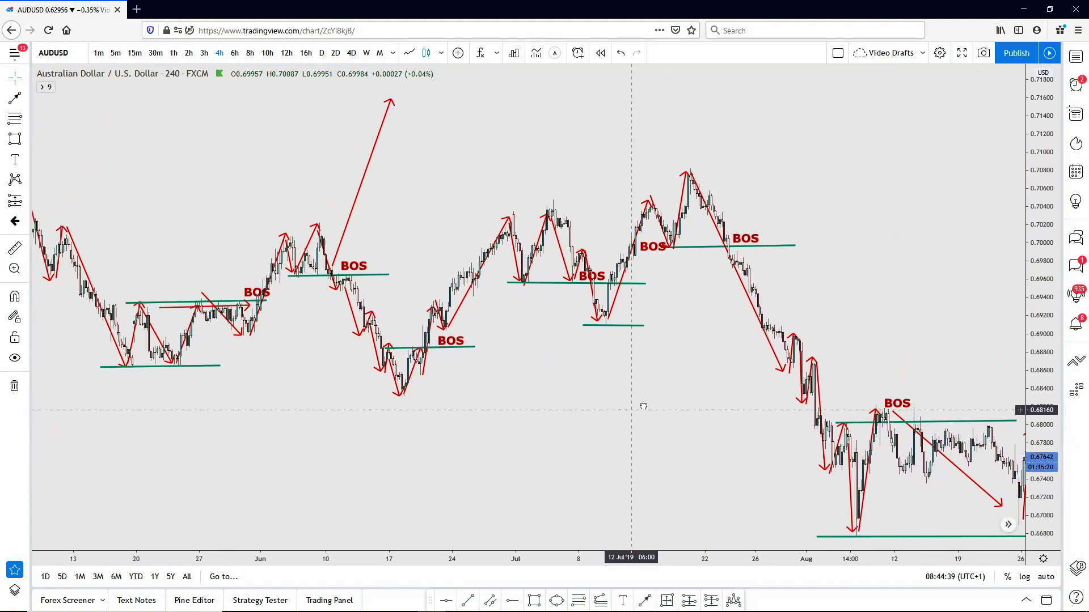
scroll(505, 445, left, 5)
scroll(713, 421, right, 6)
drag(712, 420, 774, 447)
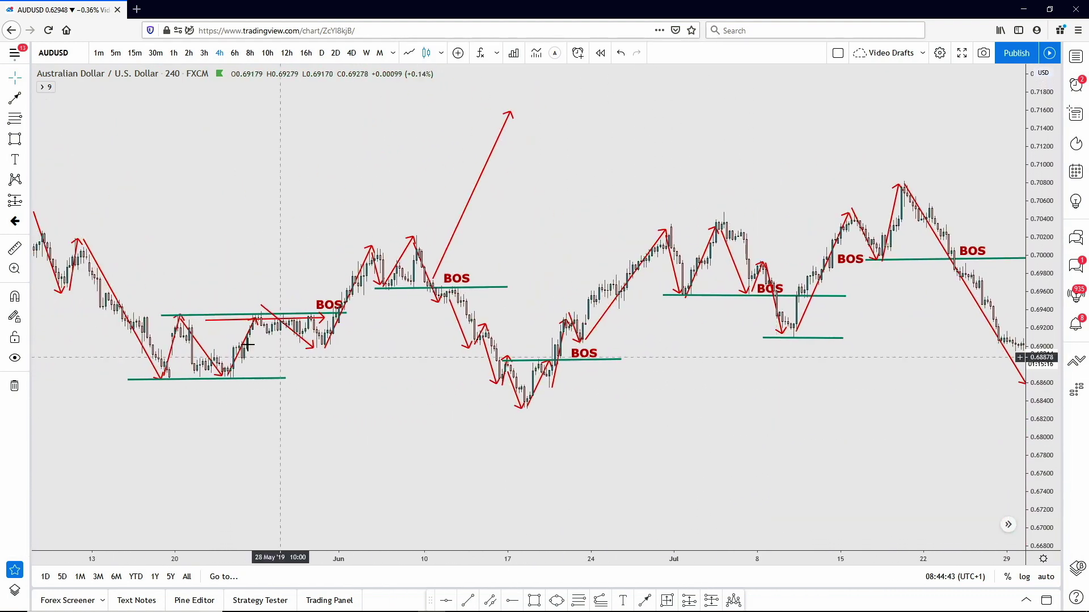
drag(394, 387, 454, 448)
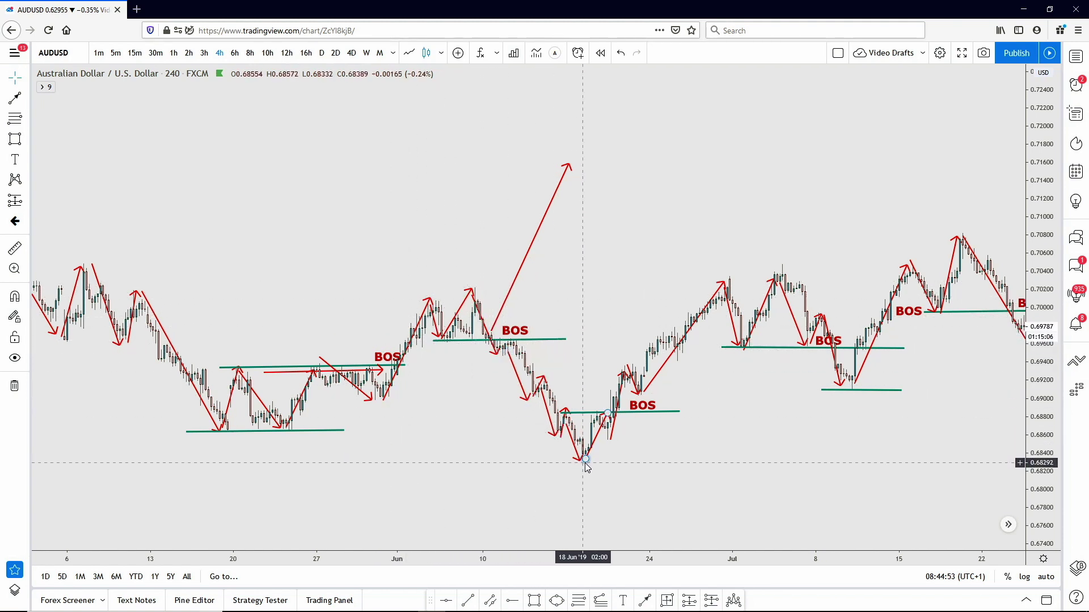
drag(710, 479, 525, 494)
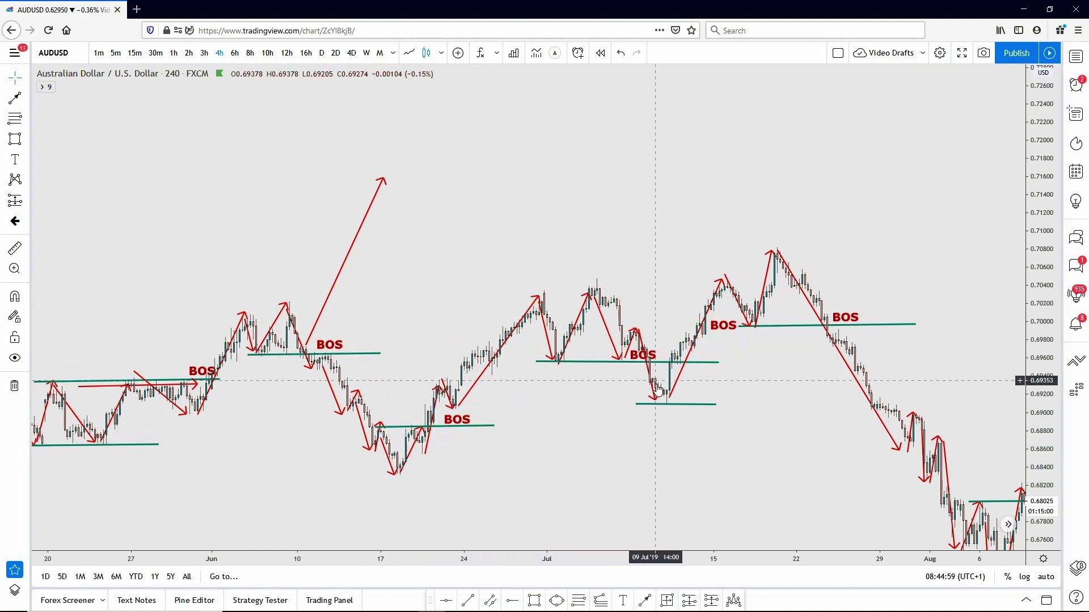
drag(700, 431, 564, 477)
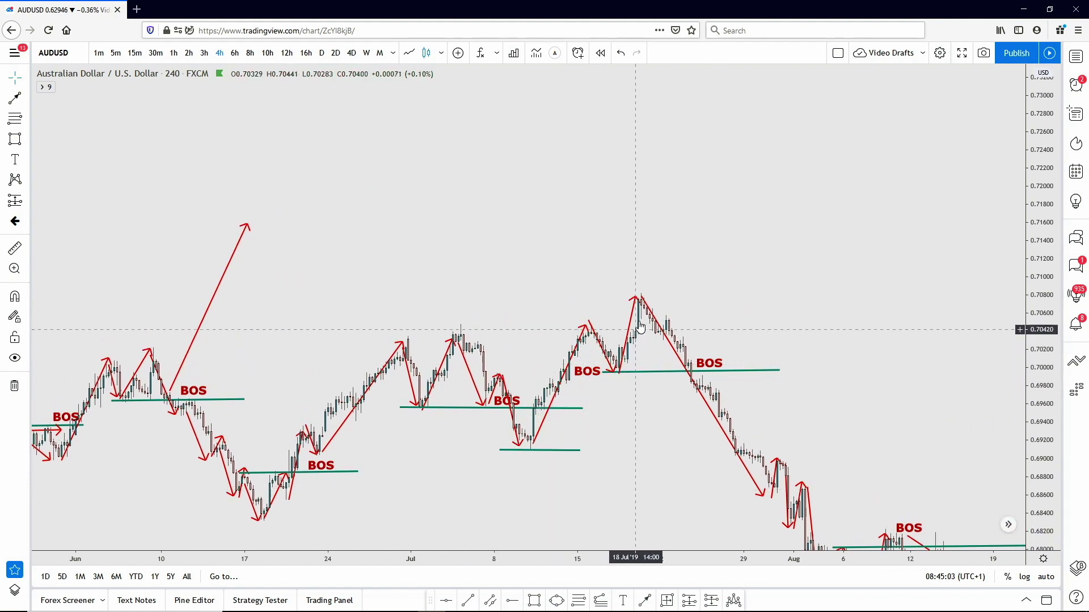
drag(691, 440, 468, 240)
drag(380, 328, 807, 452)
mouse_move(405, 518)
mouse_down()
mouse_move(454, 490)
mouse_move(612, 494)
mouse_up()
mouse_move(151, 491)
mouse_down()
mouse_move(469, 512)
mouse_move(617, 432)
mouse_up()
mouse_move(63, 397)
mouse_down()
mouse_move(299, 377)
mouse_move(997, 352)
mouse_up()
mouse_move(109, 329)
mouse_down()
mouse_move(335, 383)
mouse_move(530, 376)
mouse_up()
mouse_move(268, 317)
mouse_down()
mouse_move(338, 244)
mouse_move(694, 168)
mouse_up()
drag(469, 189, 787, 311)
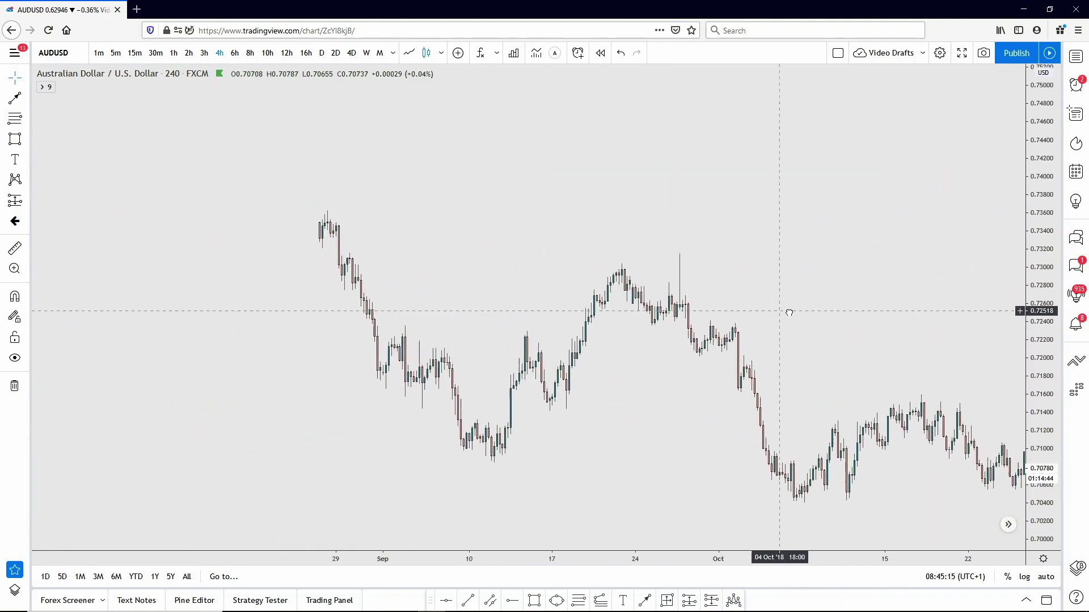
Step: Draw a green horizontal line and move it down to the September 2018 lows near 0.7135
drag(356, 193, 639, 257)
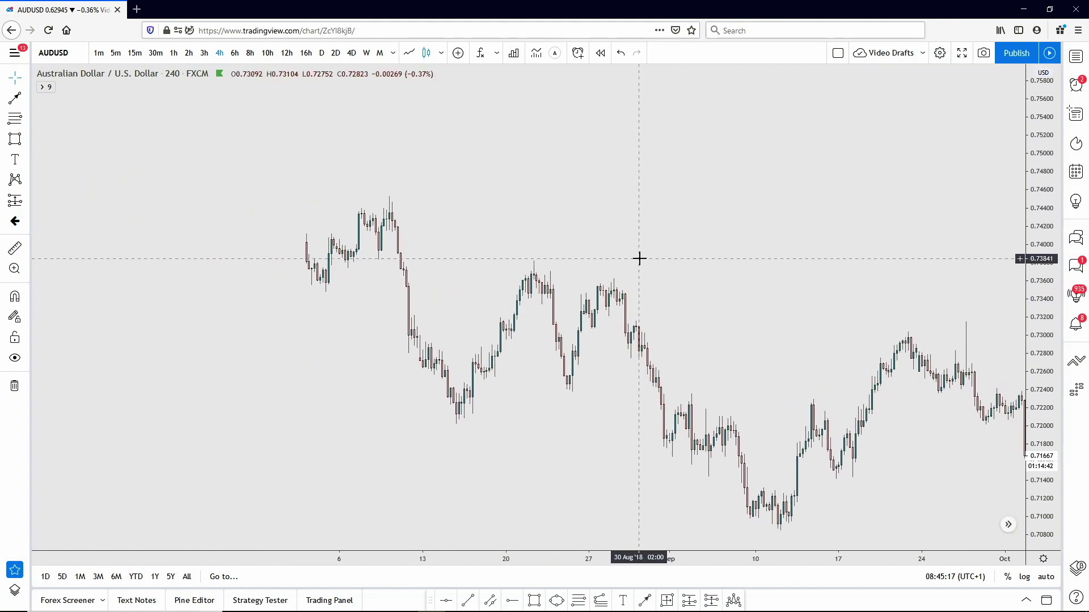
scroll(584, 420, up, 3)
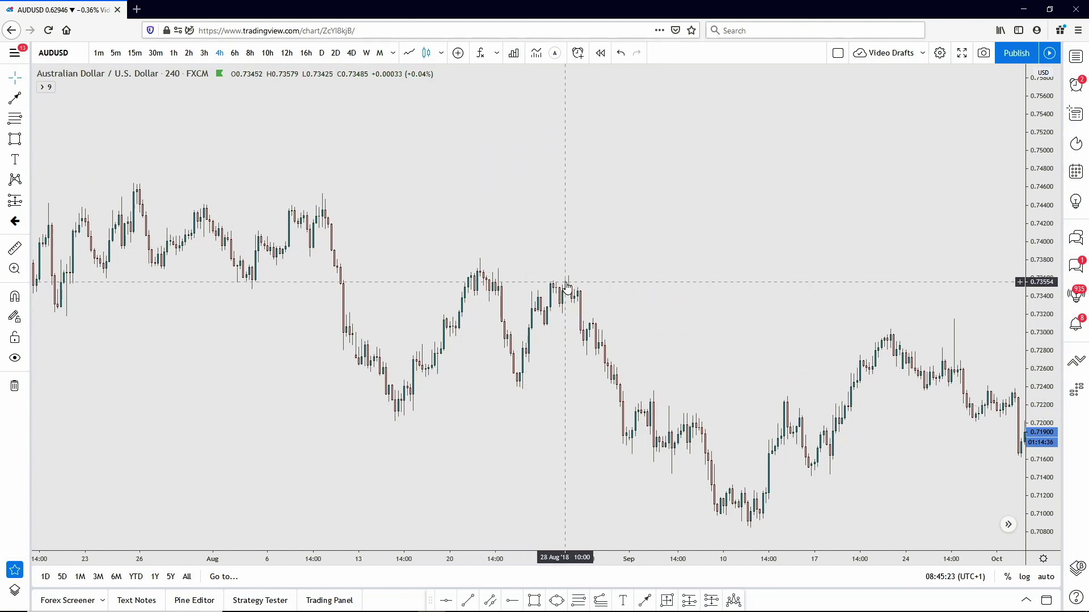
click(467, 602)
click(432, 258)
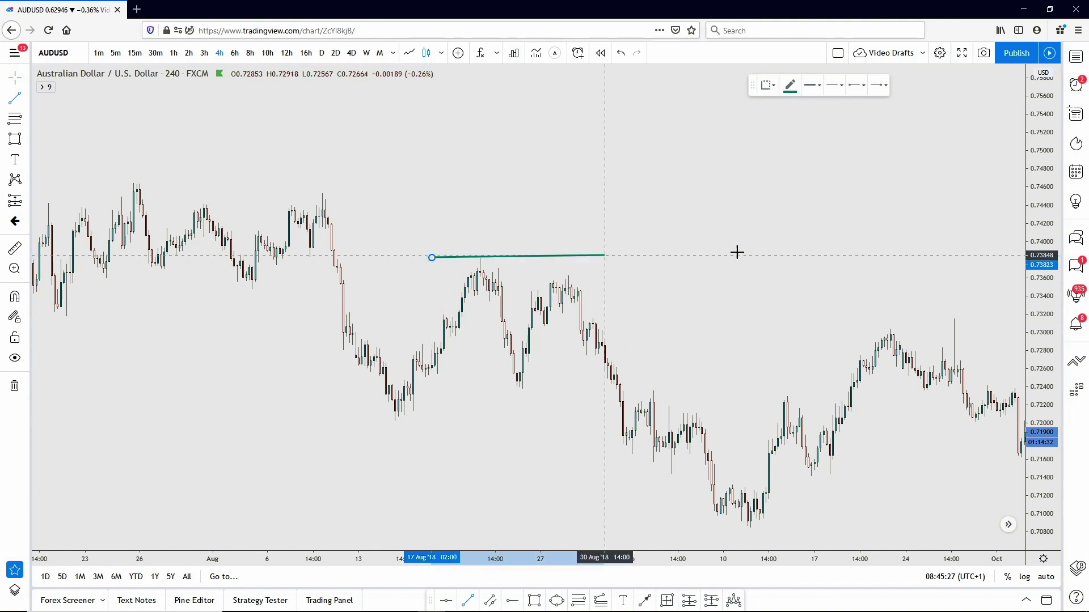
click(784, 259)
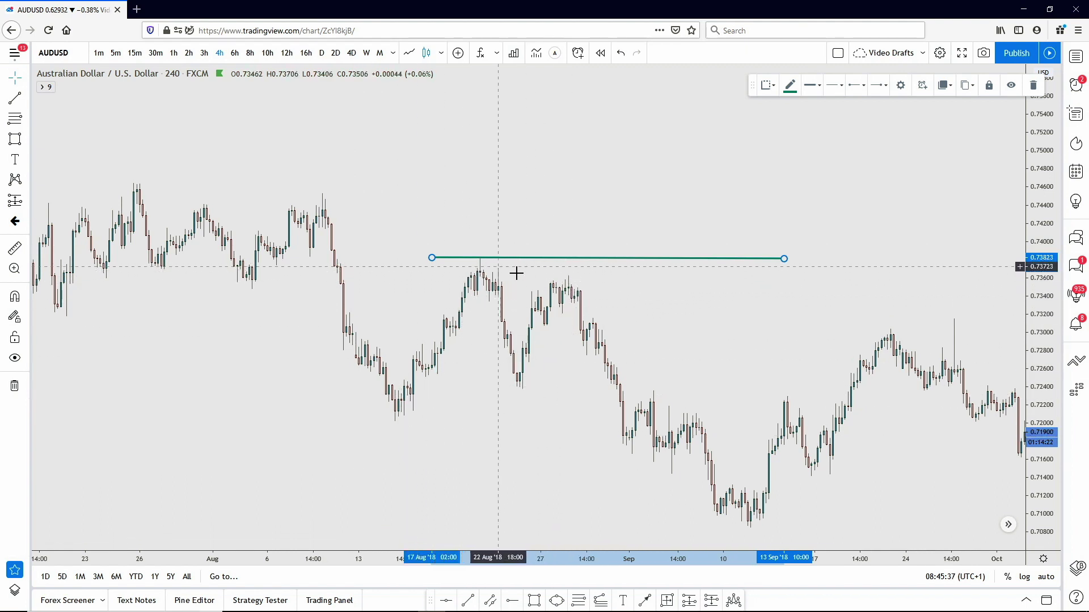
drag(571, 456, 392, 397)
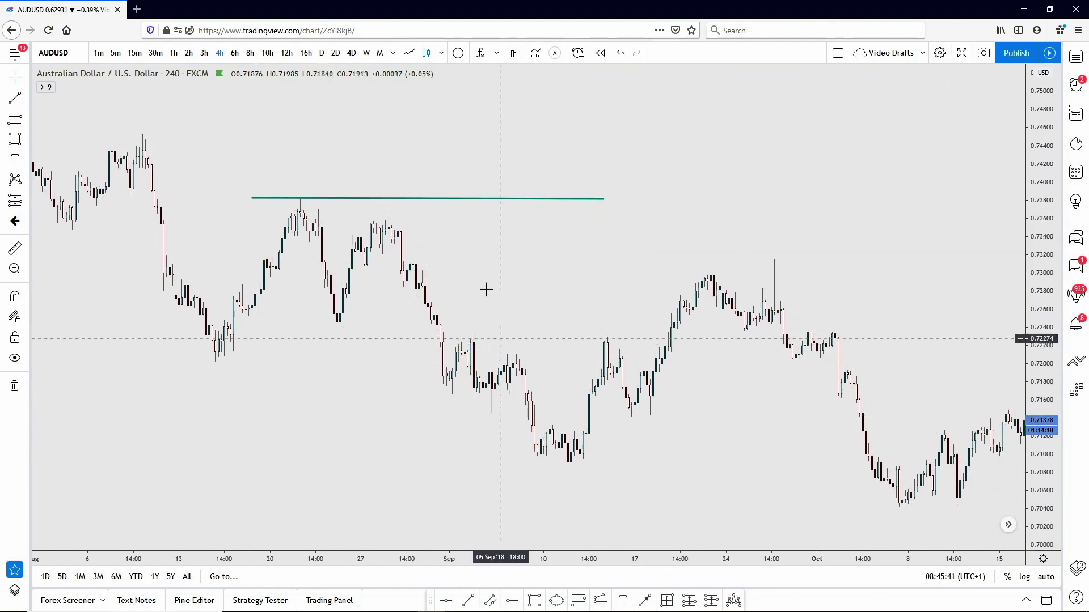
drag(450, 205, 625, 428)
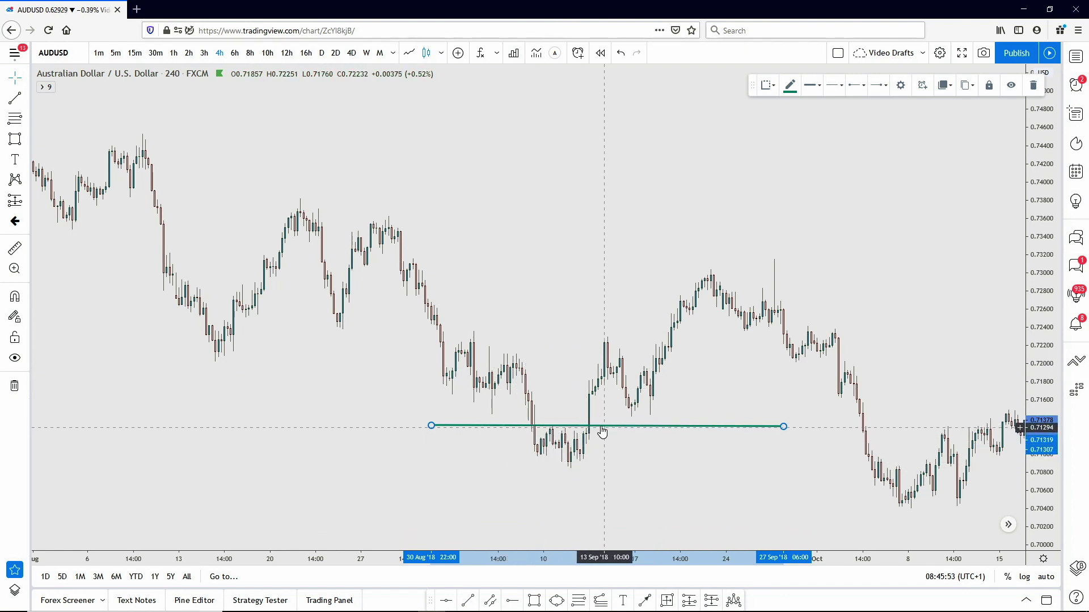
Step: Add a BOS text label above the green September line
click(623, 601)
click(602, 415)
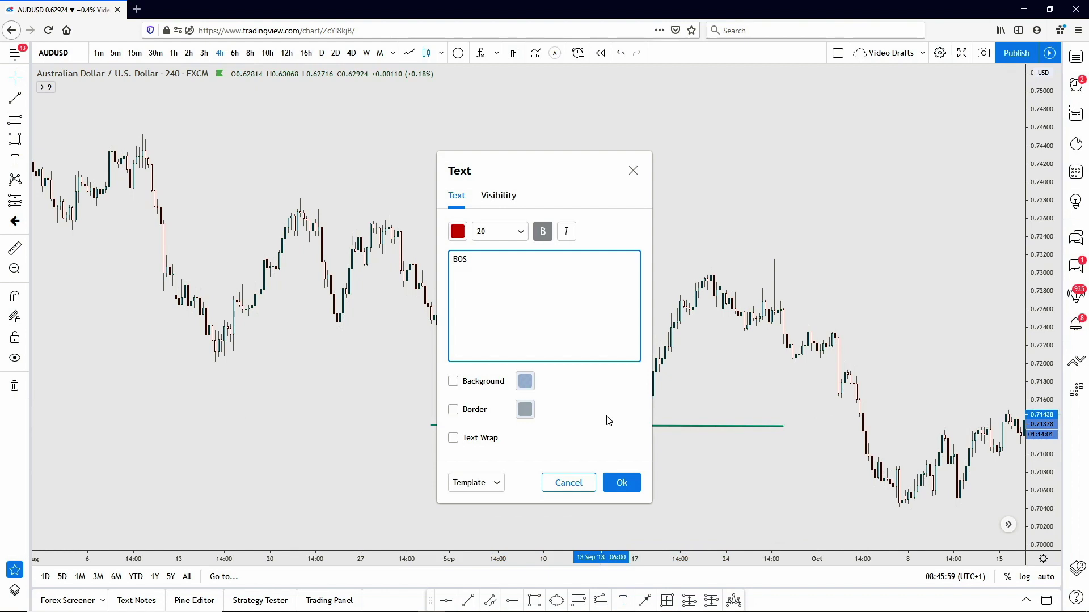
click(623, 481)
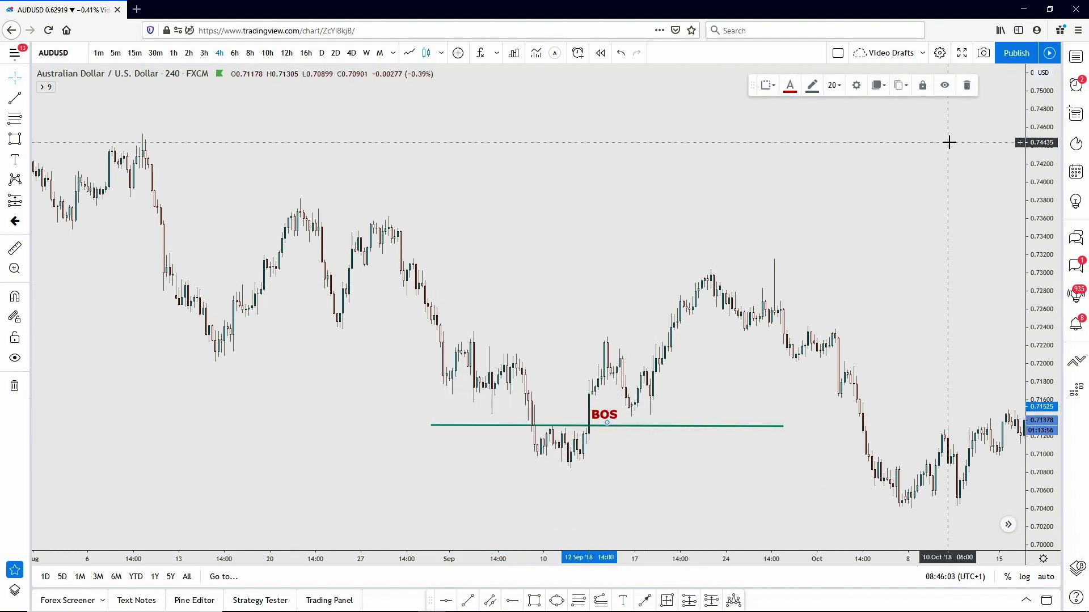
Step: Reset the chart view from the chart's right-click menu
drag(947, 141, 460, 285)
right_click(522, 278)
click(599, 316)
Step: Rescale the chart and shift the red Market Structure title notes above the early-2020 prices
scroll(608, 312, down, 5)
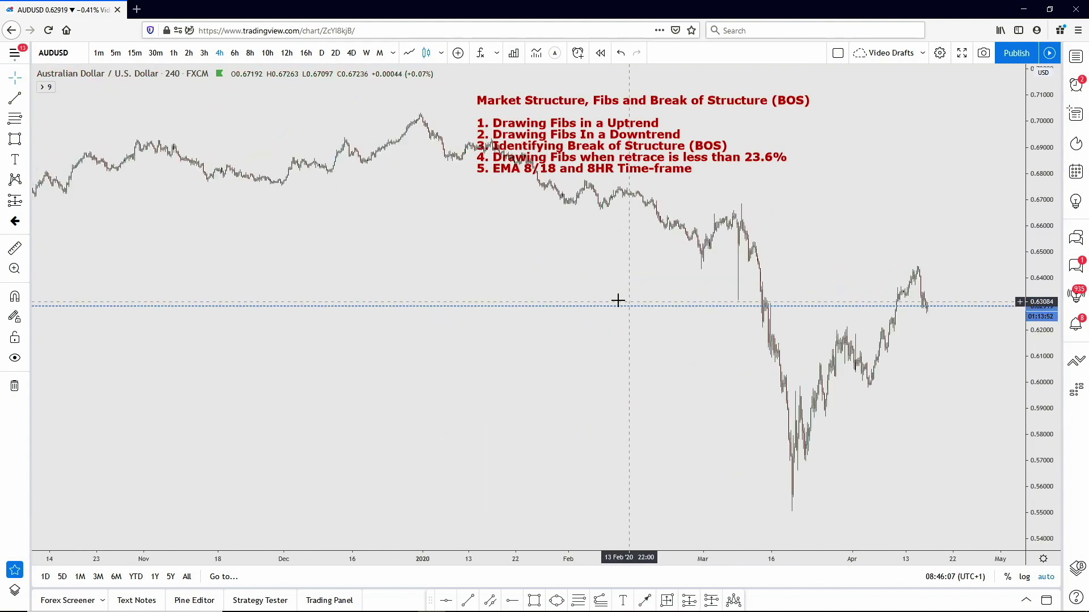
drag(1042, 352, 834, 440)
drag(551, 288, 638, 258)
scroll(638, 258, up, 1)
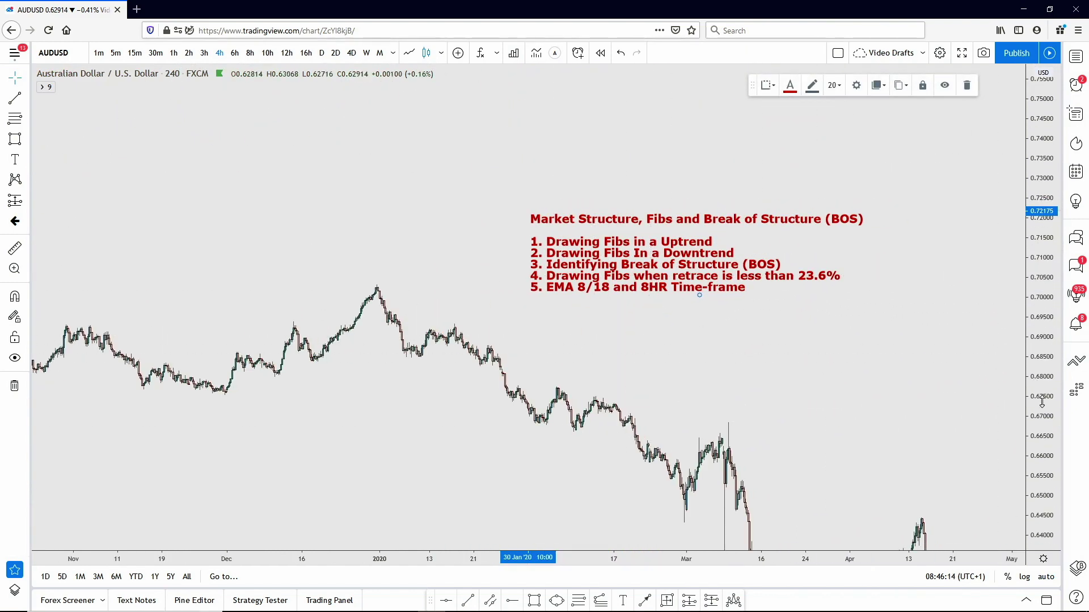
drag(780, 362, 705, 408)
drag(626, 271, 577, 301)
drag(567, 370, 602, 335)
drag(635, 290, 556, 295)
drag(651, 340, 728, 334)
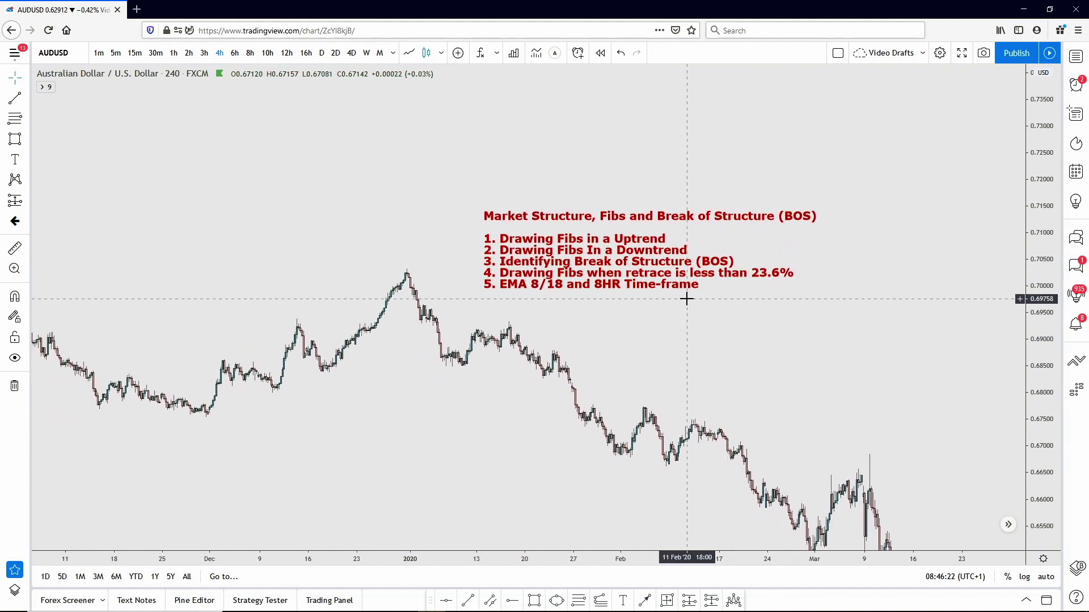